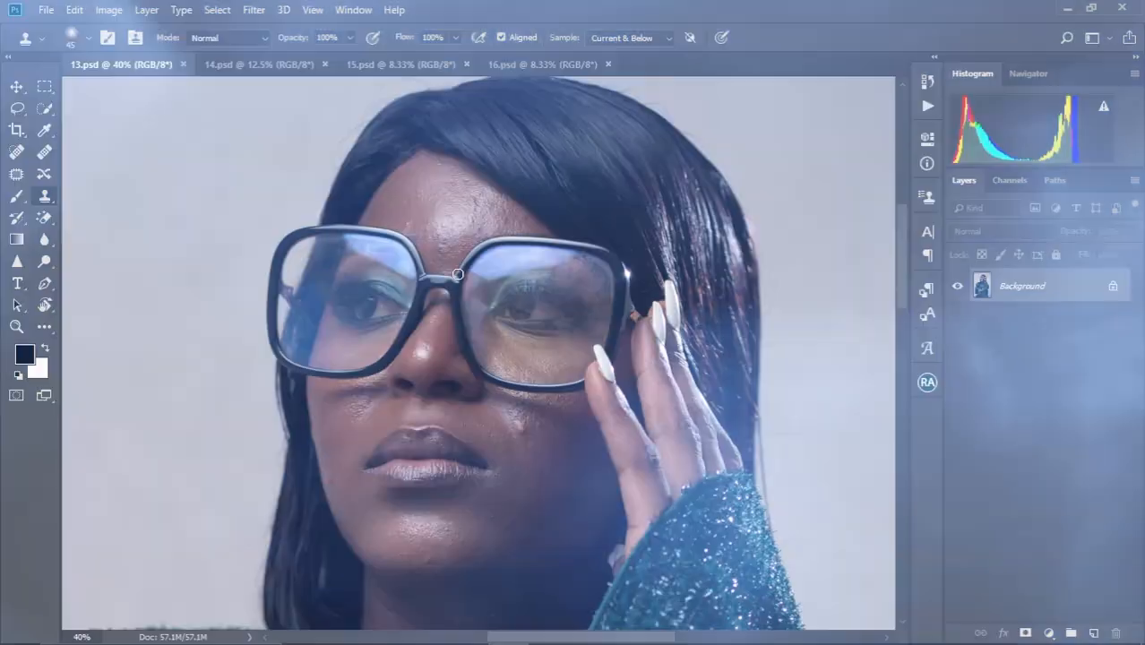
Duplicate the Background layer of 13.psd so the portrait can be retouched on a separate layer
{"action": "scroll", "coordinate": [450, 329], "scroll_direction": "down", "scroll_amount": 4}
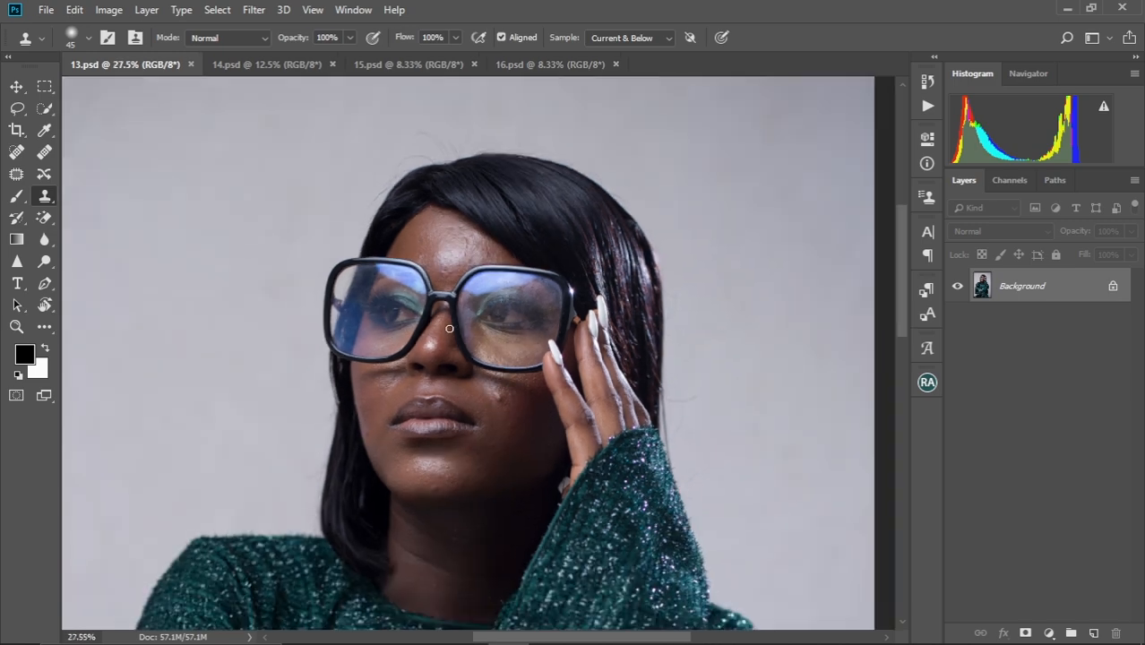
{"action": "scroll", "coordinate": [450, 329], "scroll_direction": "up", "scroll_amount": 6}
{"action": "scroll", "coordinate": [450, 329], "scroll_direction": "down", "scroll_amount": 2}
{"action": "left_click_drag", "start_coordinate": [504, 366], "coordinate": [491, 350]}
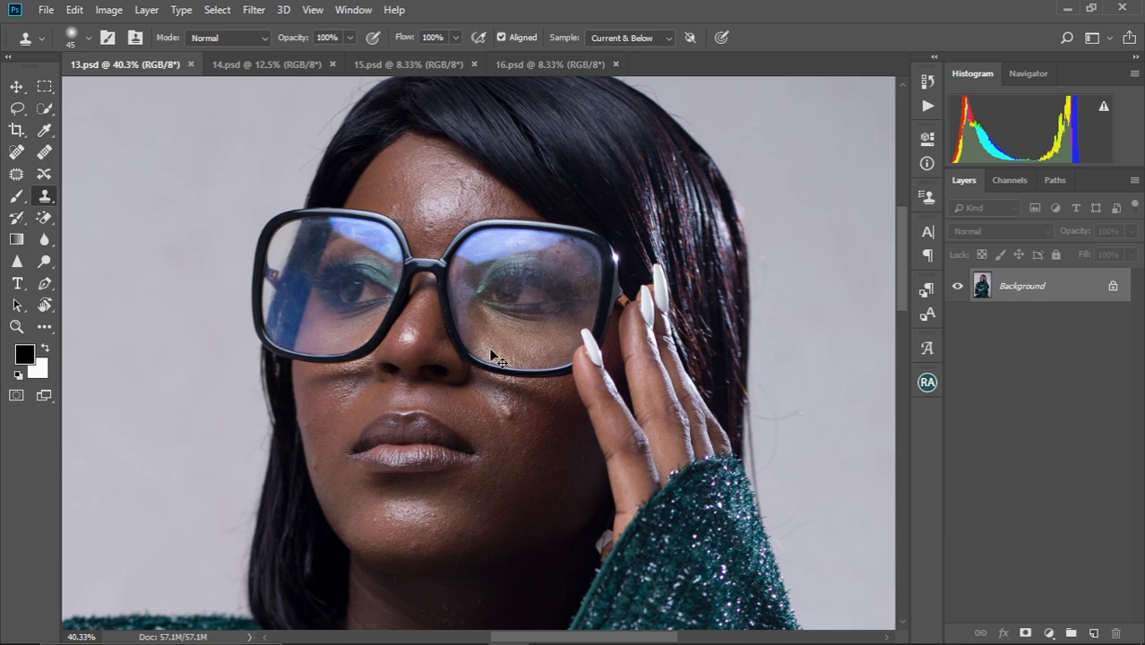
{"action": "key", "text": "ctrl+j"}
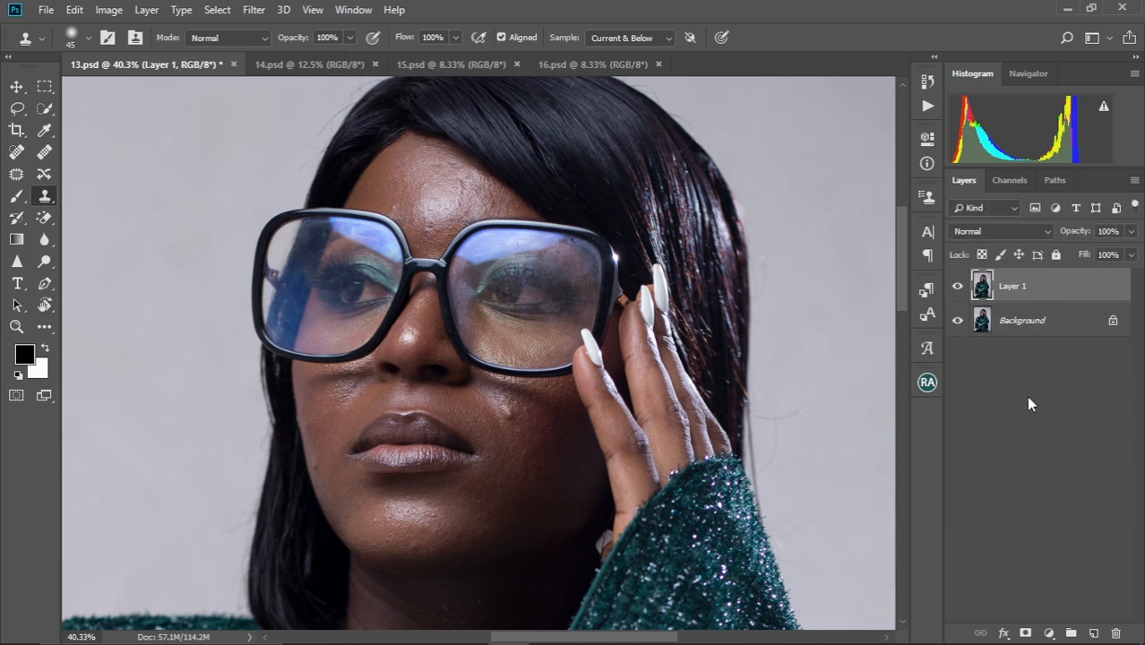
Patch the raised bump on the cheek below the lens nearest the hand, sampling the clean skin below it
{"action": "scroll", "coordinate": [529, 410], "scroll_direction": "up", "scroll_amount": 5}
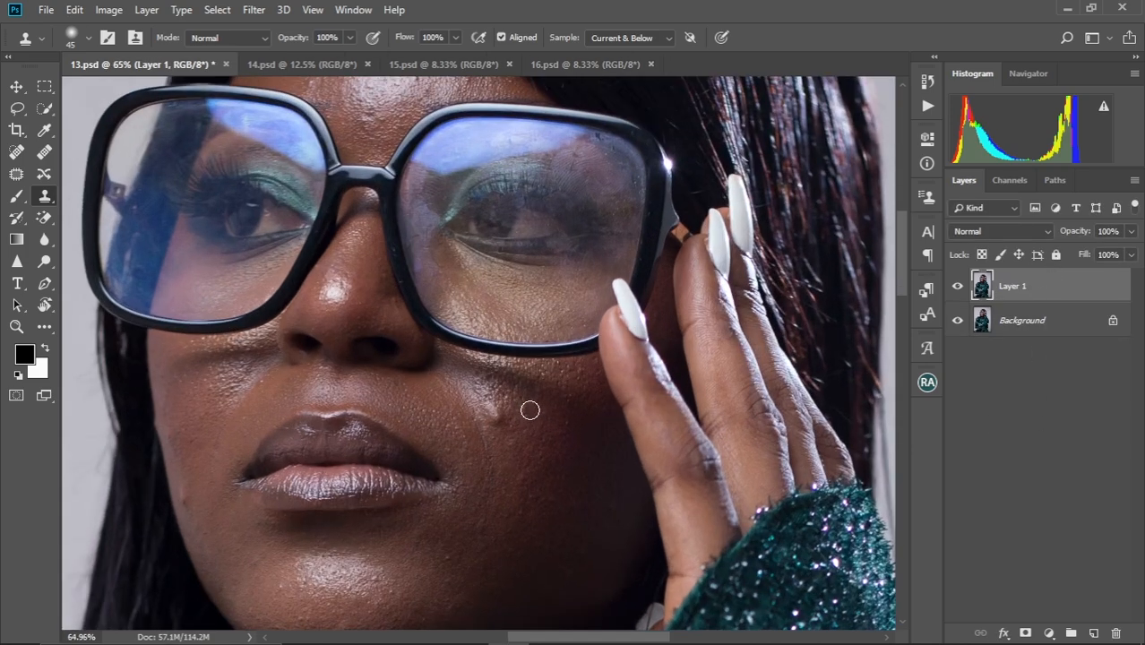
{"action": "scroll", "coordinate": [530, 410], "scroll_direction": "down", "scroll_amount": 1}
{"action": "left_click_drag", "start_coordinate": [518, 440], "coordinate": [541, 428]}
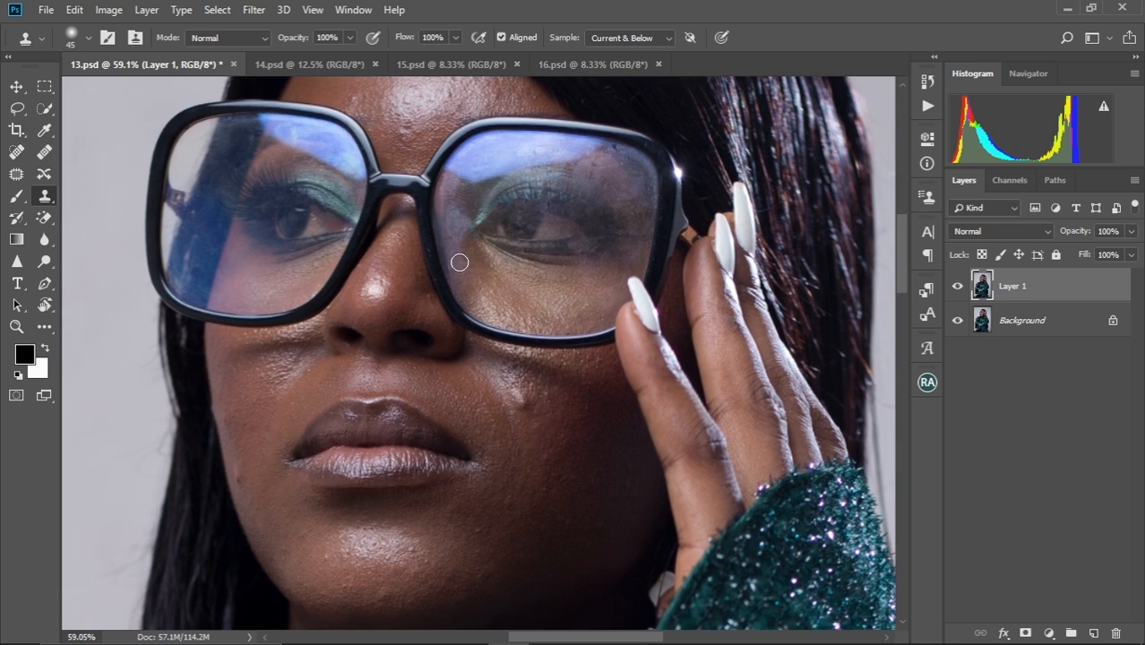
{"action": "left_click", "coordinate": [15, 176]}
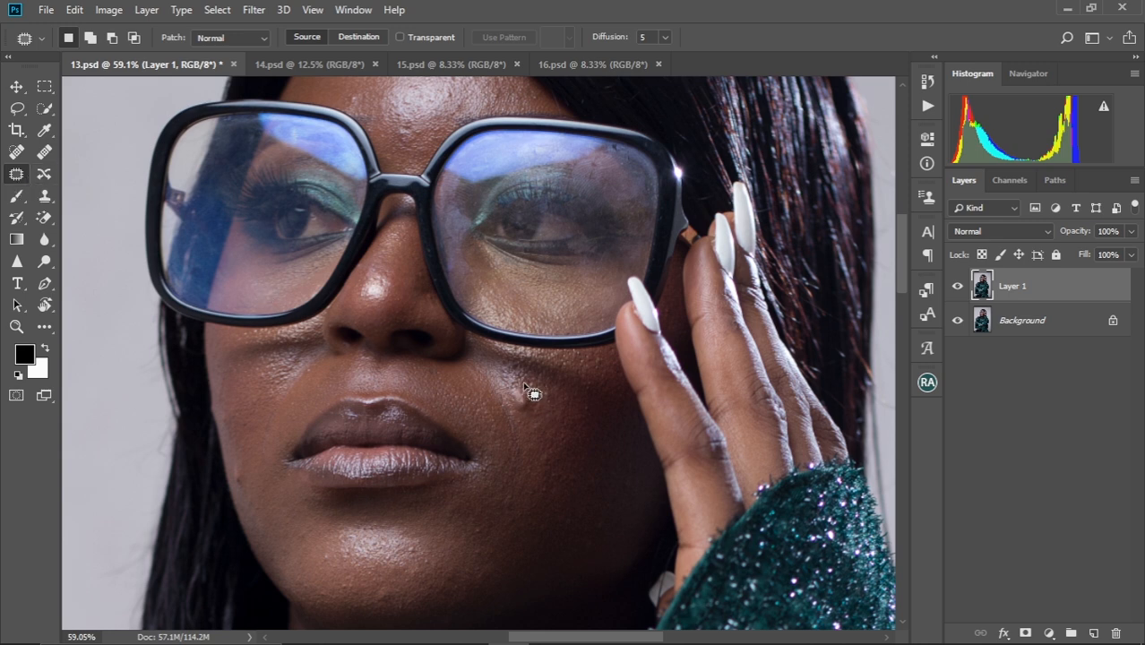
{"action": "mouse_move", "coordinate": [525, 383]}
{"action": "left_mouse_down"}
{"action": "mouse_move", "coordinate": [507, 388]}
{"action": "mouse_move", "coordinate": [527, 405]}
{"action": "mouse_move", "coordinate": [523, 391]}
{"action": "left_mouse_up"}
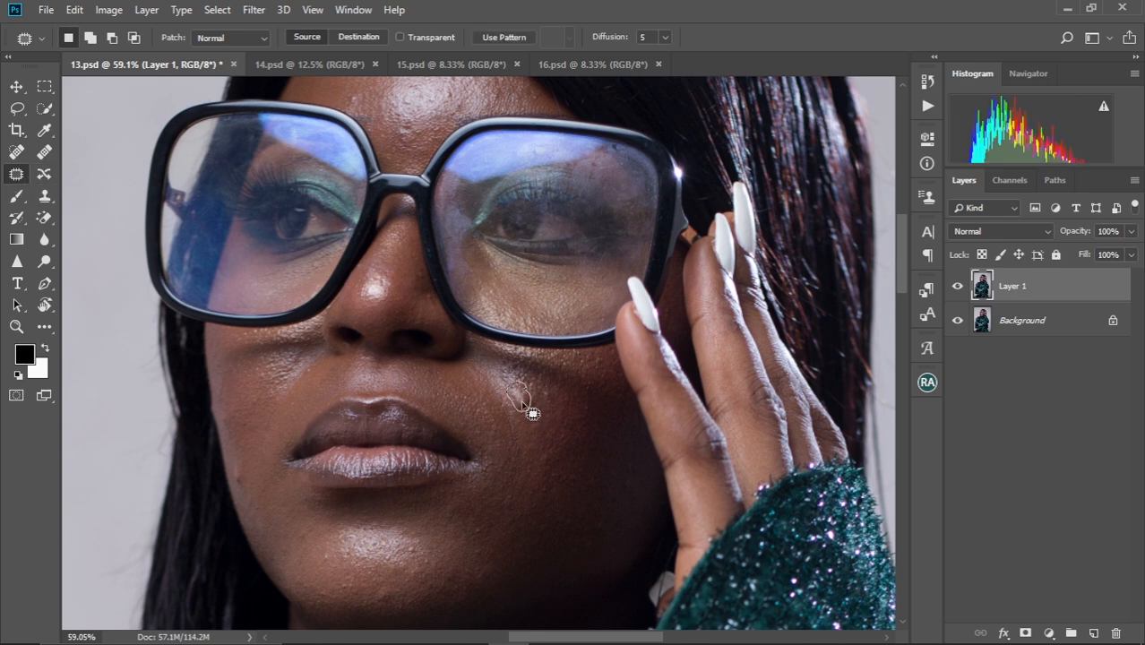
{"action": "left_click_drag", "start_coordinate": [521, 445], "coordinate": [523, 444]}
{"action": "key", "text": "ctrl+d"}
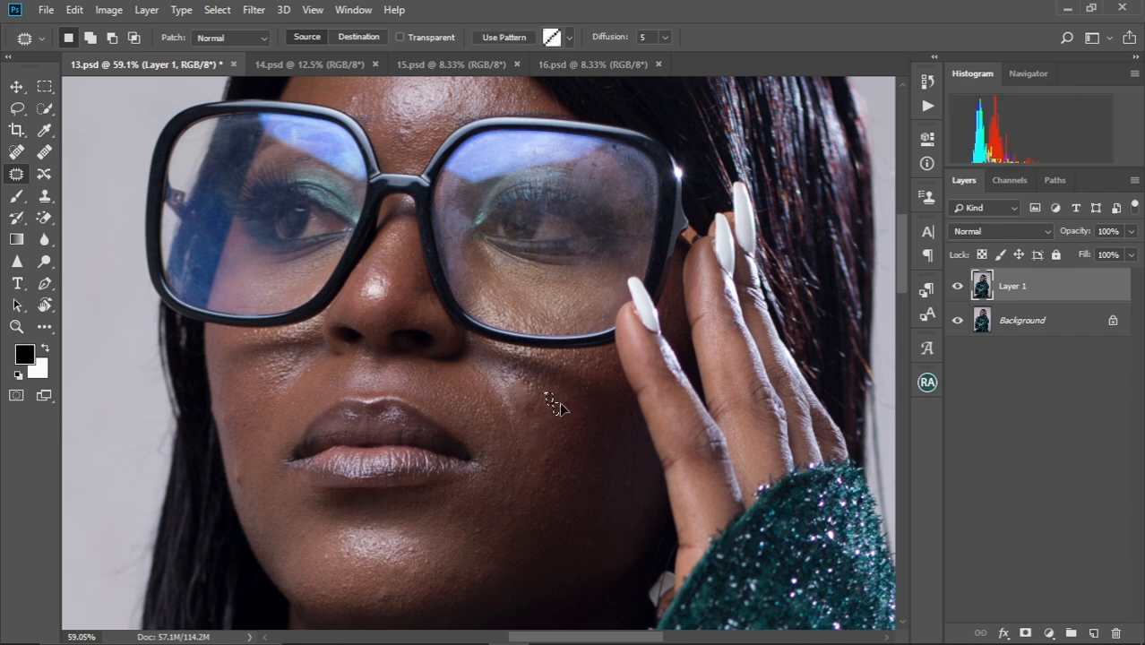
Patch the small blemishes on the upper forehead near the hairline with clean skin from nearby
{"action": "mouse_move", "coordinate": [436, 306]}
{"action": "left_mouse_down"}
{"action": "mouse_move", "coordinate": [455, 402]}
{"action": "mouse_move", "coordinate": [431, 316]}
{"action": "left_mouse_up"}
{"action": "scroll", "coordinate": [436, 321], "scroll_direction": "up", "scroll_amount": 2}
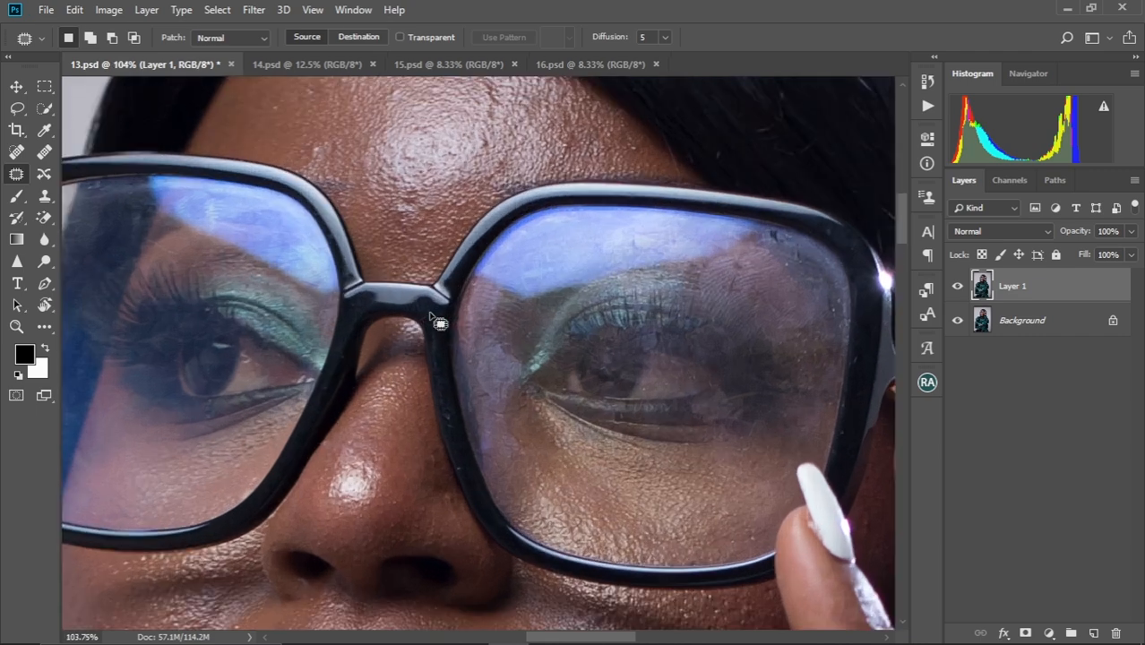
{"action": "scroll", "coordinate": [421, 246], "scroll_direction": "up", "scroll_amount": 3}
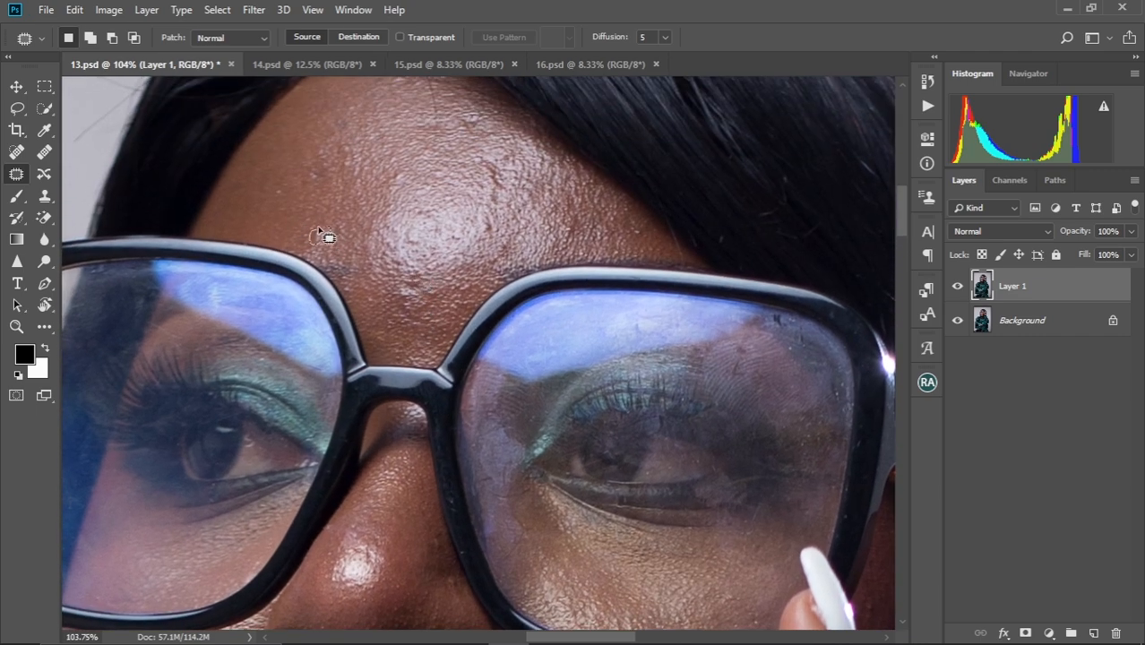
{"action": "scroll", "coordinate": [363, 248], "scroll_direction": "up", "scroll_amount": 4}
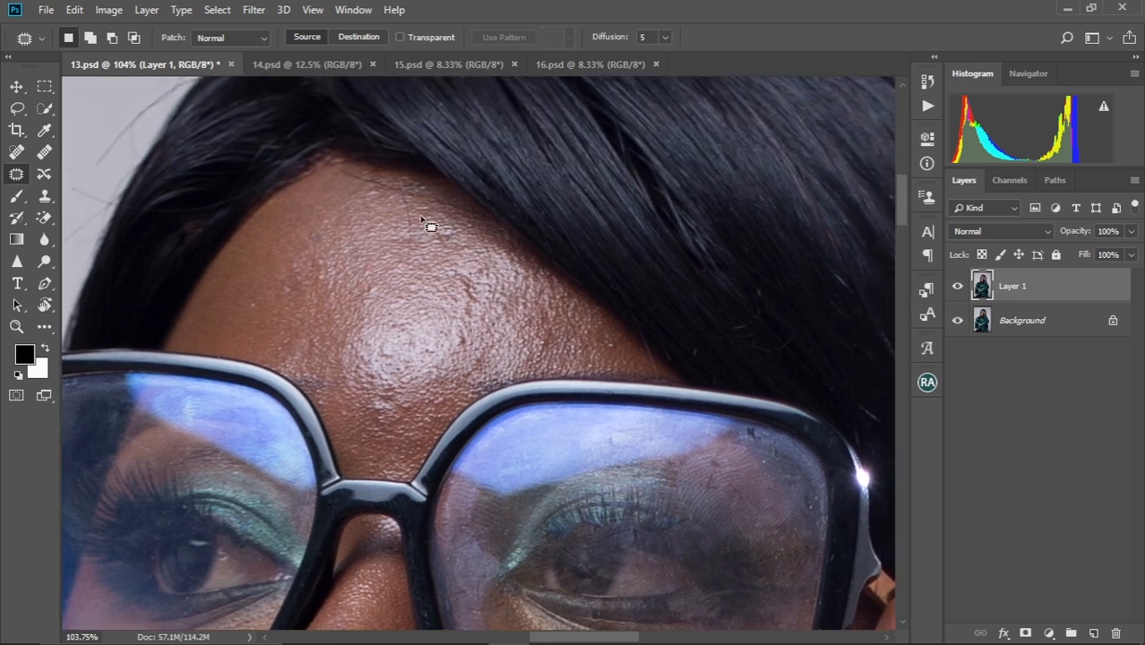
{"action": "mouse_move", "coordinate": [407, 204]}
{"action": "left_mouse_down"}
{"action": "mouse_move", "coordinate": [405, 264]}
{"action": "mouse_move", "coordinate": [405, 217]}
{"action": "left_mouse_up"}
{"action": "left_click_drag", "start_coordinate": [412, 226], "coordinate": [386, 217]}
{"action": "key", "text": "ctrl+d"}
{"action": "mouse_move", "coordinate": [427, 281]}
{"action": "left_mouse_down"}
{"action": "mouse_move", "coordinate": [391, 200]}
{"action": "mouse_move", "coordinate": [433, 218]}
{"action": "mouse_move", "coordinate": [419, 197]}
{"action": "left_mouse_up"}
{"action": "left_click_drag", "start_coordinate": [429, 208], "coordinate": [404, 205]}
{"action": "key", "text": "ctrl+d"}
{"action": "left_click_drag", "start_coordinate": [435, 265], "coordinate": [427, 188]}
{"action": "left_click_drag", "start_coordinate": [430, 198], "coordinate": [449, 194]}
{"action": "key", "text": "ctrl+d"}
Patch the discolored area beside the bright cheek highlight under the lens nearest the hand
{"action": "left_click_drag", "start_coordinate": [363, 363], "coordinate": [371, 183]}
{"action": "left_click_drag", "start_coordinate": [332, 354], "coordinate": [369, 180]}
{"action": "left_click_drag", "start_coordinate": [354, 273], "coordinate": [371, 171]}
{"action": "left_click_drag", "start_coordinate": [431, 230], "coordinate": [300, 216]}
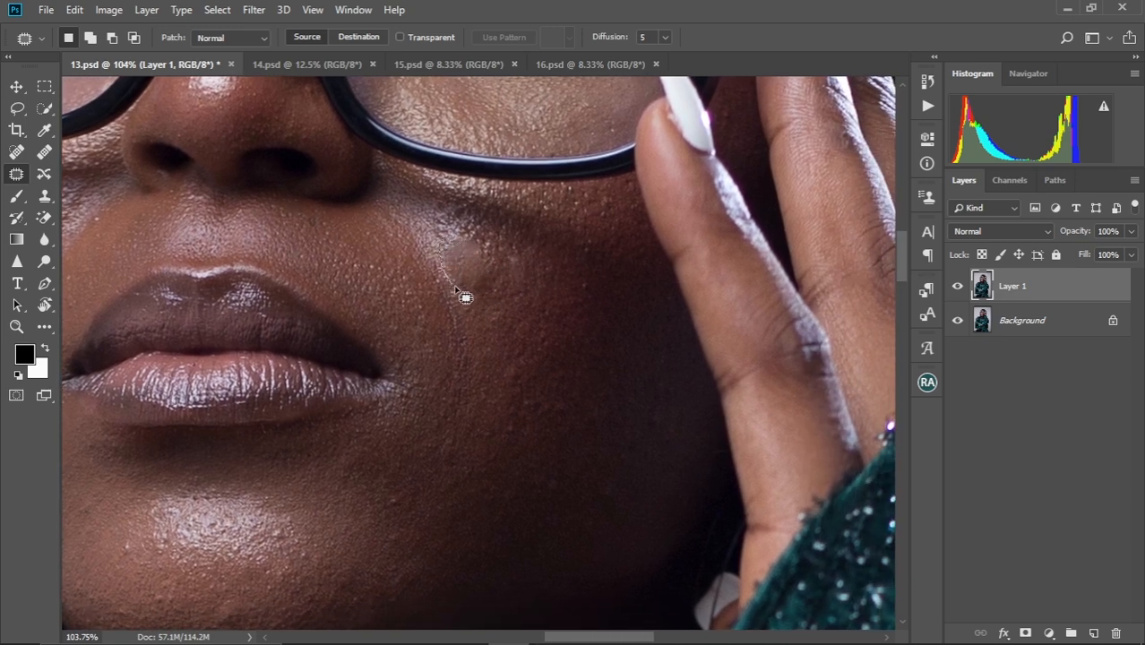
{"action": "mouse_move", "coordinate": [465, 297]}
{"action": "left_mouse_down"}
{"action": "mouse_move", "coordinate": [483, 307]}
{"action": "mouse_move", "coordinate": [501, 276]}
{"action": "mouse_move", "coordinate": [479, 240]}
{"action": "mouse_move", "coordinate": [453, 240]}
{"action": "mouse_move", "coordinate": [454, 229]}
{"action": "left_mouse_up"}
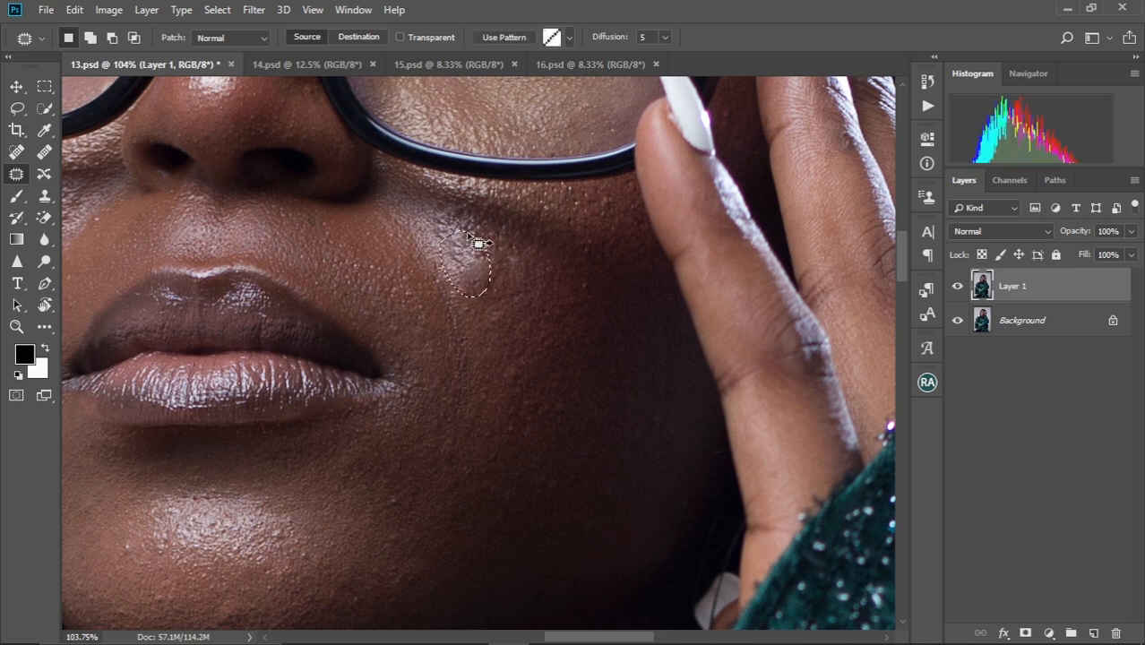
{"action": "key", "text": "ctrl+d"}
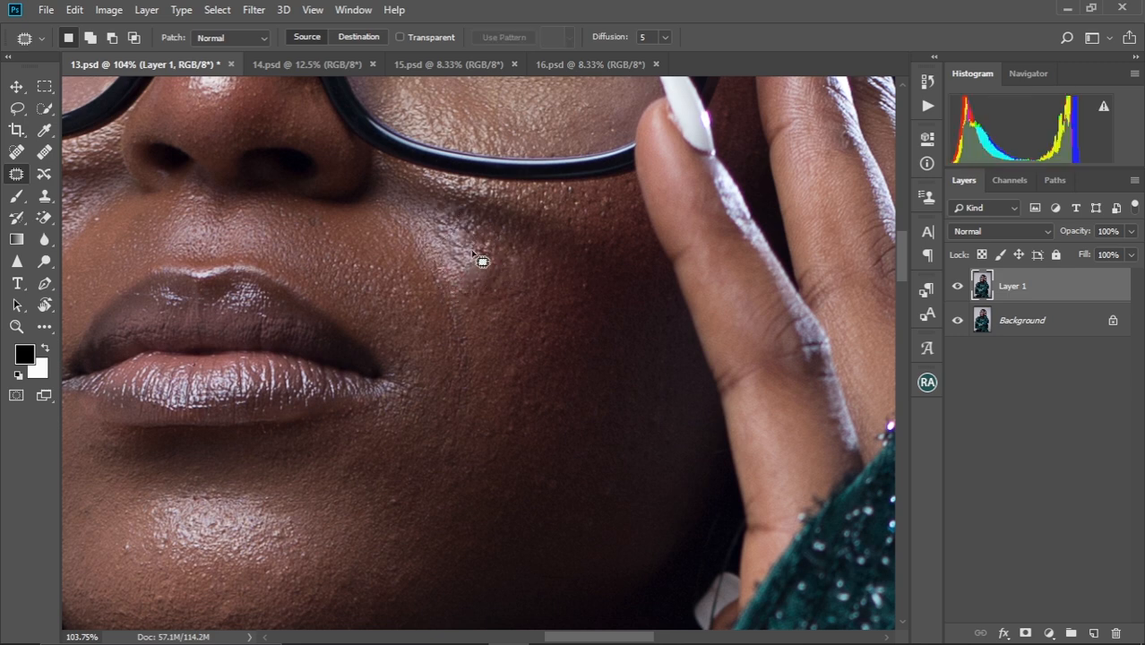
Patch the narrow mark along the outer edge of the cheek highlight and clear the selection
{"action": "mouse_move", "coordinate": [478, 258]}
{"action": "left_mouse_down"}
{"action": "mouse_move", "coordinate": [503, 269]}
{"action": "mouse_move", "coordinate": [478, 234]}
{"action": "mouse_move", "coordinate": [473, 255]}
{"action": "mouse_move", "coordinate": [508, 260]}
{"action": "mouse_move", "coordinate": [515, 274]}
{"action": "mouse_move", "coordinate": [493, 271]}
{"action": "left_mouse_up"}
{"action": "key", "text": "ctrl+d"}
{"action": "key", "text": "ctrl+z"}
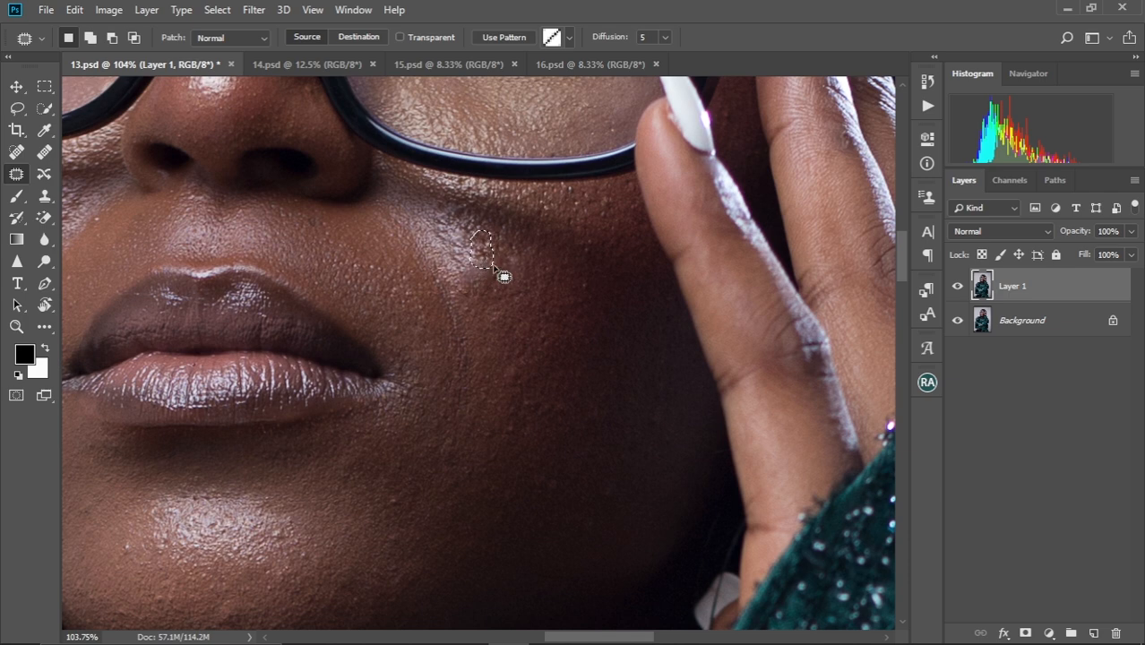
{"action": "key", "text": "ctrl+d"}
Try to patch the dark oval spot at the lower end of the cheek highlight
{"action": "mouse_move", "coordinate": [470, 263]}
{"action": "left_mouse_down"}
{"action": "mouse_move", "coordinate": [459, 285]}
{"action": "mouse_move", "coordinate": [494, 280]}
{"action": "mouse_move", "coordinate": [472, 260]}
{"action": "mouse_move", "coordinate": [493, 304]}
{"action": "left_mouse_up"}
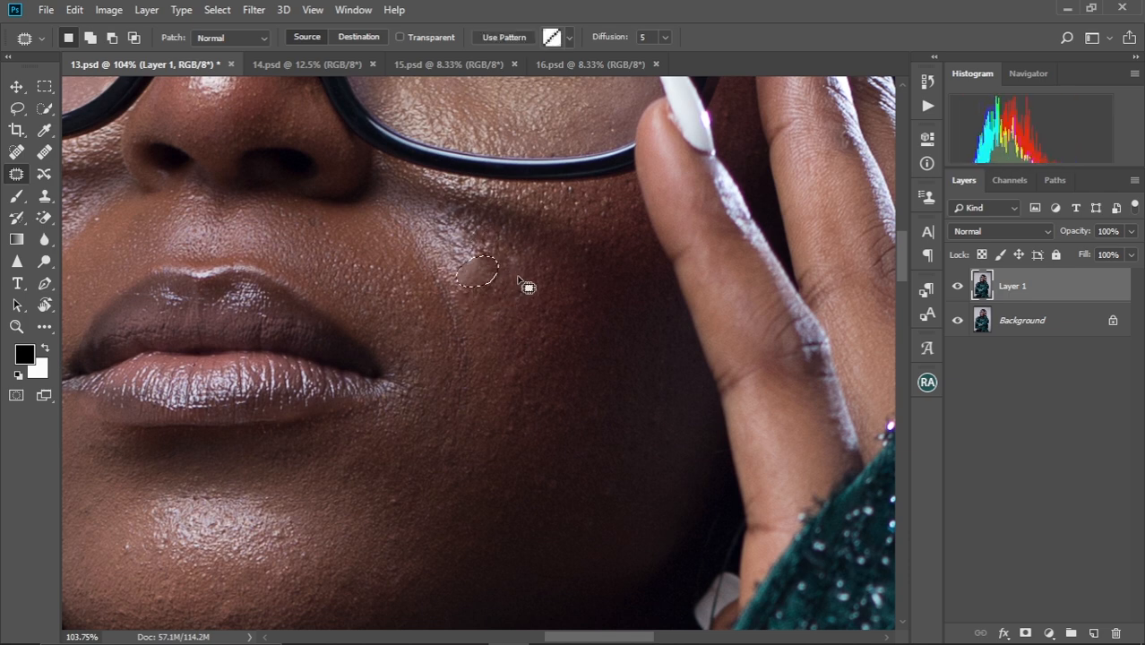
{"action": "key", "text": "ctrl+d"}
{"action": "key", "text": "ctrl+z"}
{"action": "key", "text": "ctrl+alt+z"}
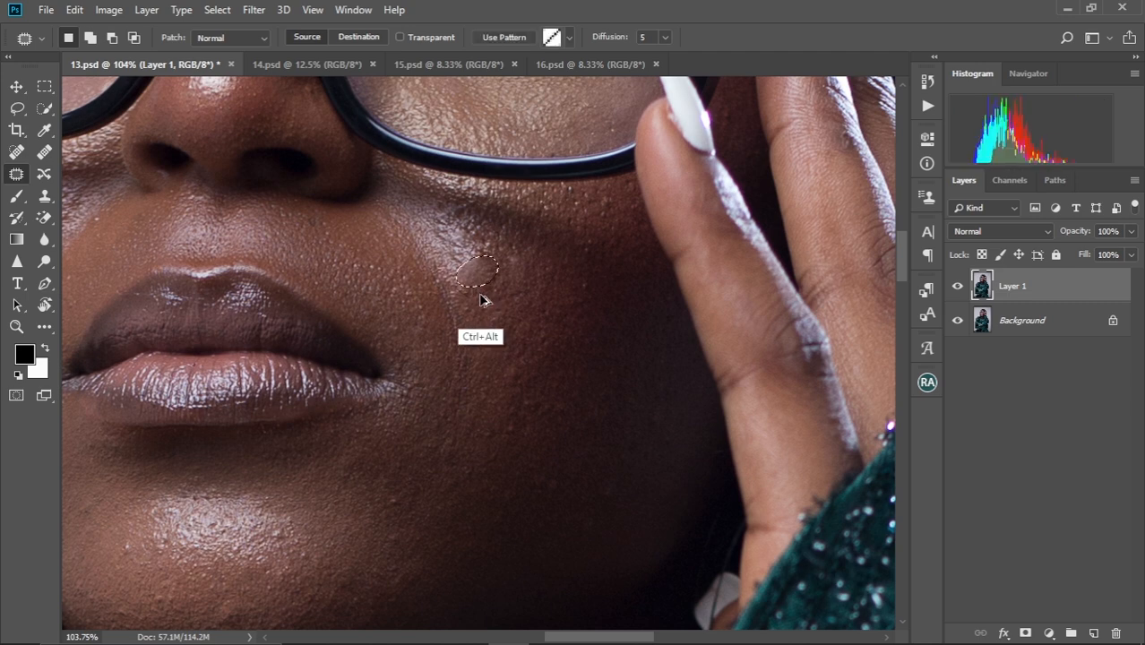
{"action": "key", "text": "ctrl+d"}
Patch the uneven skin at the lower end of the cheek highlight using neighboring clean skin
{"action": "mouse_move", "coordinate": [491, 283]}
{"action": "left_mouse_down"}
{"action": "mouse_move", "coordinate": [475, 259]}
{"action": "mouse_move", "coordinate": [473, 294]}
{"action": "mouse_move", "coordinate": [501, 250]}
{"action": "mouse_move", "coordinate": [482, 245]}
{"action": "mouse_move", "coordinate": [484, 288]}
{"action": "mouse_move", "coordinate": [492, 258]}
{"action": "mouse_move", "coordinate": [498, 271]}
{"action": "left_mouse_up"}
{"action": "key", "text": "ctrl+d"}
{"action": "mouse_move", "coordinate": [494, 267]}
{"action": "left_mouse_down"}
{"action": "mouse_move", "coordinate": [473, 298]}
{"action": "mouse_move", "coordinate": [482, 283]}
{"action": "mouse_move", "coordinate": [463, 278]}
{"action": "mouse_move", "coordinate": [477, 310]}
{"action": "mouse_move", "coordinate": [494, 303]}
{"action": "left_mouse_up"}
{"action": "key", "text": "ctrl+d"}
{"action": "key", "text": "ctrl+d"}
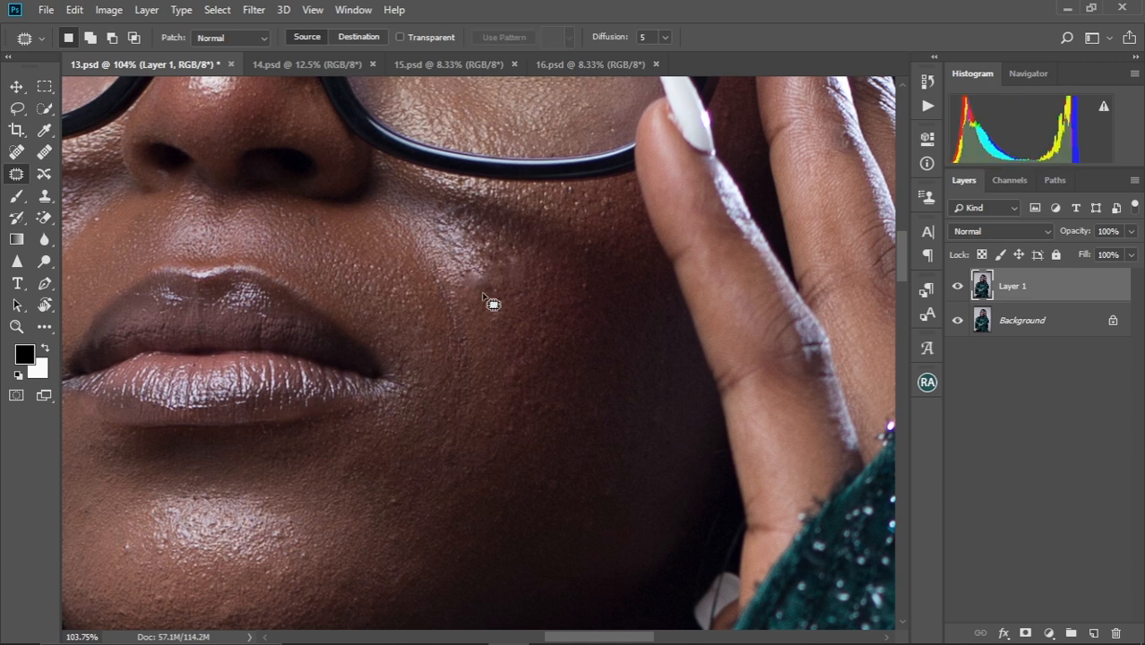
Patch the remaining mark on the cheek between the mouth corner and the hand
{"action": "scroll", "coordinate": [501, 278], "scroll_direction": "down", "scroll_amount": 5}
{"action": "scroll", "coordinate": [503, 267], "scroll_direction": "down", "scroll_amount": 2}
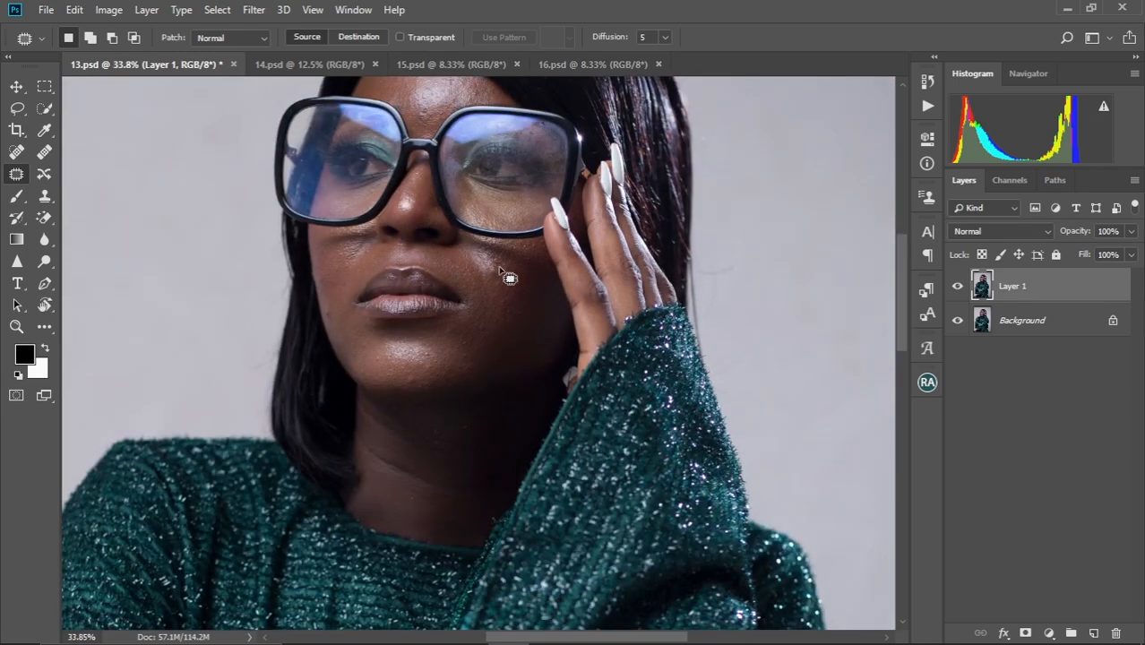
{"action": "scroll", "coordinate": [502, 285], "scroll_direction": "up", "scroll_amount": 6}
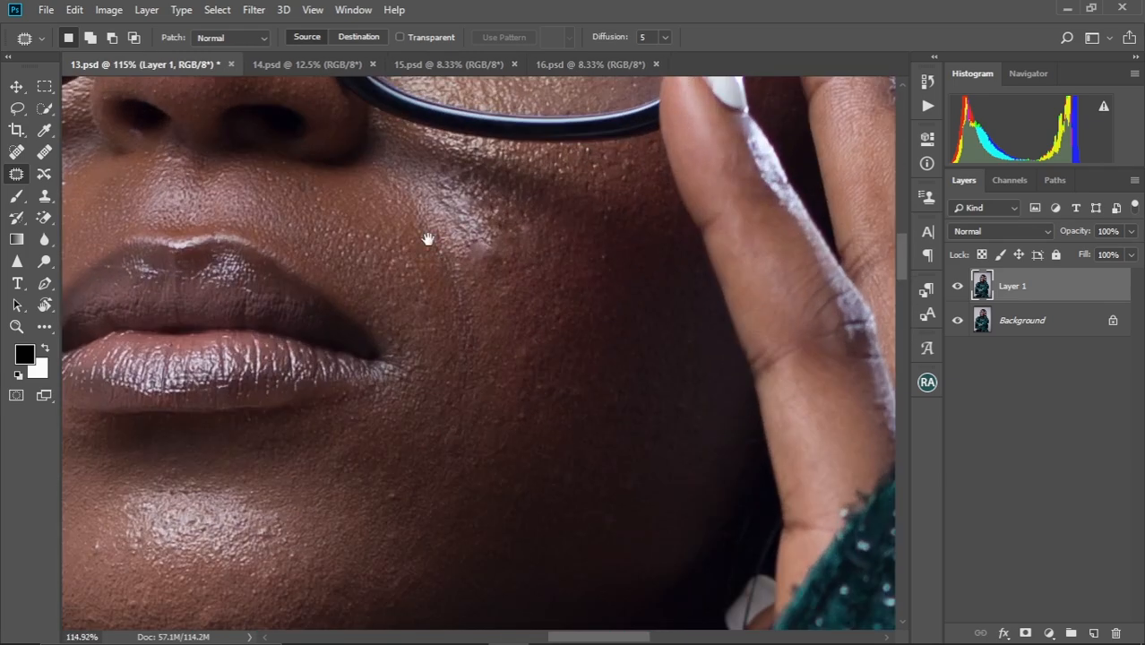
{"action": "left_click_drag", "start_coordinate": [428, 240], "coordinate": [387, 316]}
{"action": "mouse_move", "coordinate": [431, 350]}
{"action": "left_mouse_down"}
{"action": "mouse_move", "coordinate": [450, 339]}
{"action": "mouse_move", "coordinate": [417, 327]}
{"action": "mouse_move", "coordinate": [422, 313]}
{"action": "mouse_move", "coordinate": [445, 315]}
{"action": "mouse_move", "coordinate": [422, 367]}
{"action": "left_mouse_up"}
{"action": "key", "text": "ctrl+d"}
{"action": "key", "text": "ctrl+d"}
Patch the blemish on the opposite cheek, near its outer edge beside the hair
{"action": "left_click_drag", "start_coordinate": [506, 280], "coordinate": [504, 345]}
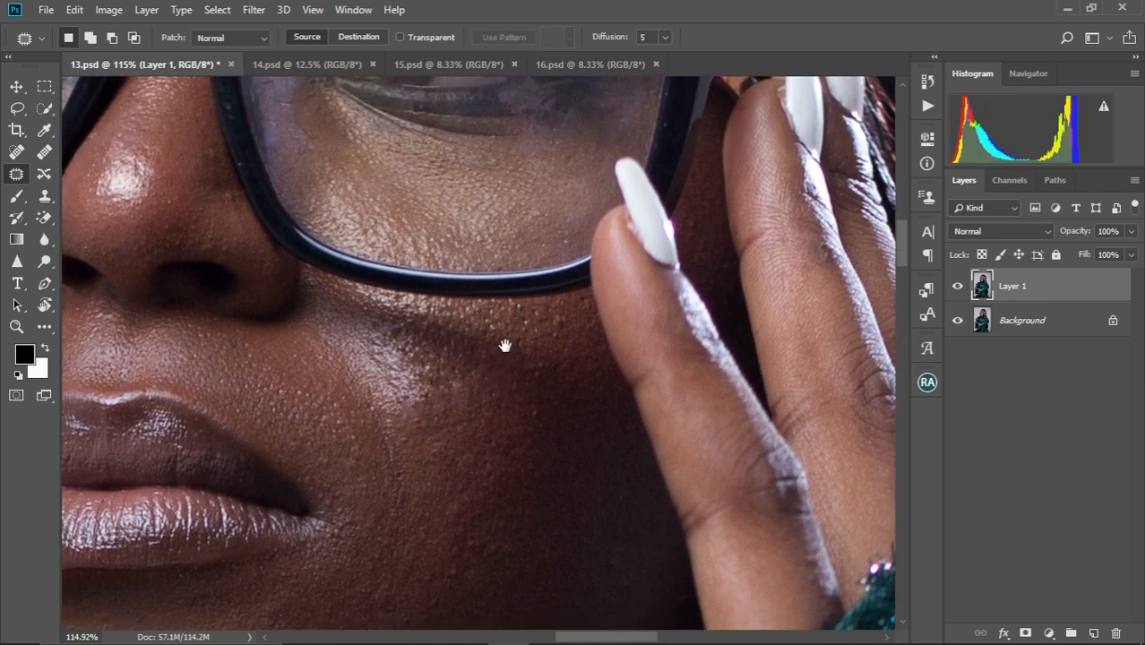
{"action": "left_click_drag", "start_coordinate": [437, 418], "coordinate": [494, 350]}
{"action": "left_click_drag", "start_coordinate": [345, 390], "coordinate": [488, 358]}
{"action": "left_click_drag", "start_coordinate": [260, 381], "coordinate": [402, 370]}
{"action": "mouse_move", "coordinate": [300, 405]}
{"action": "left_mouse_down"}
{"action": "mouse_move", "coordinate": [376, 435]}
{"action": "mouse_move", "coordinate": [390, 397]}
{"action": "mouse_move", "coordinate": [345, 423]}
{"action": "mouse_move", "coordinate": [336, 375]}
{"action": "mouse_move", "coordinate": [361, 422]}
{"action": "mouse_move", "coordinate": [359, 456]}
{"action": "left_mouse_up"}
{"action": "key", "text": "ctrl+d"}
Patch the small blemish on the chin beside its bright highlight
{"action": "left_click_drag", "start_coordinate": [382, 468], "coordinate": [320, 366]}
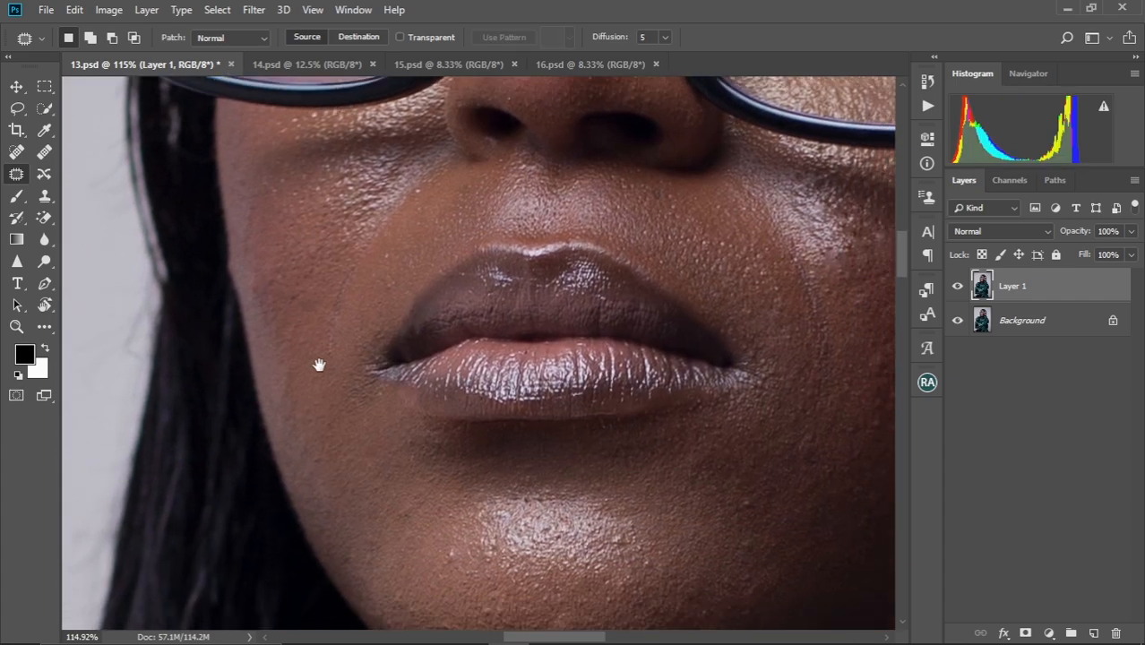
{"action": "left_click_drag", "start_coordinate": [373, 497], "coordinate": [324, 345]}
{"action": "mouse_move", "coordinate": [384, 400]}
{"action": "left_mouse_down"}
{"action": "mouse_move", "coordinate": [405, 403]}
{"action": "mouse_move", "coordinate": [389, 400]}
{"action": "left_mouse_up"}
{"action": "left_click_drag", "start_coordinate": [394, 404], "coordinate": [344, 353]}
{"action": "key", "text": "ctrl+d"}
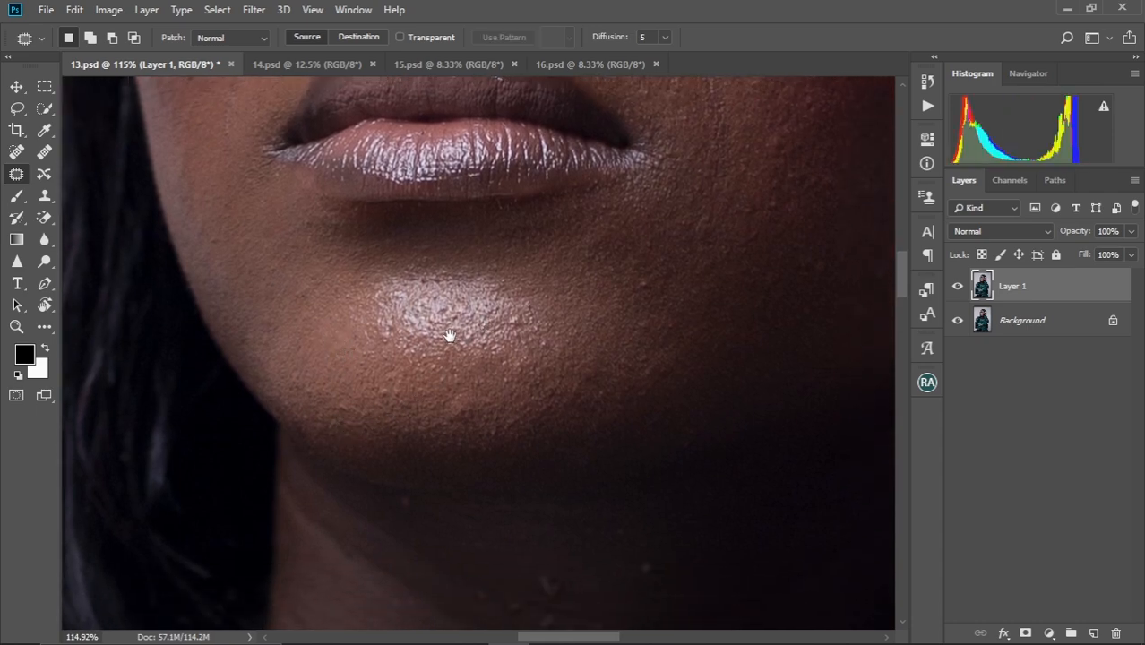
Patch the isolated light spots on the shadowed neck just beneath the chin
{"action": "left_click_drag", "start_coordinate": [485, 325], "coordinate": [409, 269]}
{"action": "mouse_move", "coordinate": [346, 425]}
{"action": "left_mouse_down"}
{"action": "mouse_move", "coordinate": [367, 297]}
{"action": "mouse_move", "coordinate": [321, 246]}
{"action": "left_mouse_up"}
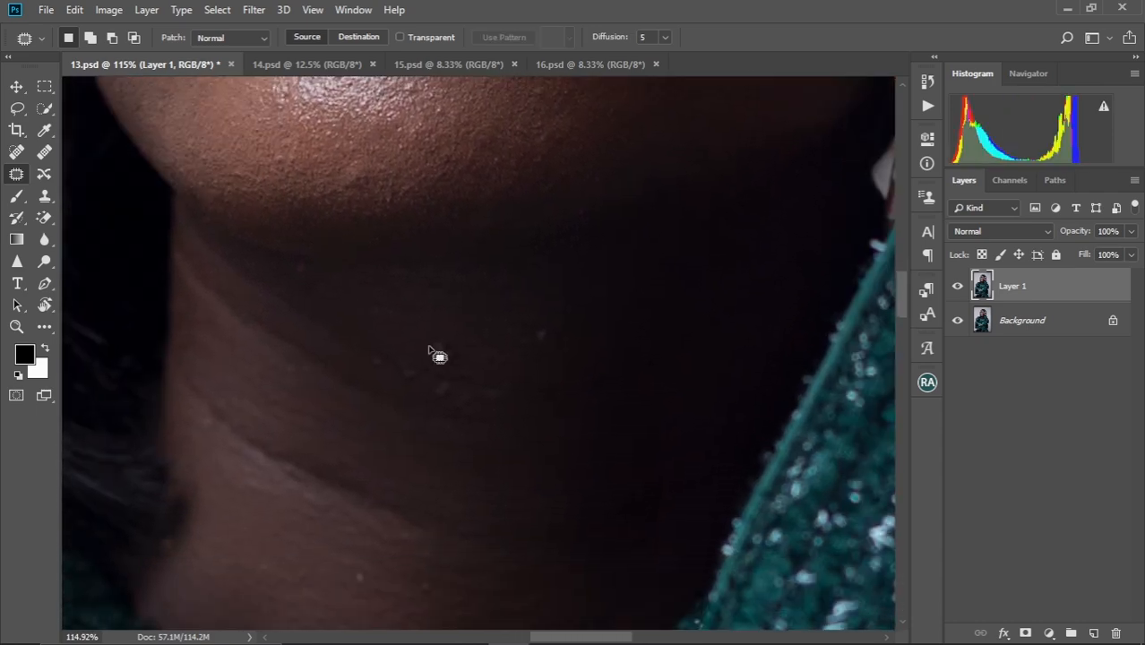
{"action": "mouse_move", "coordinate": [433, 346]}
{"action": "left_mouse_down"}
{"action": "mouse_move", "coordinate": [455, 375]}
{"action": "mouse_move", "coordinate": [442, 348]}
{"action": "mouse_move", "coordinate": [416, 333]}
{"action": "left_mouse_up"}
{"action": "key", "text": "ctrl+d"}
{"action": "mouse_move", "coordinate": [539, 330]}
{"action": "left_mouse_down"}
{"action": "mouse_move", "coordinate": [549, 323]}
{"action": "mouse_move", "coordinate": [539, 330]}
{"action": "left_mouse_up"}
{"action": "left_click_drag", "start_coordinate": [540, 333], "coordinate": [497, 323]}
{"action": "key", "text": "ctrl+d"}
Patch the cluster of small bumps in the middle of the neck, working outward from the first bump
{"action": "mouse_move", "coordinate": [436, 384]}
{"action": "left_mouse_down"}
{"action": "mouse_move", "coordinate": [451, 390]}
{"action": "mouse_move", "coordinate": [438, 383]}
{"action": "left_mouse_up"}
{"action": "mouse_move", "coordinate": [440, 388]}
{"action": "left_mouse_down"}
{"action": "mouse_move", "coordinate": [421, 386]}
{"action": "mouse_move", "coordinate": [467, 403]}
{"action": "mouse_move", "coordinate": [468, 385]}
{"action": "left_mouse_up"}
{"action": "key", "text": "ctrl+d"}
{"action": "mouse_move", "coordinate": [460, 388]}
{"action": "left_mouse_down"}
{"action": "mouse_move", "coordinate": [420, 384]}
{"action": "mouse_move", "coordinate": [494, 385]}
{"action": "left_mouse_up"}
{"action": "key", "text": "ctrl+d"}
{"action": "left_click_drag", "start_coordinate": [495, 390], "coordinate": [513, 389]}
{"action": "key", "text": "ctrl+d"}
Patch the remaining faint spots on the neck between the central bumps and the lit side
{"action": "left_click_drag", "start_coordinate": [390, 356], "coordinate": [396, 356]}
{"action": "mouse_move", "coordinate": [404, 368]}
{"action": "left_mouse_down"}
{"action": "mouse_move", "coordinate": [430, 376]}
{"action": "mouse_move", "coordinate": [369, 364]}
{"action": "left_mouse_up"}
{"action": "key", "text": "ctrl+d"}
{"action": "mouse_move", "coordinate": [376, 362]}
{"action": "left_mouse_down"}
{"action": "mouse_move", "coordinate": [400, 371]}
{"action": "mouse_move", "coordinate": [349, 345]}
{"action": "left_mouse_up"}
{"action": "key", "text": "ctrl+d"}
{"action": "mouse_move", "coordinate": [357, 348]}
{"action": "left_mouse_down"}
{"action": "mouse_move", "coordinate": [381, 362]}
{"action": "mouse_move", "coordinate": [416, 340]}
{"action": "mouse_move", "coordinate": [429, 281]}
{"action": "left_mouse_up"}
{"action": "key", "text": "ctrl+d"}
Patch the rough spot along the lower edge of the chin
{"action": "key", "text": "space"}
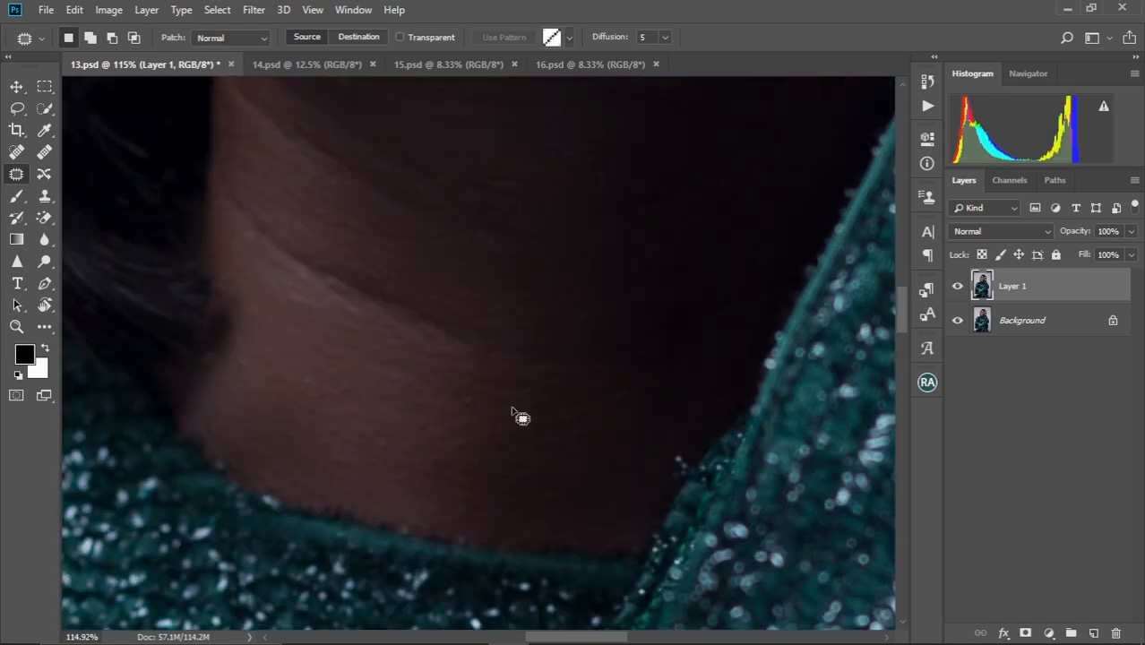
{"action": "scroll", "coordinate": [461, 435], "scroll_direction": "up", "scroll_amount": 8}
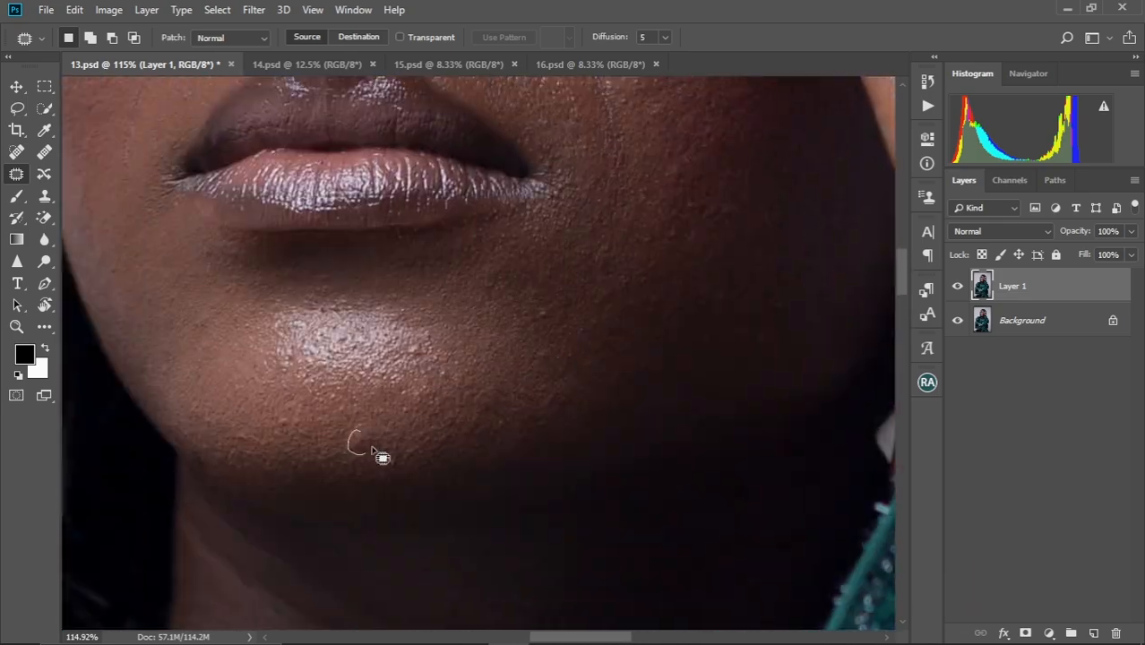
{"action": "left_click_drag", "start_coordinate": [372, 448], "coordinate": [361, 431]}
Examine the retouched skin on the forehead and face, both in the whole portrait and up close
{"action": "scroll", "coordinate": [478, 360], "scroll_direction": "down", "scroll_amount": 6}
{"action": "scroll", "coordinate": [447, 408], "scroll_direction": "up", "scroll_amount": 5}
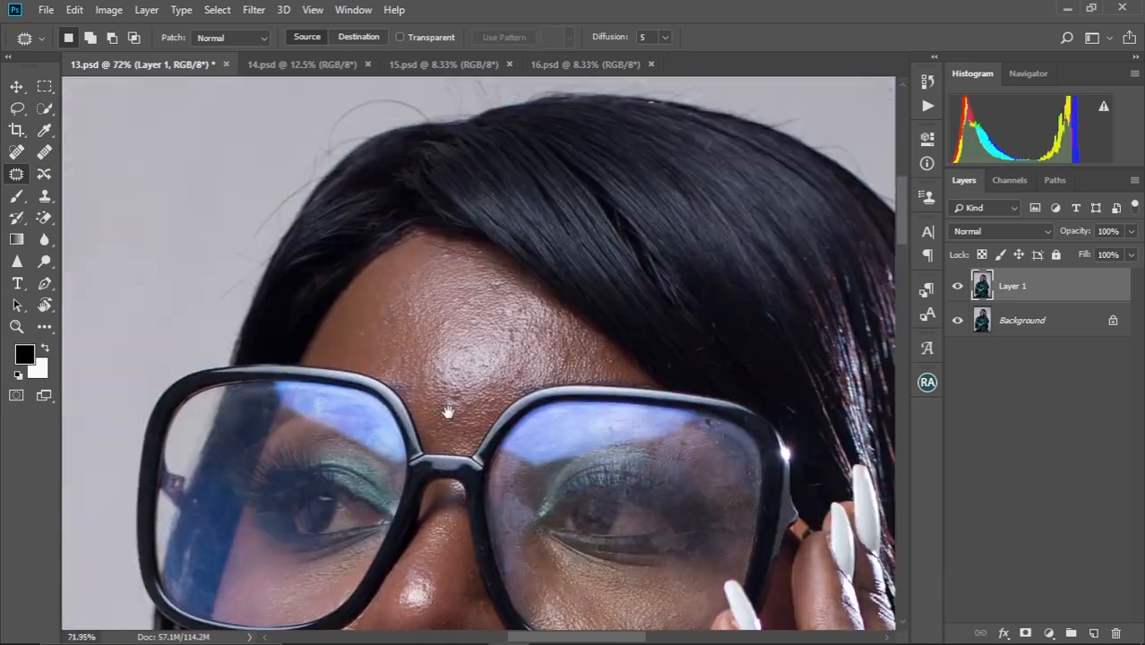
{"action": "scroll", "coordinate": [439, 394], "scroll_direction": "up", "scroll_amount": 5}
{"action": "scroll", "coordinate": [428, 256], "scroll_direction": "up", "scroll_amount": 2}
{"action": "key", "text": "ctrl+0"}
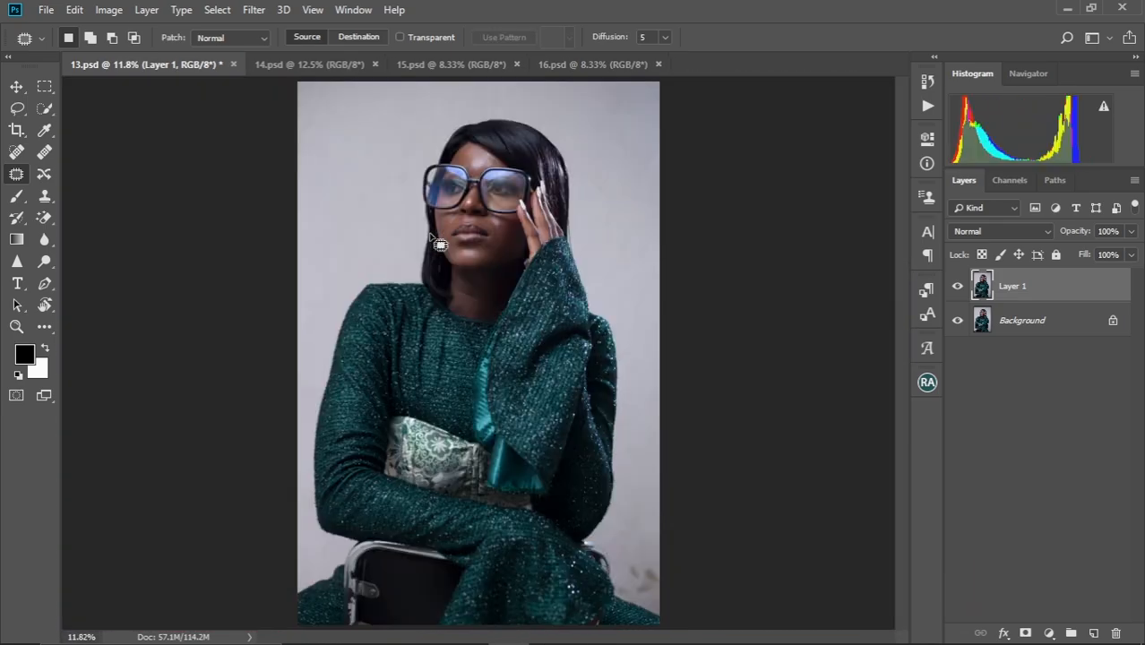
{"action": "scroll", "coordinate": [518, 249], "scroll_direction": "up", "scroll_amount": 5}
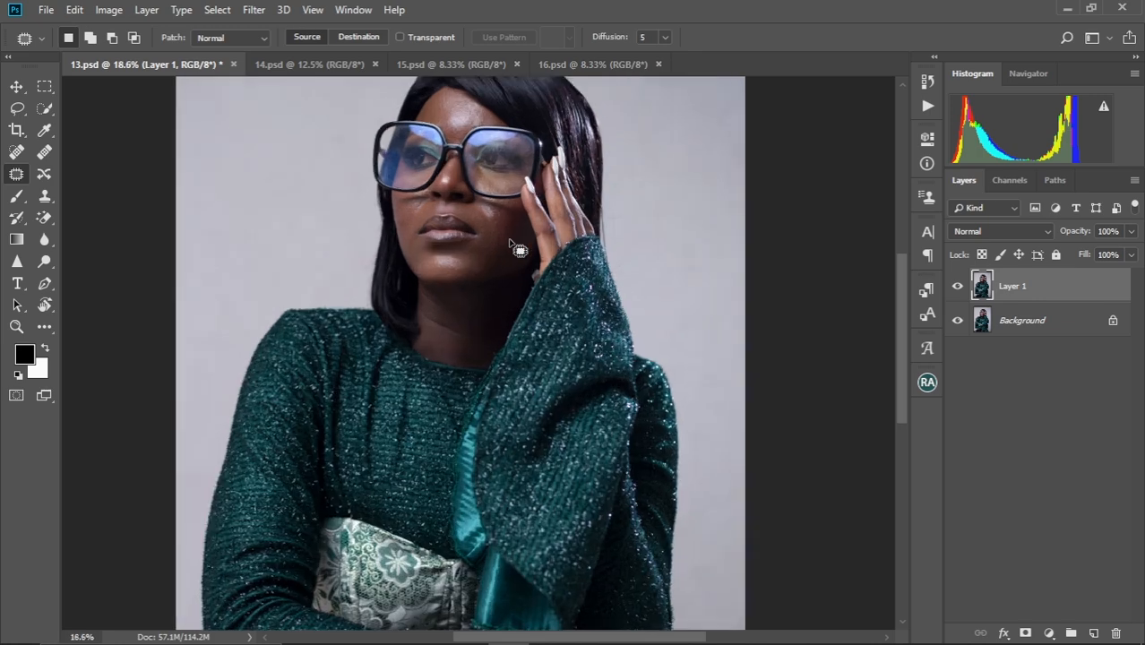
{"action": "scroll", "coordinate": [517, 249], "scroll_direction": "up", "scroll_amount": 5}
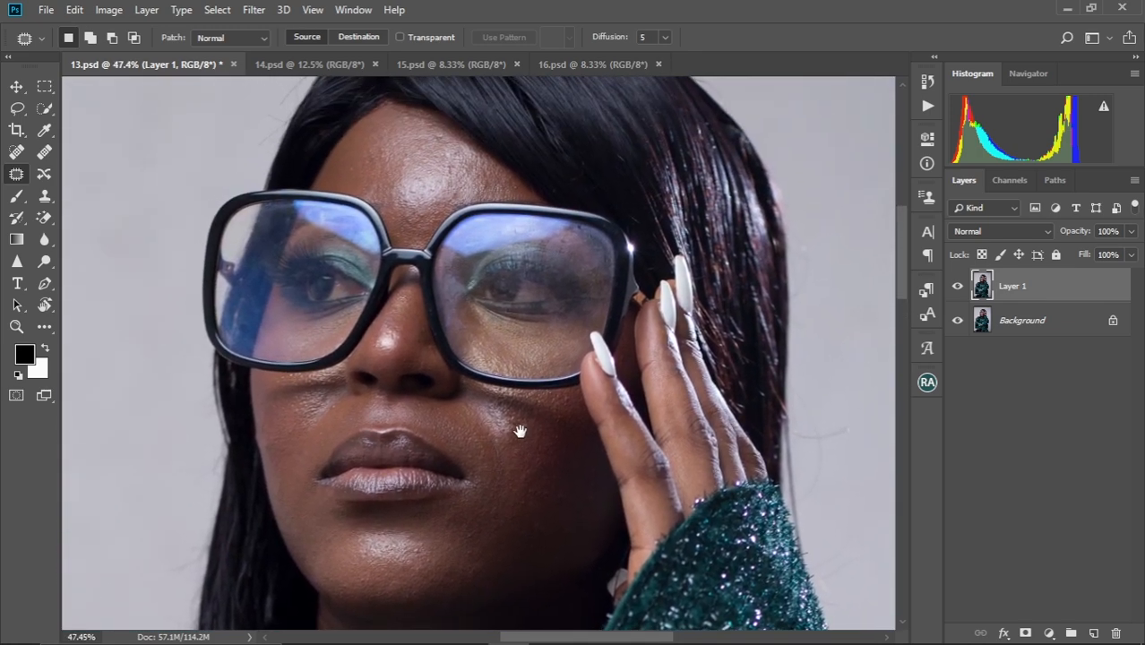
{"action": "scroll", "coordinate": [543, 394], "scroll_direction": "down", "scroll_amount": 1}
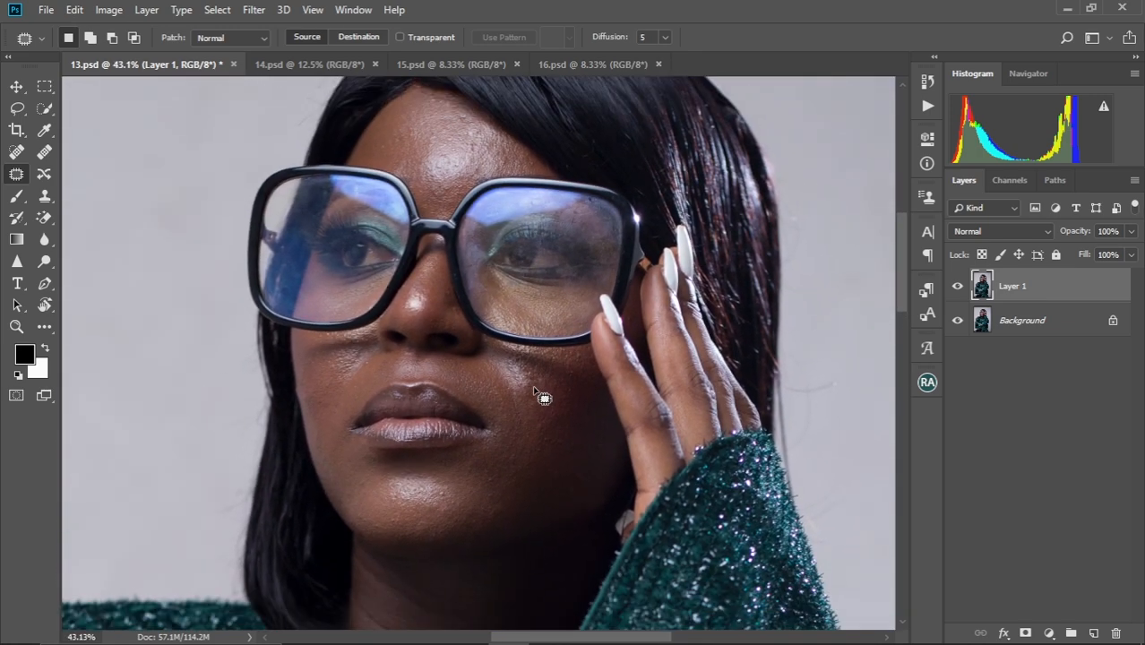
{"action": "scroll", "coordinate": [531, 402], "scroll_direction": "up", "scroll_amount": 1}
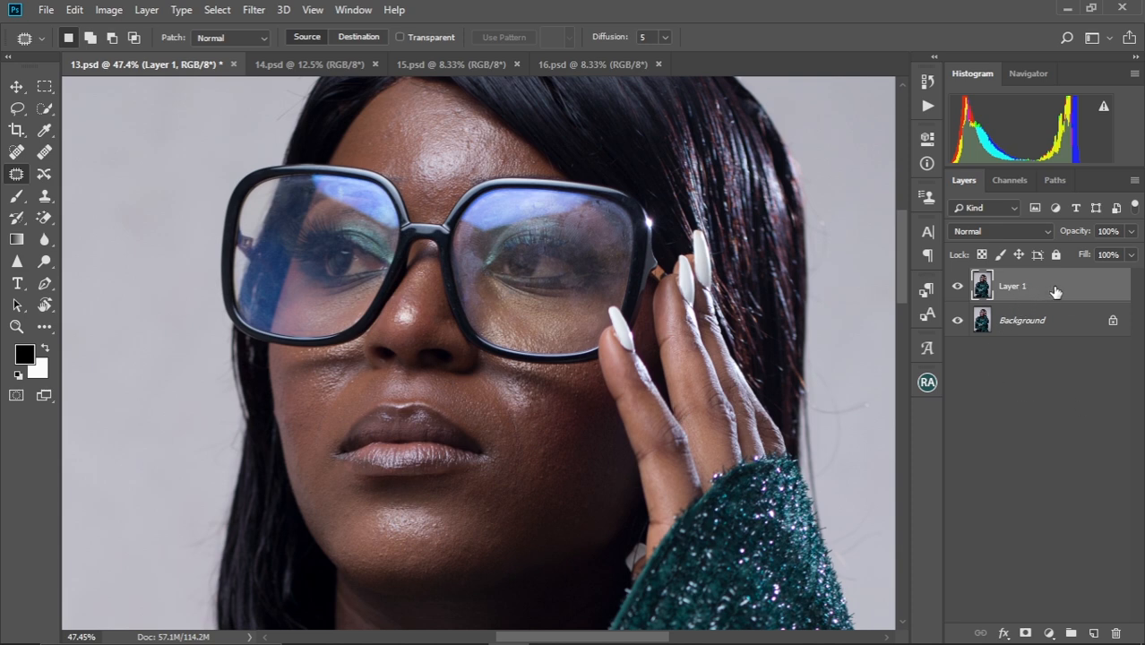
Duplicate the retouched layer and rename the lower of the two Color, leaving both visible
{"action": "key", "text": "ctrl+j"}
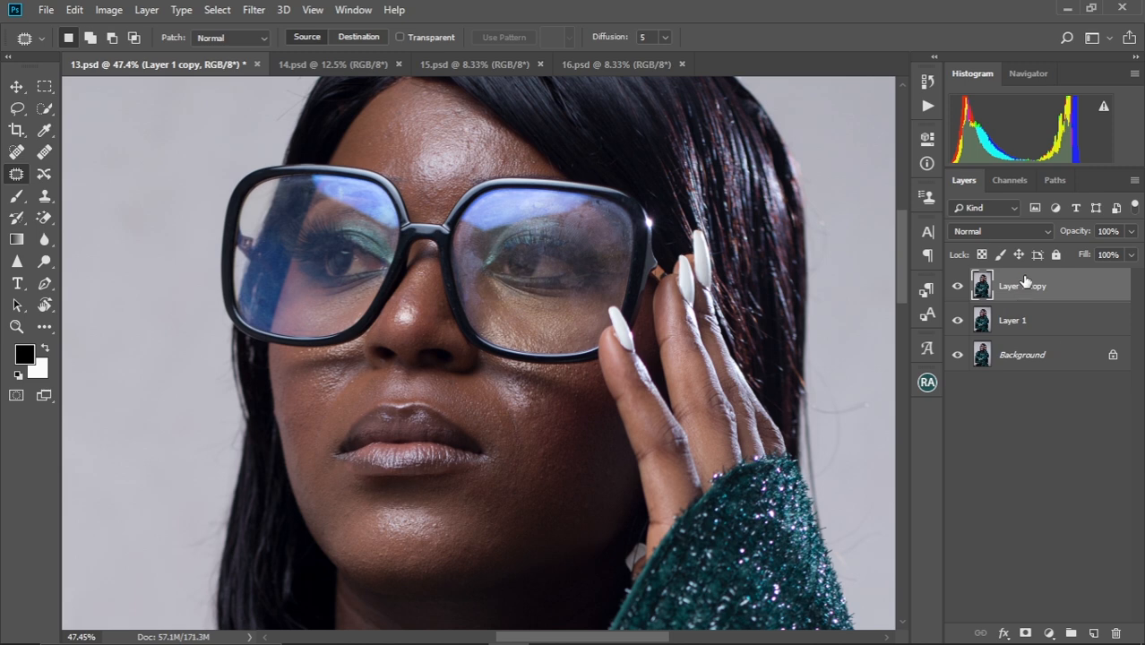
{"action": "left_click", "coordinate": [1044, 328]}
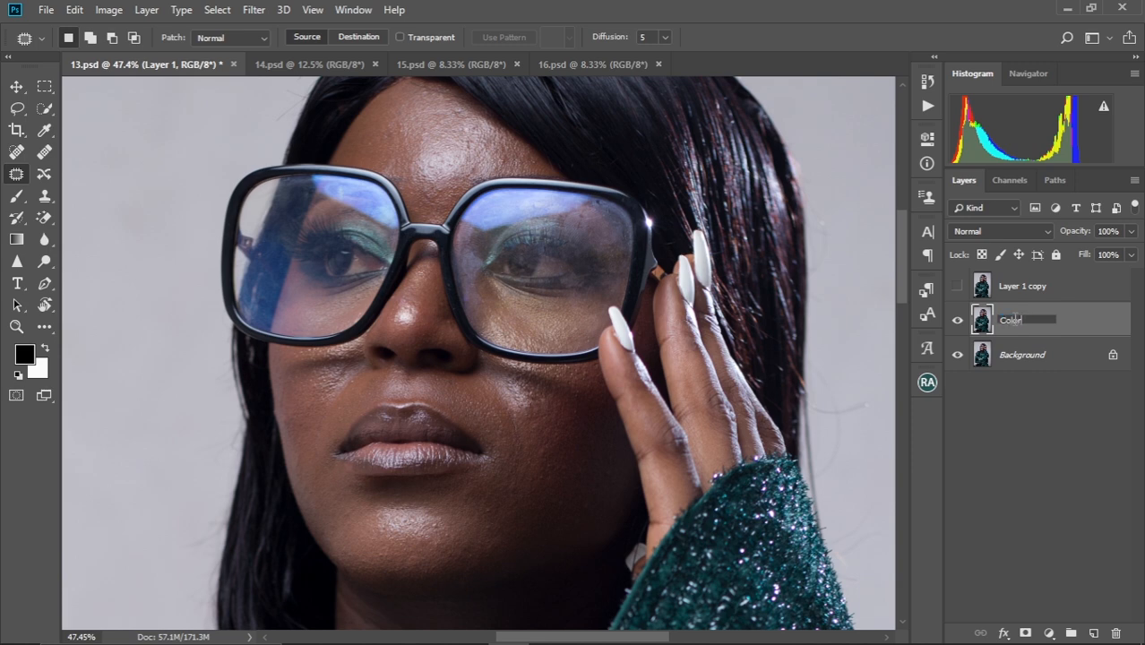
{"action": "key", "text": "Return"}
{"action": "left_click", "coordinate": [957, 287]}
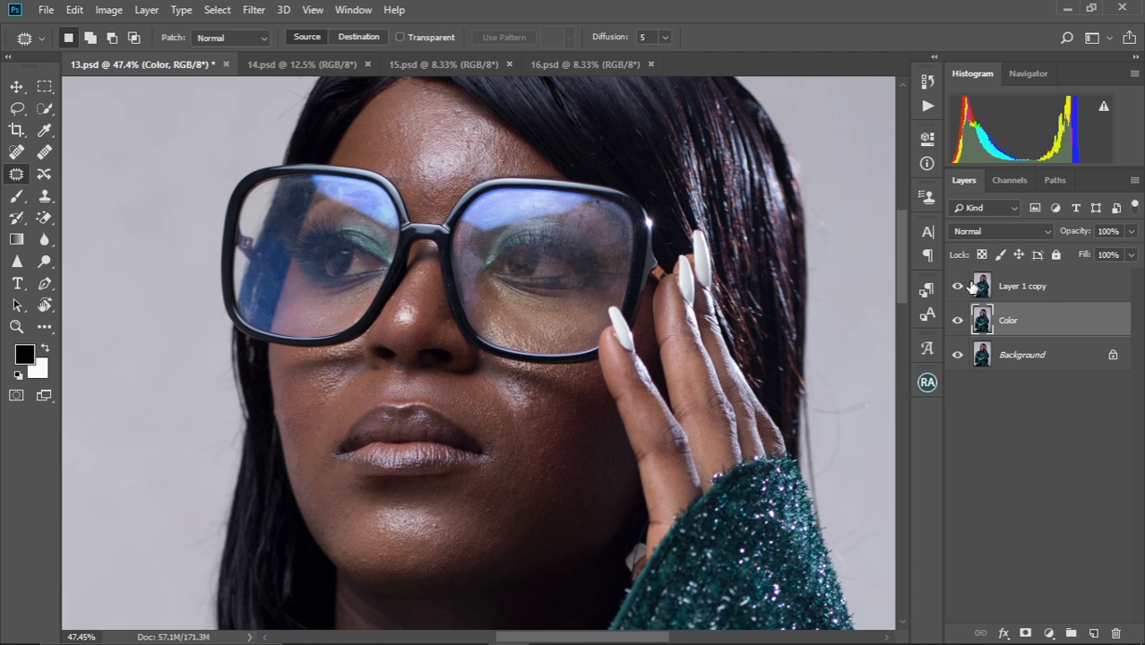
Rename the uppermost duplicate layer texture
{"action": "left_click", "coordinate": [1019, 296]}
{"action": "double_click", "coordinate": [1020, 287]}
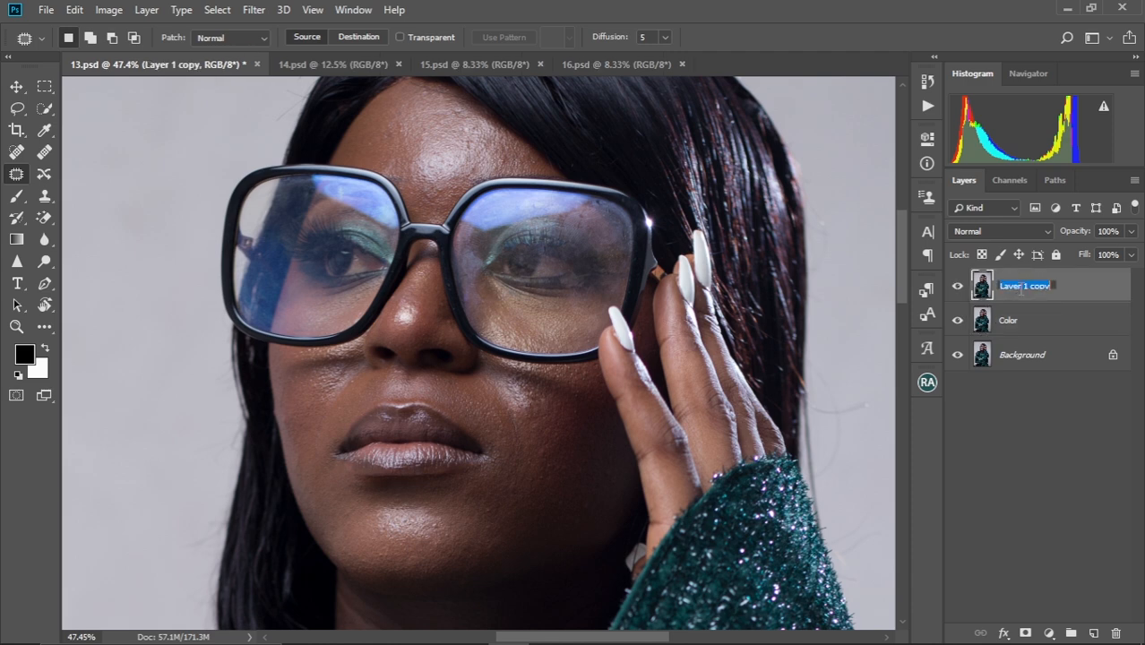
{"action": "key", "text": "BackSpace"}
{"action": "key", "text": "Return"}
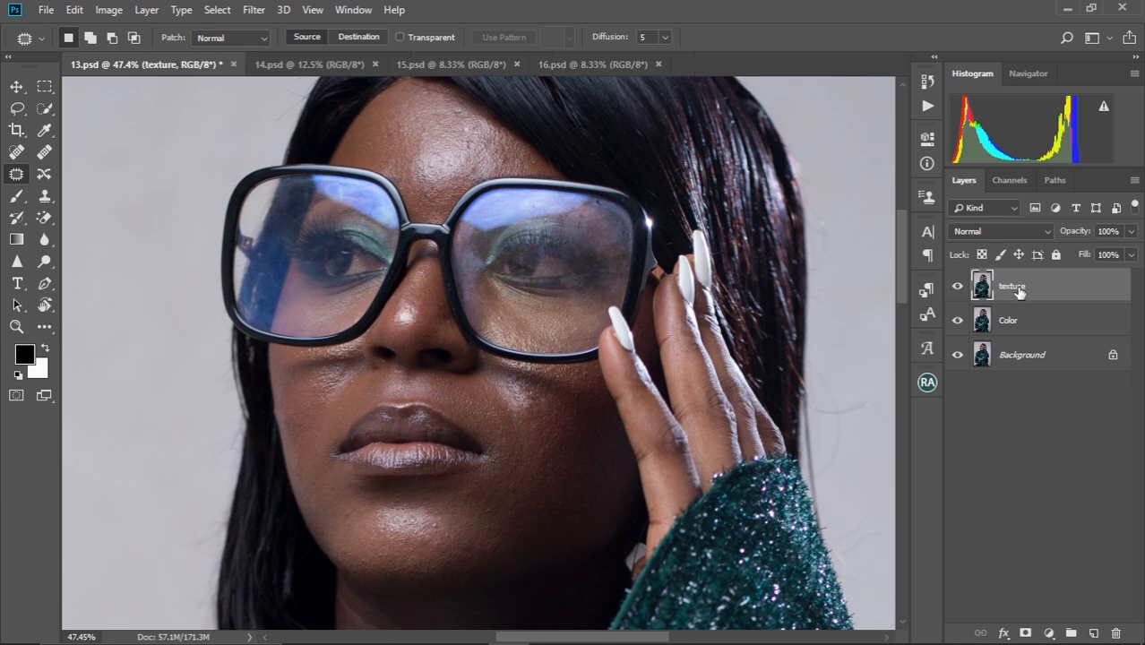
Hide the texture layer and set up a Gaussian Blur with a 6.2-pixel radius on the Color layer
{"action": "left_click", "coordinate": [1036, 321]}
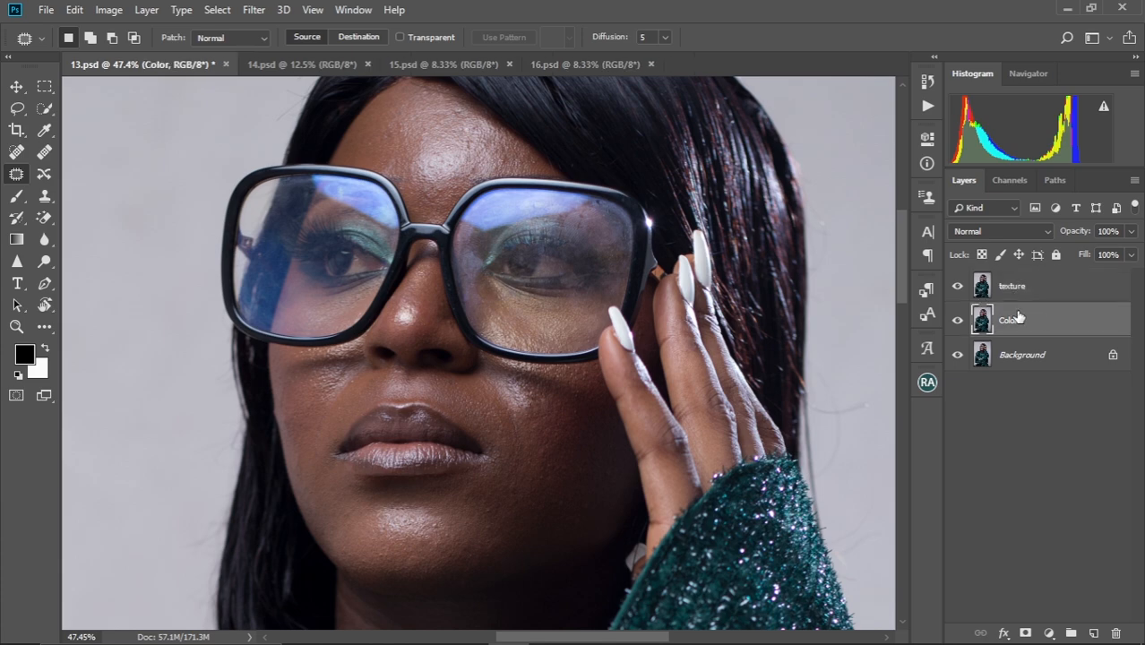
{"action": "left_click", "coordinate": [958, 286]}
{"action": "left_click", "coordinate": [251, 12]}
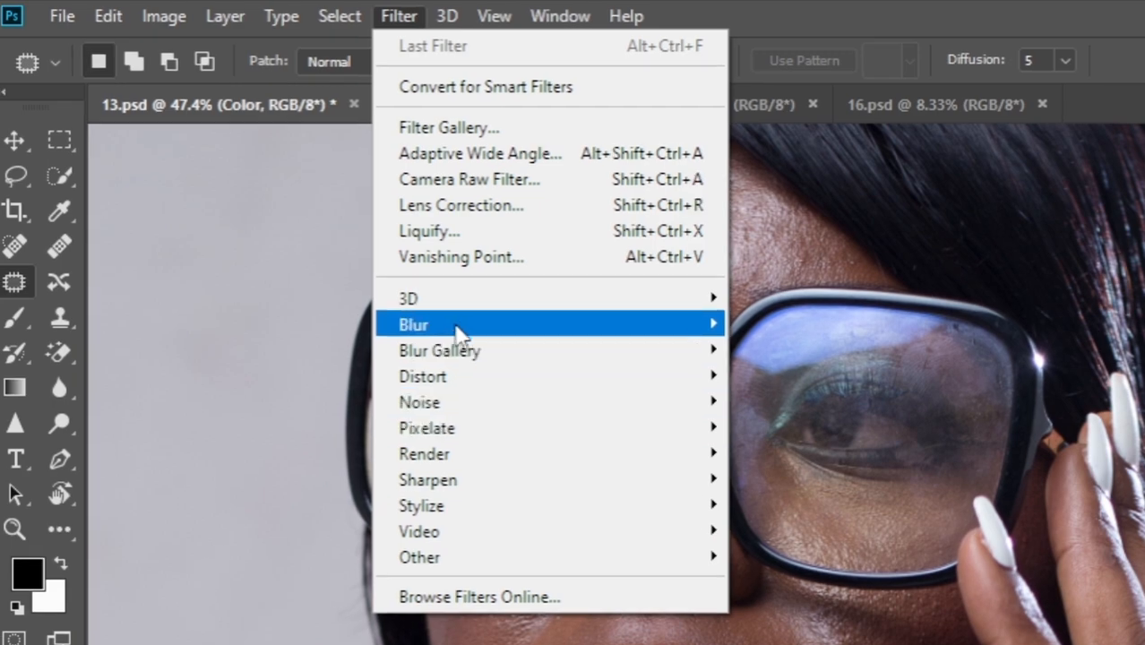
{"action": "mouse_move", "coordinate": [292, 206]}
{"action": "left_click", "coordinate": [804, 428]}
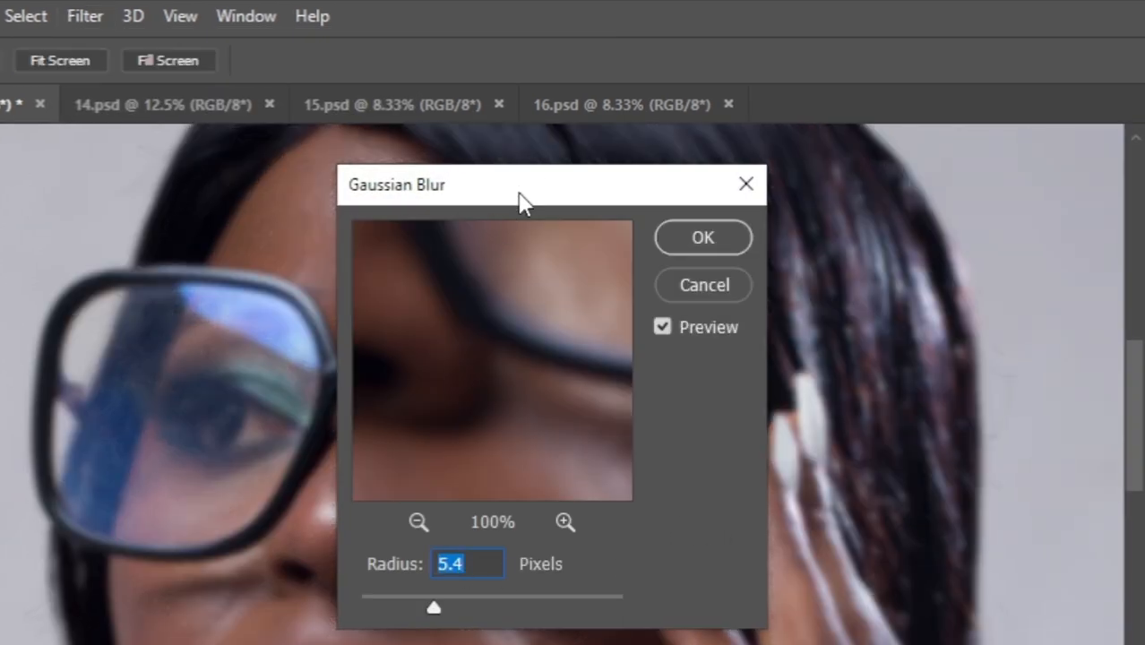
{"action": "left_click_drag", "start_coordinate": [529, 186], "coordinate": [770, 184]}
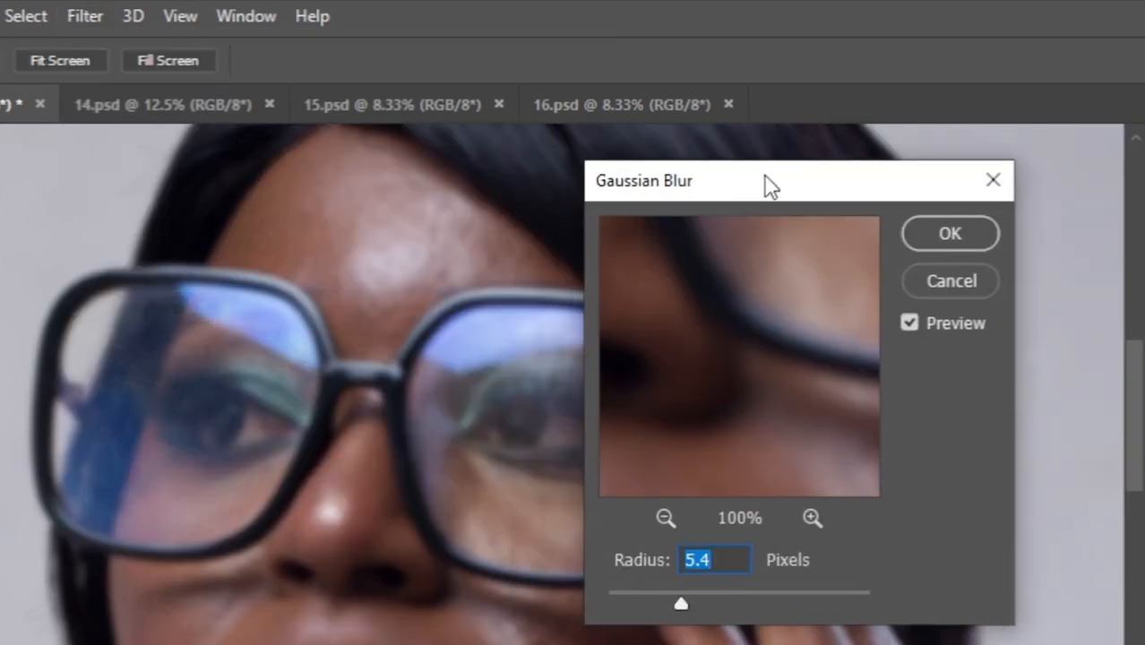
{"action": "left_click", "coordinate": [665, 516]}
{"action": "left_click", "coordinate": [665, 516]}
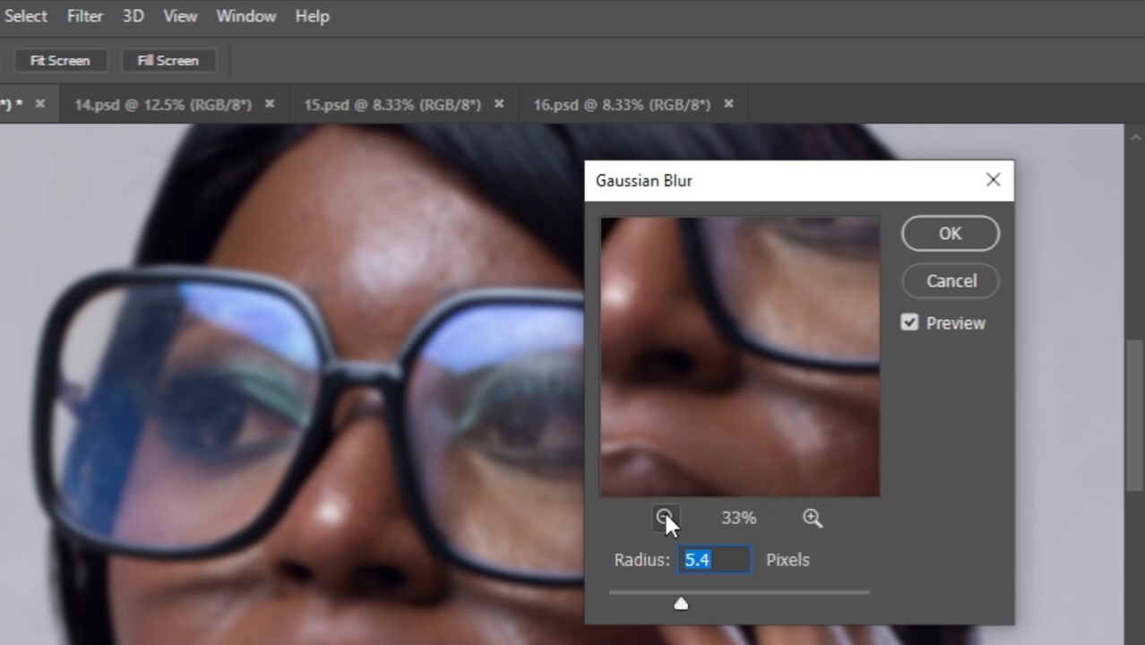
{"action": "left_click", "coordinate": [664, 516]}
{"action": "left_click_drag", "start_coordinate": [692, 410], "coordinate": [739, 381]}
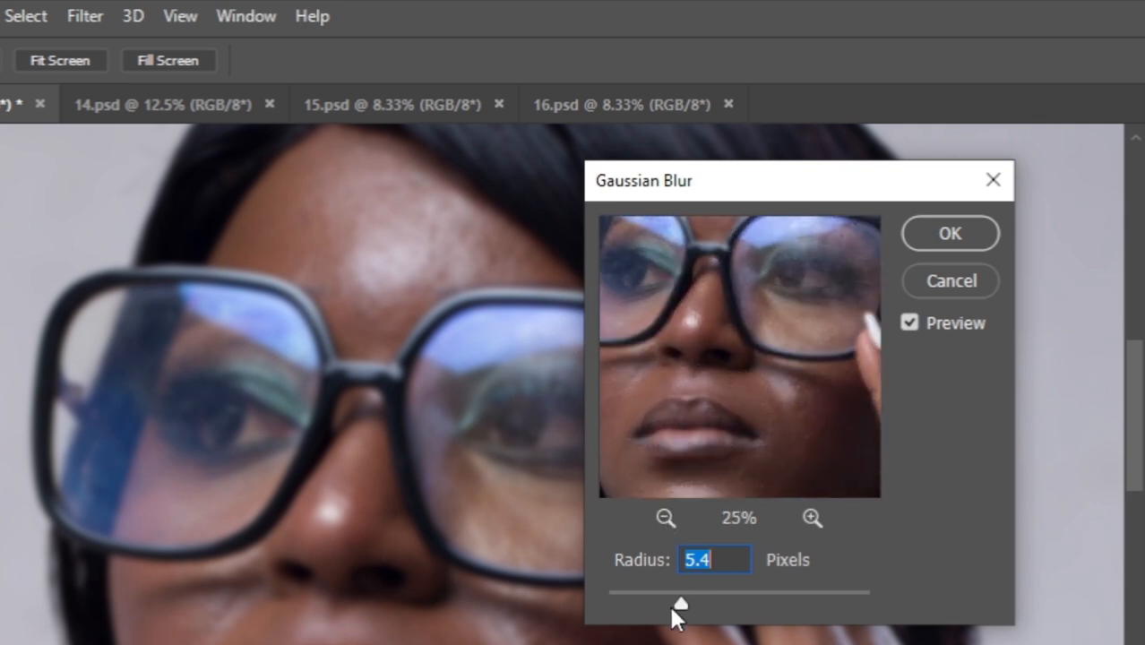
{"action": "left_click_drag", "start_coordinate": [681, 605], "coordinate": [688, 602]}
{"action": "left_click_drag", "start_coordinate": [767, 396], "coordinate": [792, 351]}
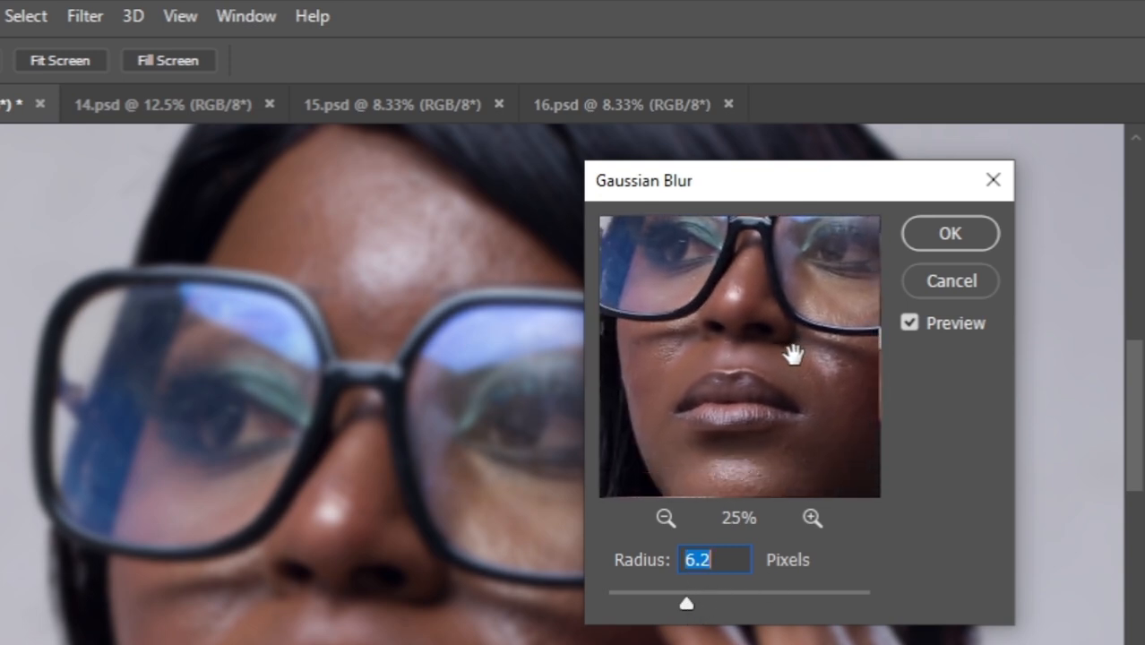
Check the skin around the lips and under the eye in the blur preview, and apply the Gaussian Blur
{"action": "left_click", "coordinate": [812, 518]}
{"action": "left_click", "coordinate": [812, 518]}
{"action": "left_click", "coordinate": [812, 518]}
{"action": "left_click_drag", "start_coordinate": [738, 434], "coordinate": [788, 349]}
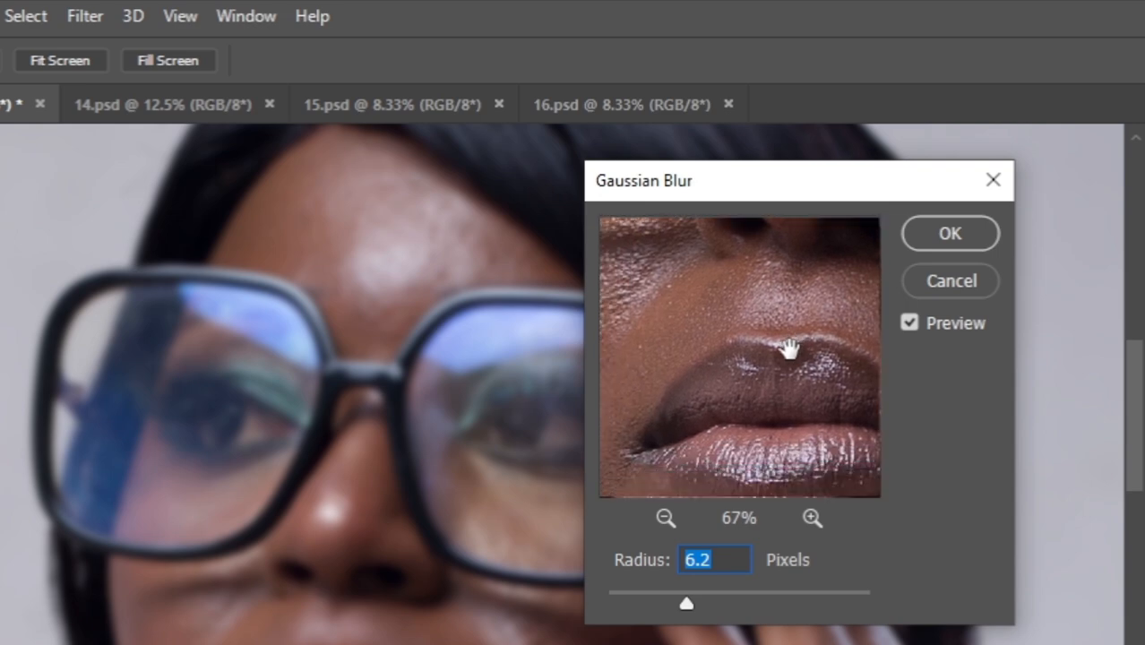
{"action": "left_click_drag", "start_coordinate": [661, 370], "coordinate": [745, 398]}
{"action": "left_click_drag", "start_coordinate": [728, 351], "coordinate": [731, 390]}
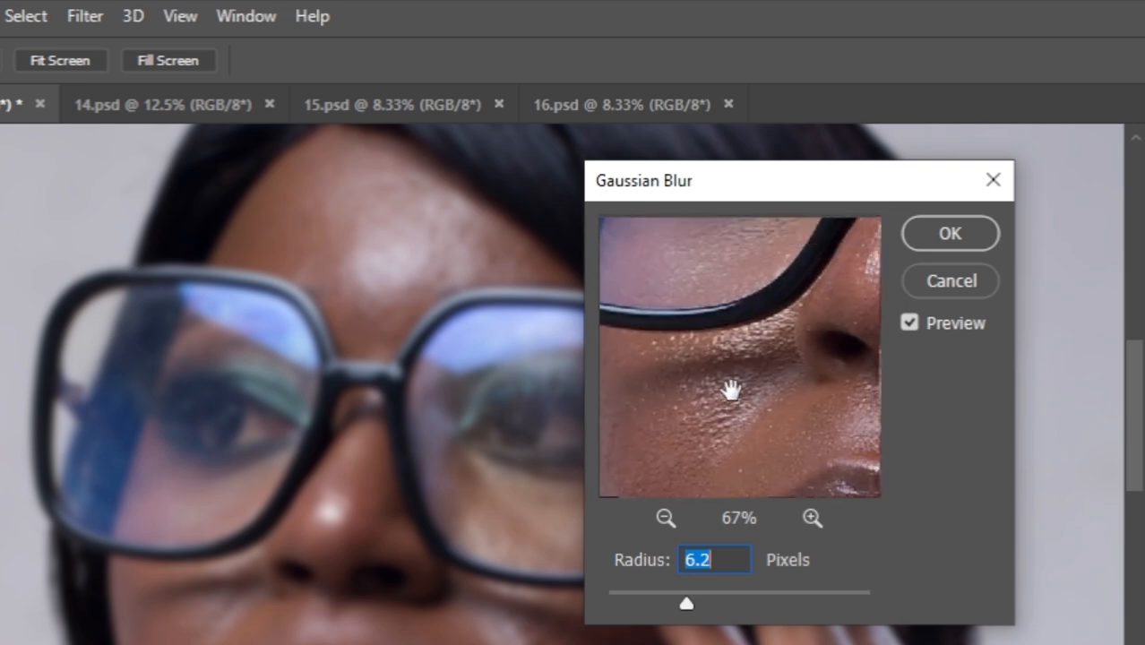
{"action": "left_click", "coordinate": [959, 240]}
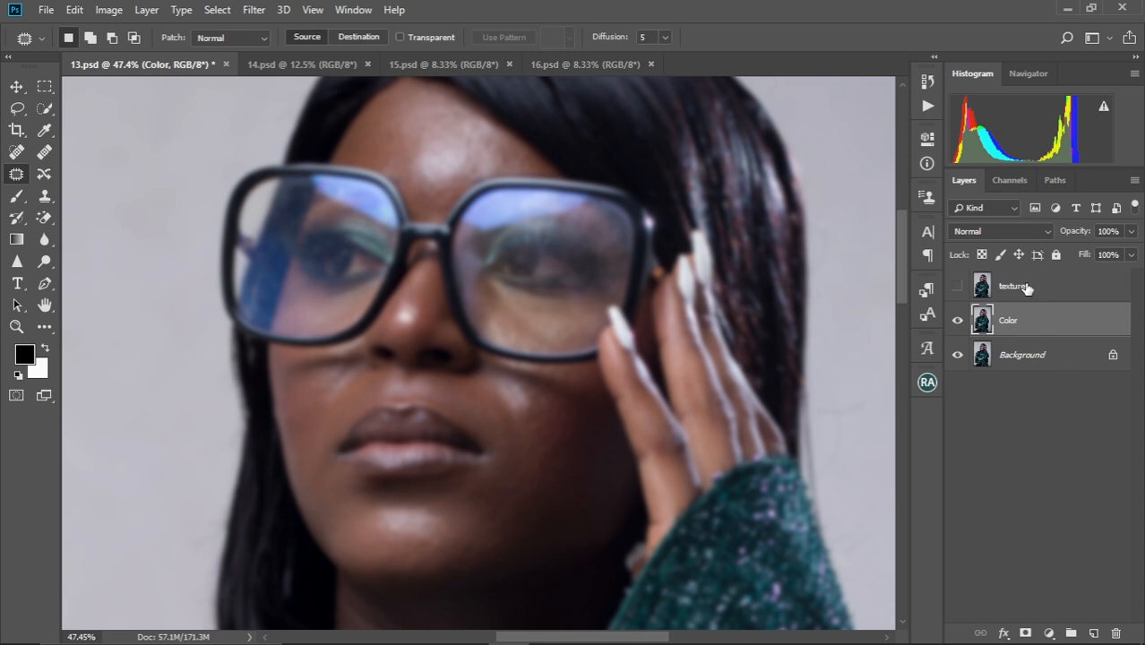
Show the texture layer and use Apply Image on it with layer Color, blending Subtract, scale 2 and offset 128
{"action": "left_click", "coordinate": [1007, 296]}
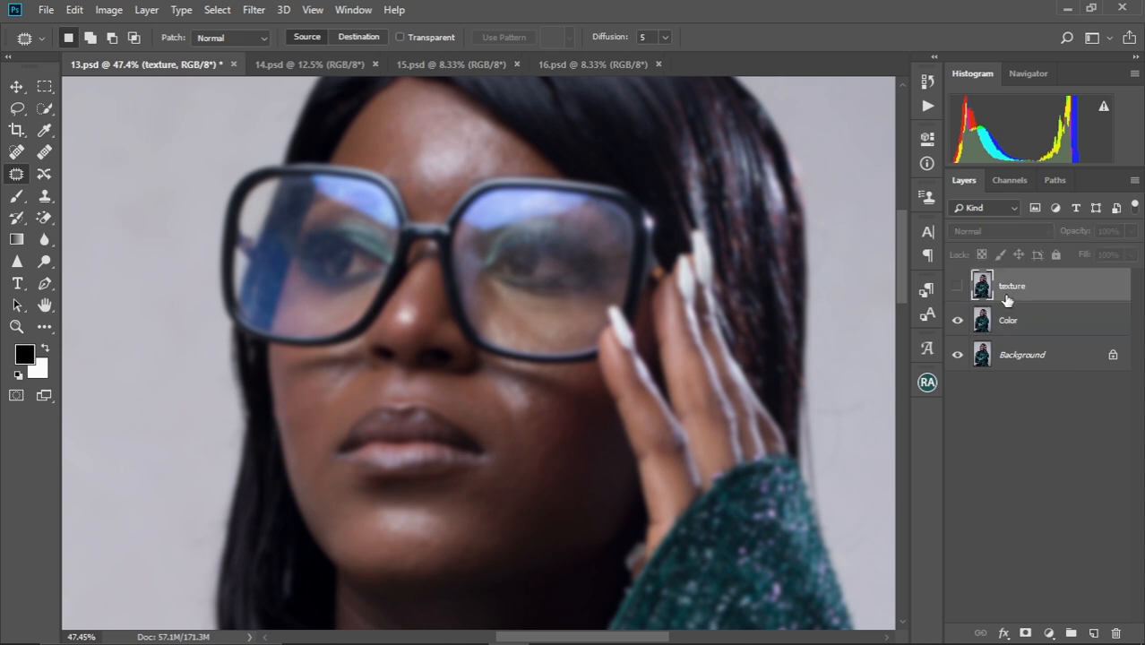
{"action": "left_click", "coordinate": [957, 286]}
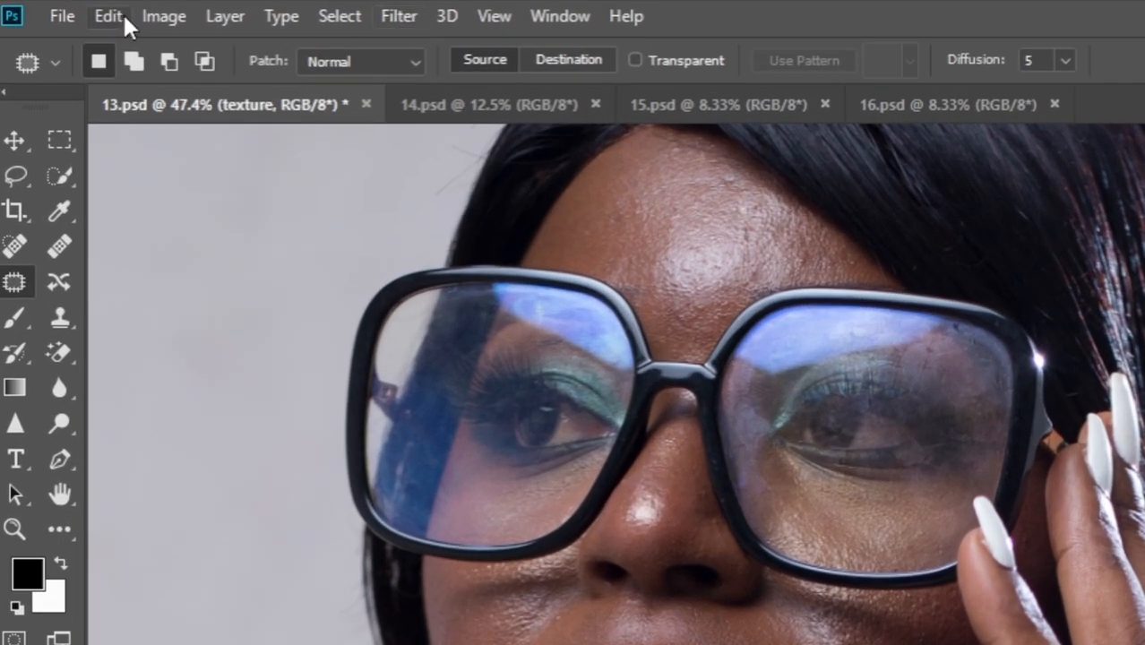
{"action": "left_click", "coordinate": [164, 17]}
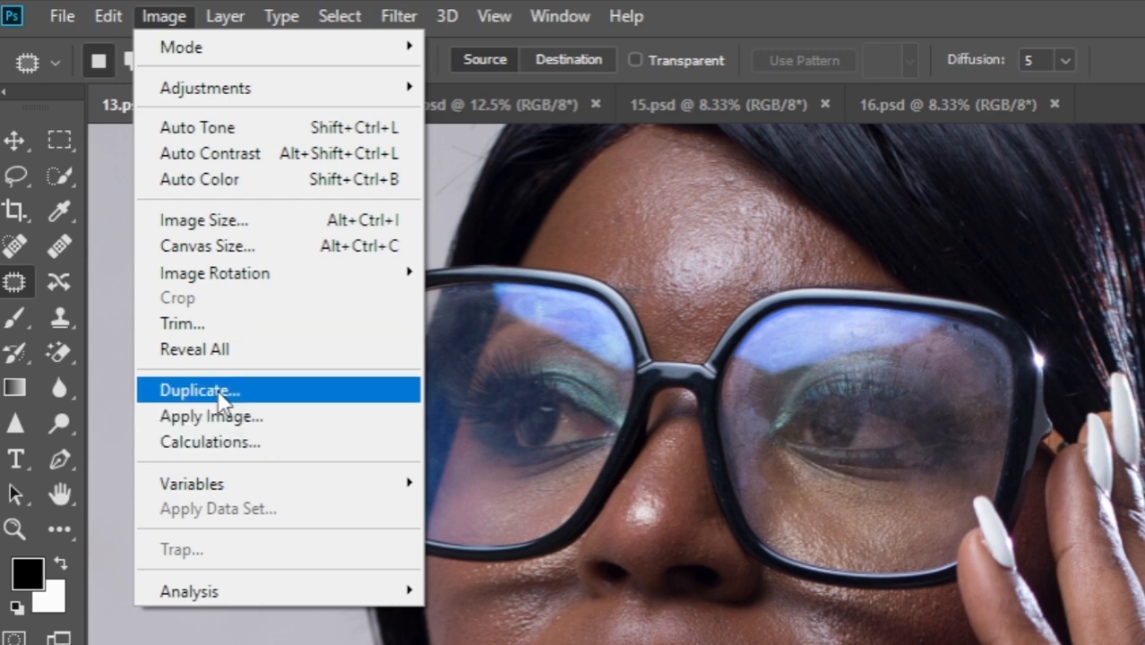
{"action": "left_click", "coordinate": [220, 418]}
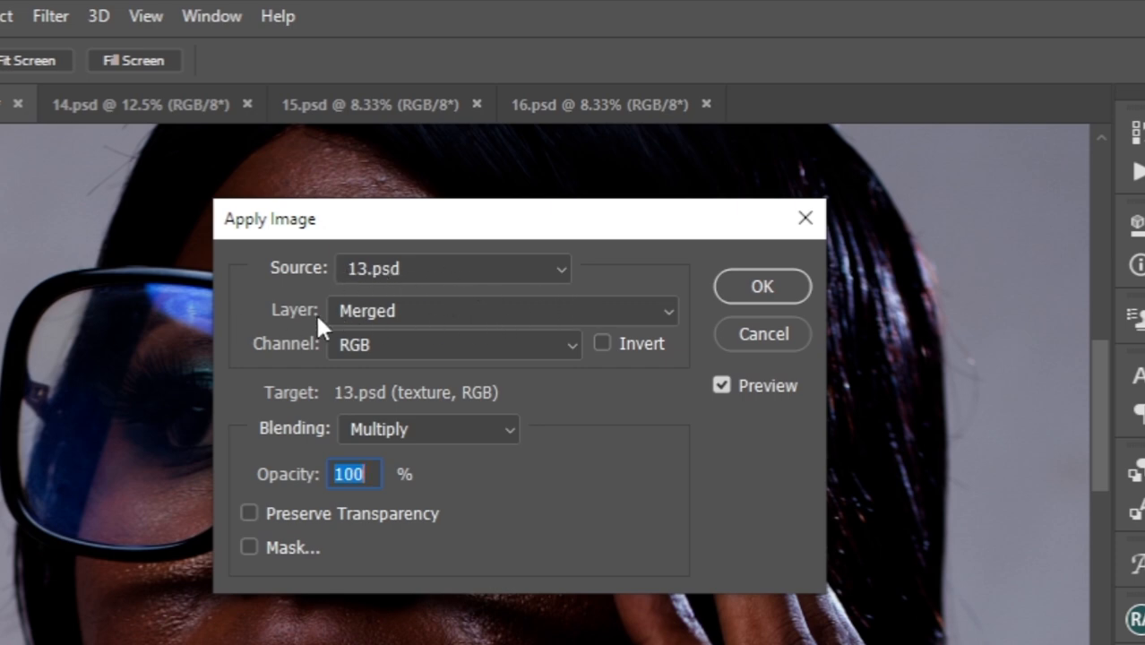
{"action": "left_click", "coordinate": [660, 314]}
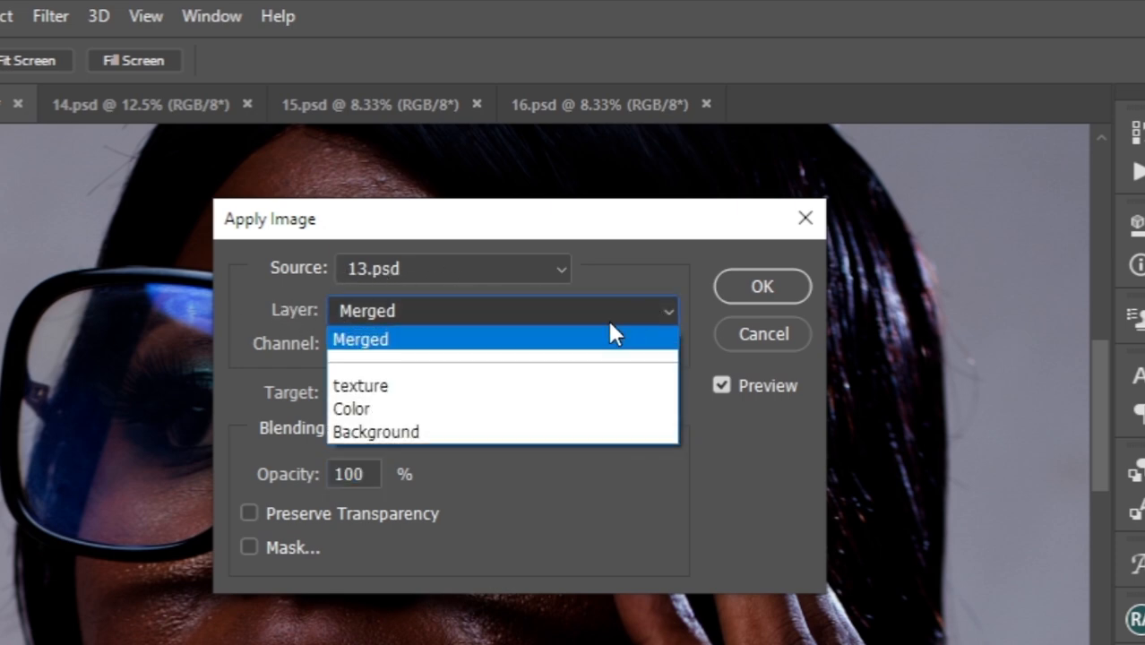
{"action": "left_click", "coordinate": [393, 405]}
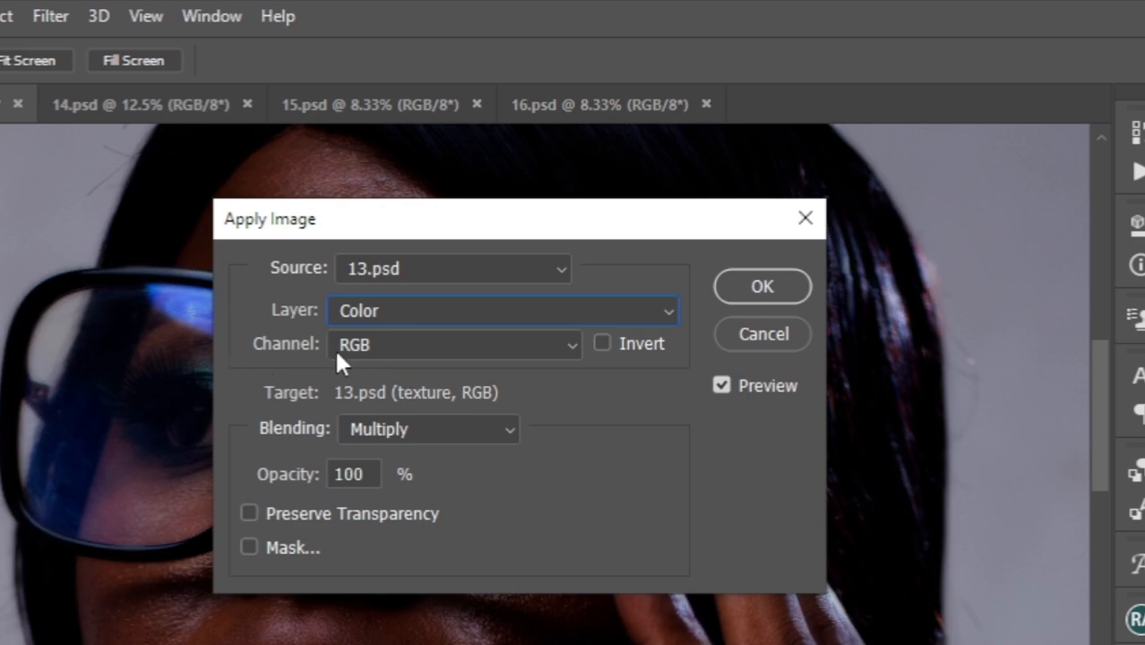
{"action": "left_click", "coordinate": [505, 433]}
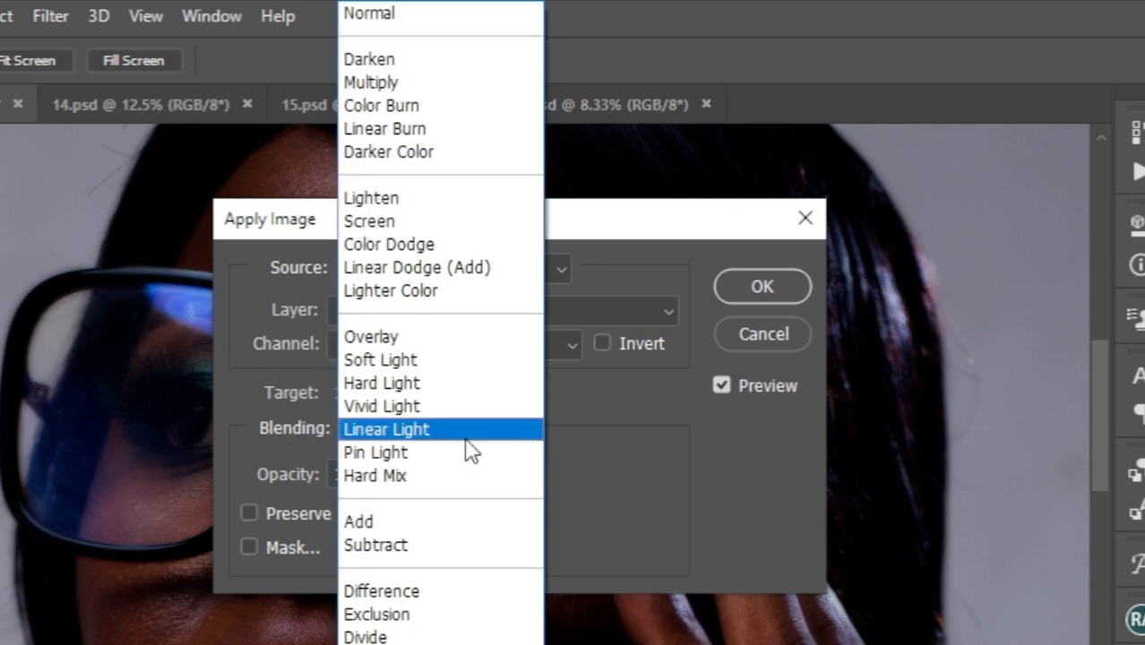
{"action": "left_click", "coordinate": [408, 544]}
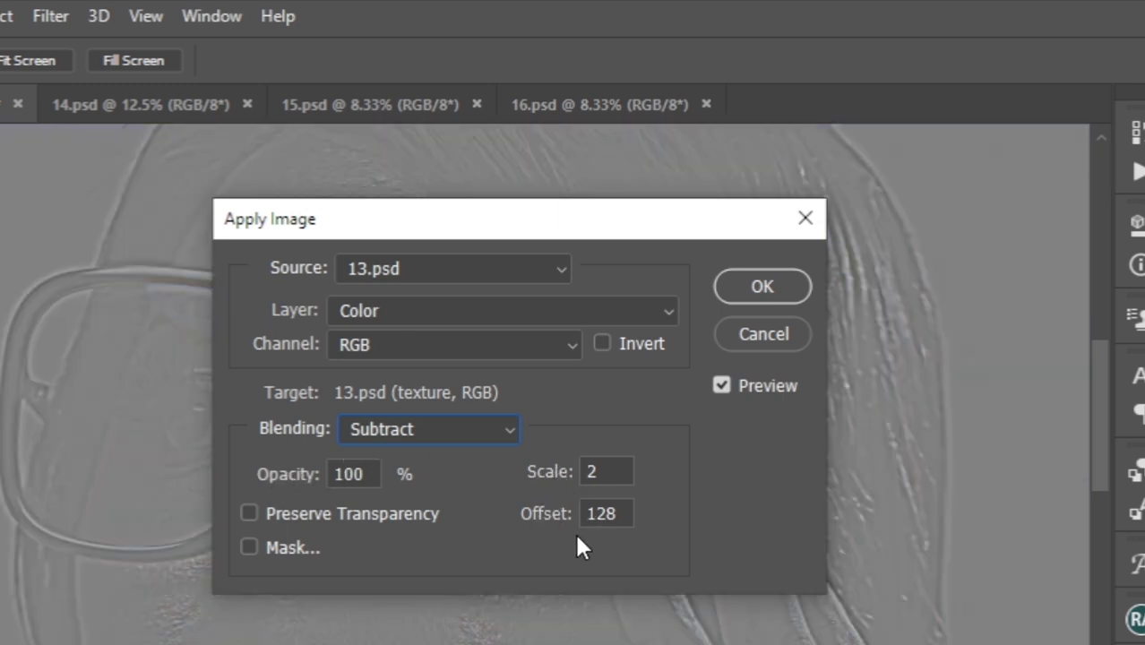
{"action": "left_click", "coordinate": [692, 178]}
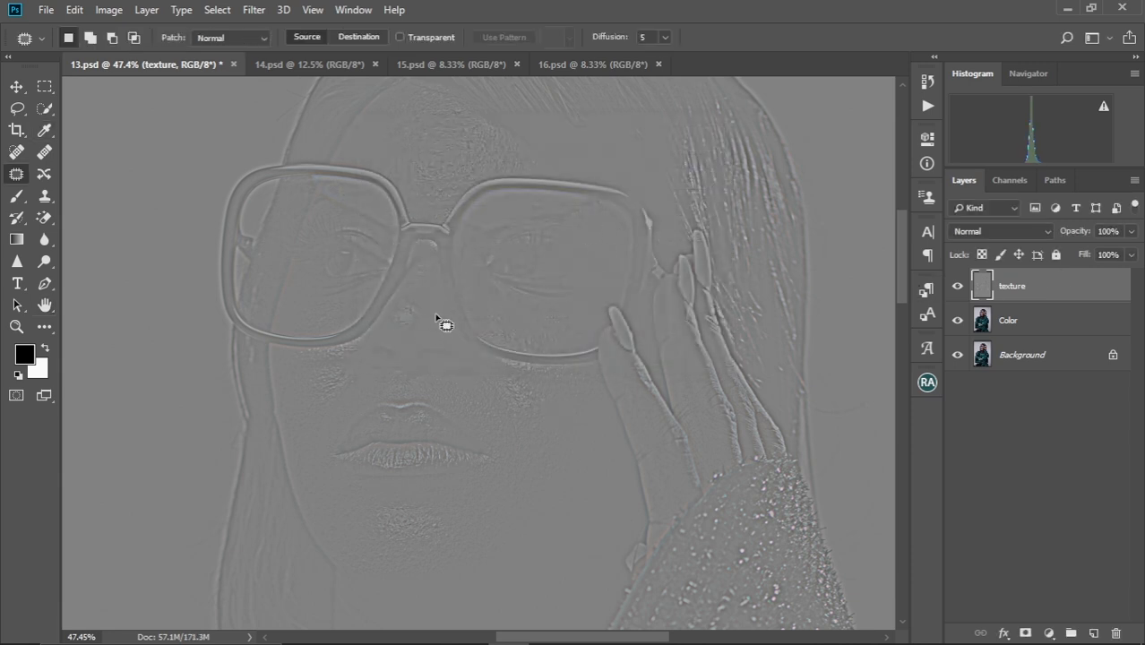
Set the texture layer's blend mode to Linear Light and check the face up close
{"action": "scroll", "coordinate": [452, 322], "scroll_direction": "down", "scroll_amount": 1}
{"action": "scroll", "coordinate": [452, 322], "scroll_direction": "down", "scroll_amount": 1}
{"action": "scroll", "coordinate": [501, 281], "scroll_direction": "down", "scroll_amount": 1}
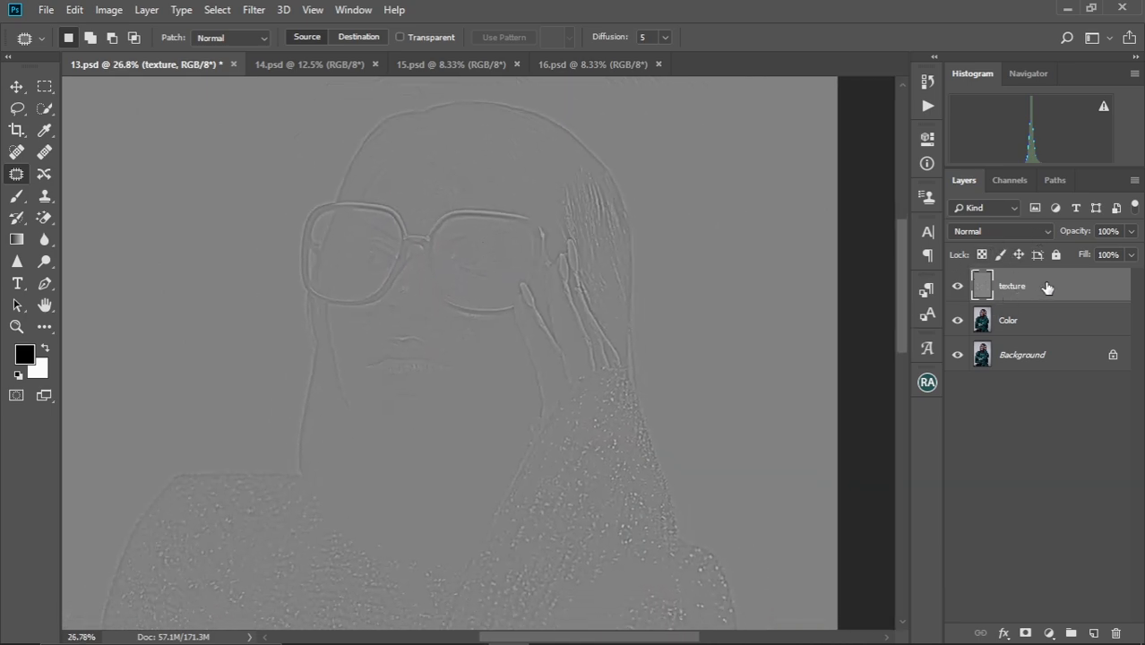
{"action": "left_click", "coordinate": [1043, 232]}
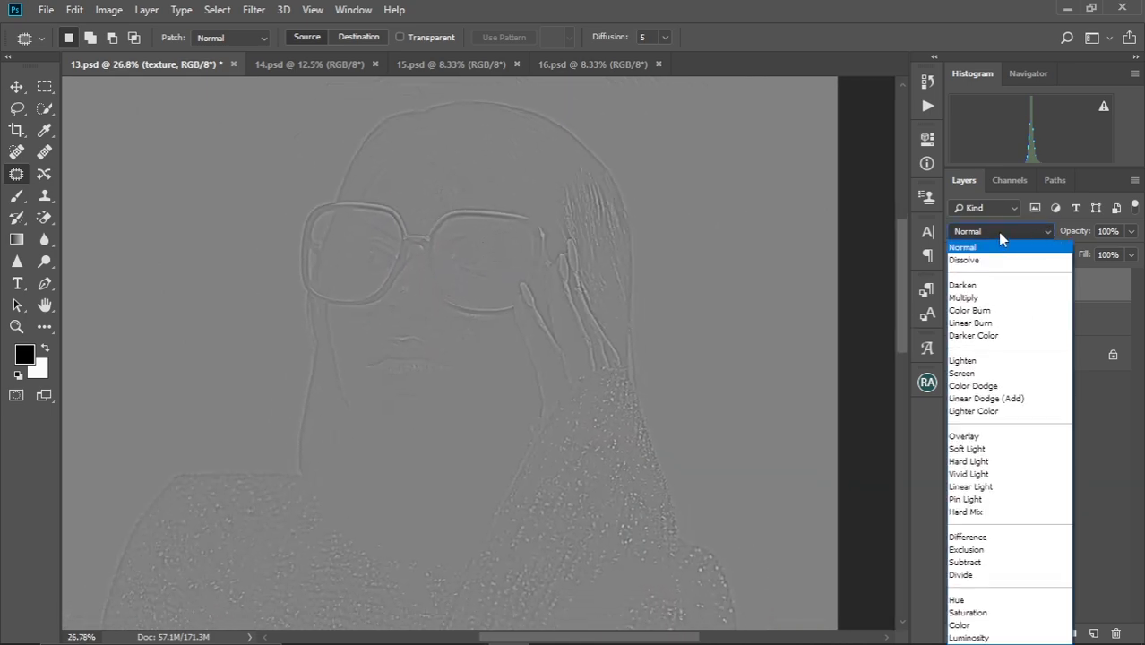
{"action": "left_click", "coordinate": [986, 487]}
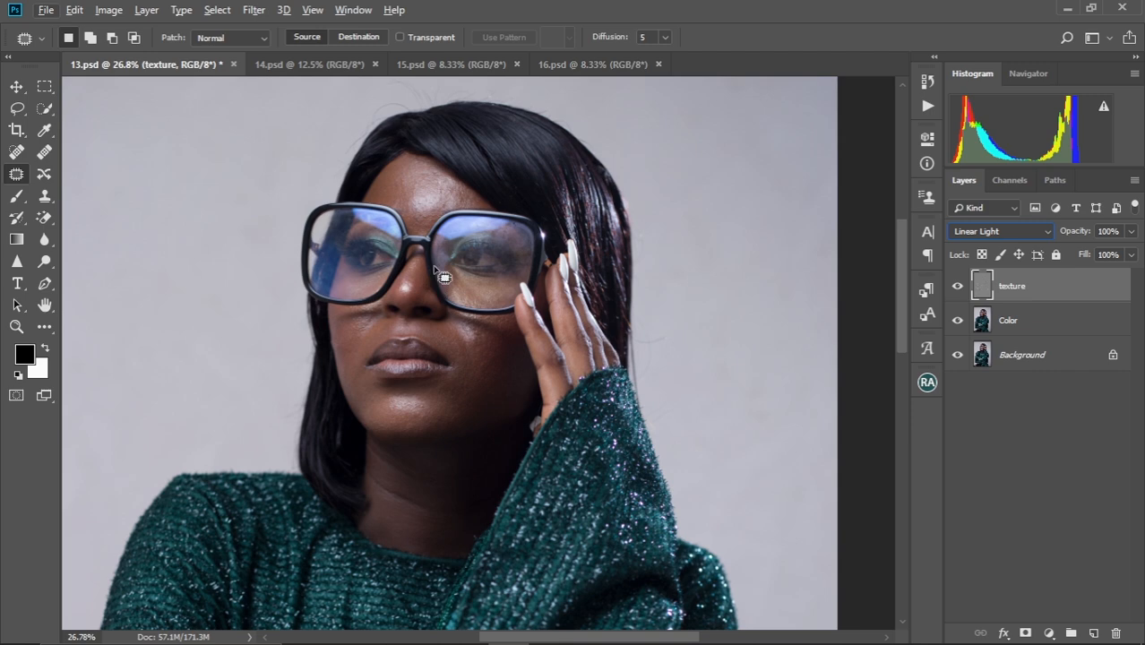
{"action": "key", "text": "v"}
{"action": "scroll", "coordinate": [501, 283], "scroll_direction": "up", "scroll_amount": 4}
{"action": "left_click_drag", "start_coordinate": [477, 303], "coordinate": [527, 315]}
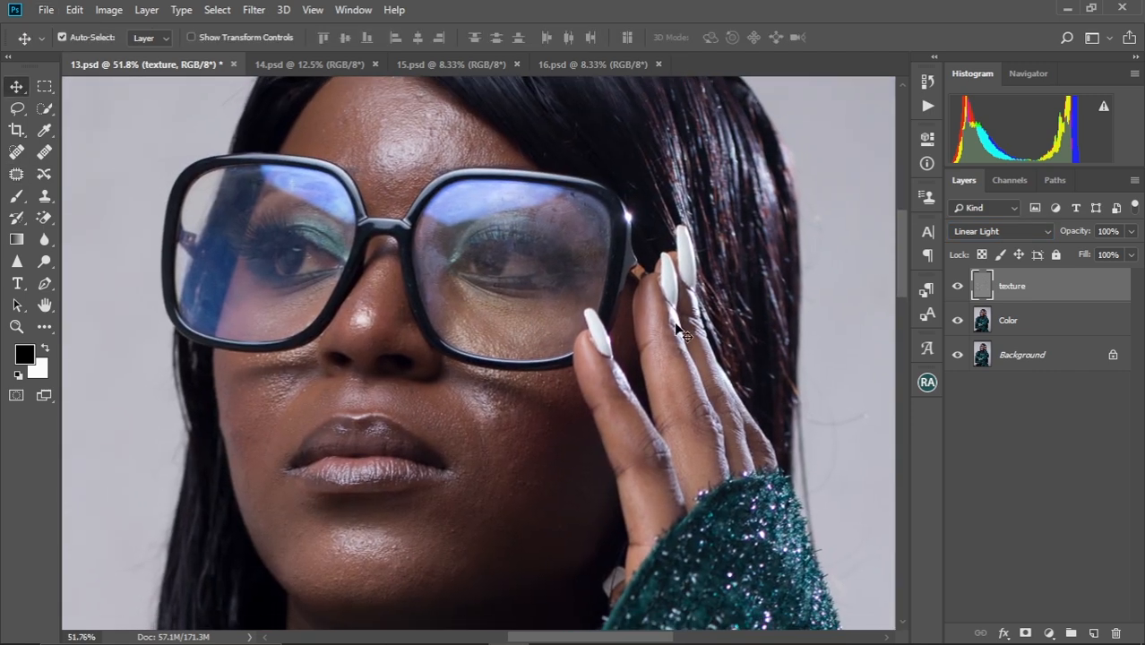
Group the texture and Color layers and name the group fs
{"action": "left_click", "coordinate": [1021, 322]}
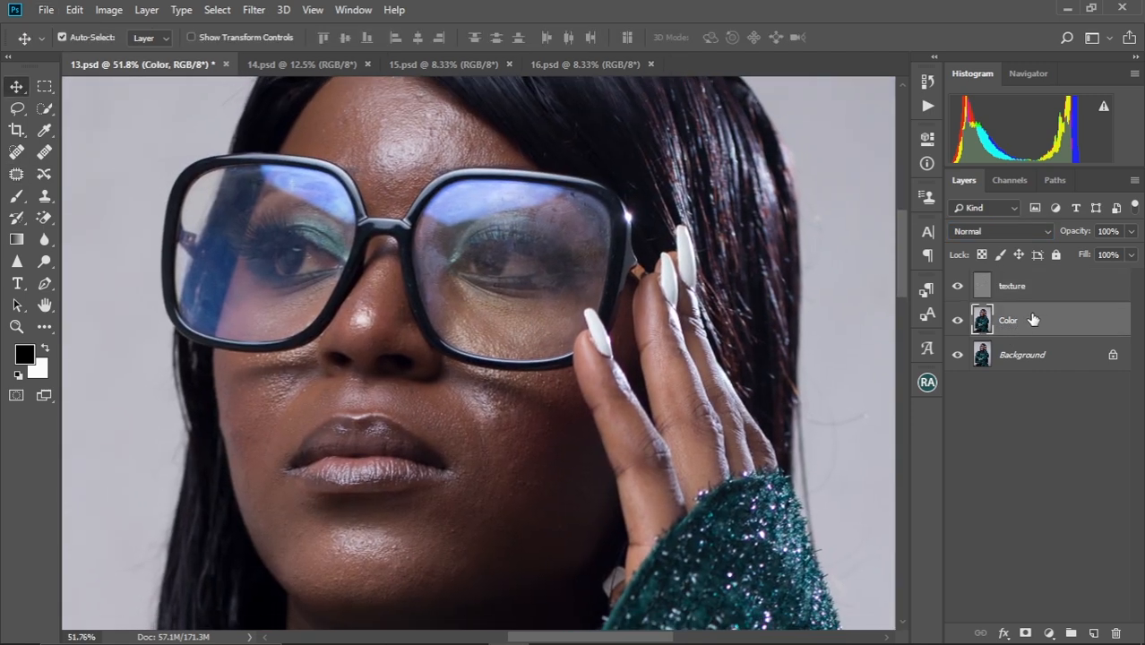
{"action": "left_click", "coordinate": [1024, 288], "text": "ctrl"}
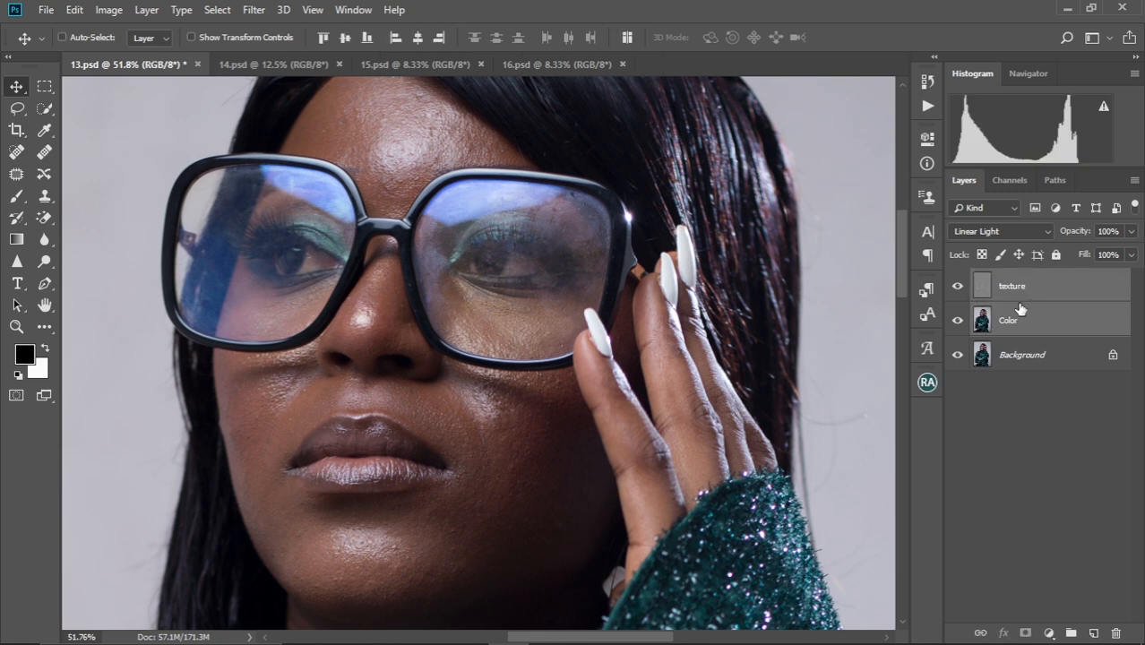
{"action": "key", "text": "ctrl+g"}
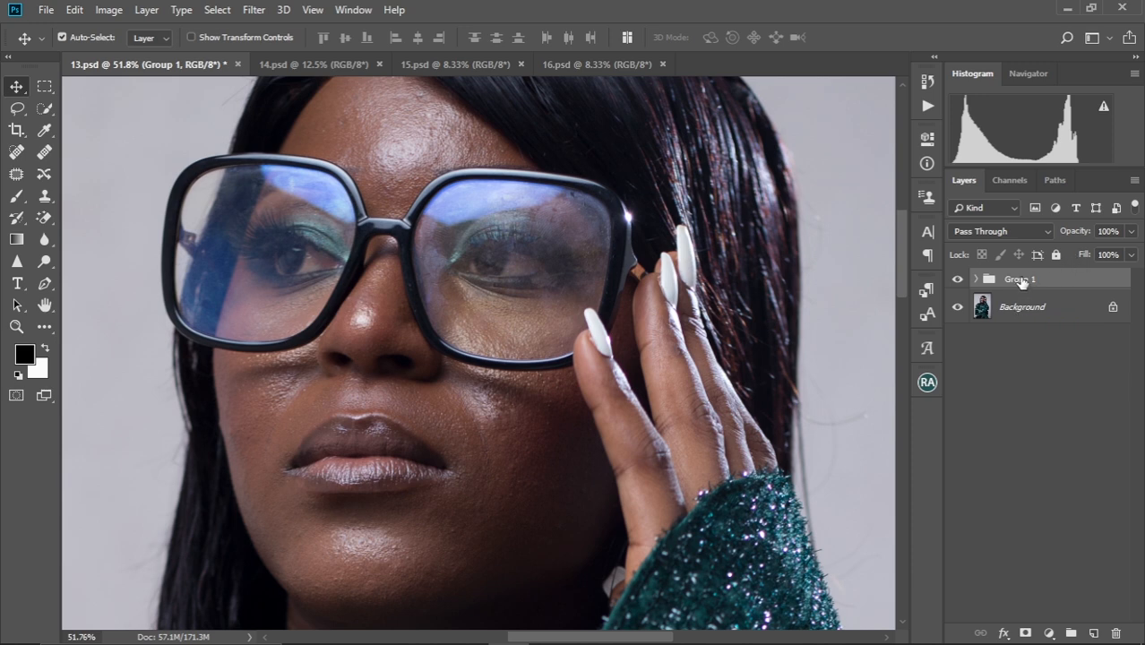
{"action": "double_click", "coordinate": [1022, 280]}
{"action": "key", "text": "BackSpace"}
{"action": "key", "text": "Return"}
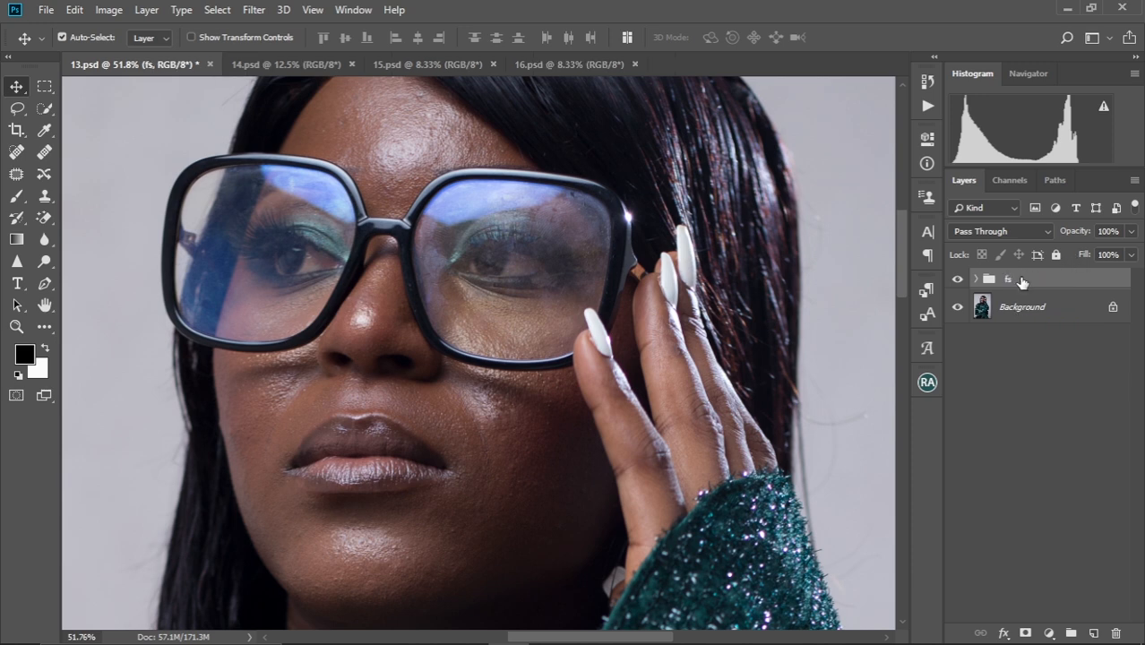
Expand the fs group to reach its texture and Color layers
{"action": "left_click", "coordinate": [977, 279]}
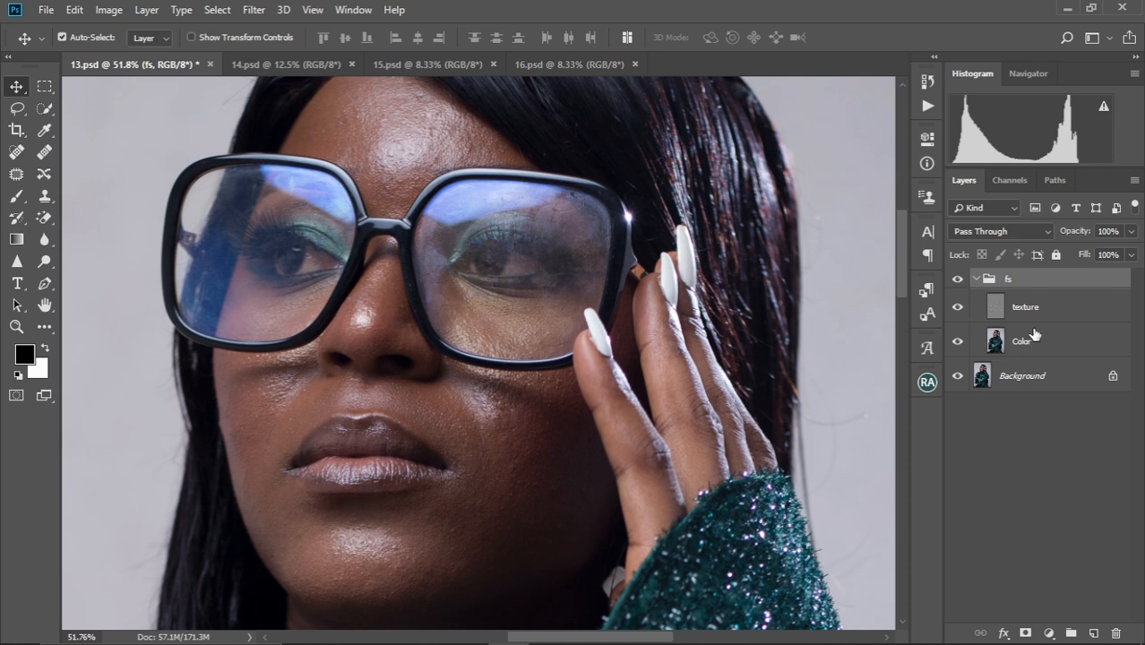
{"action": "left_click", "coordinate": [1033, 335]}
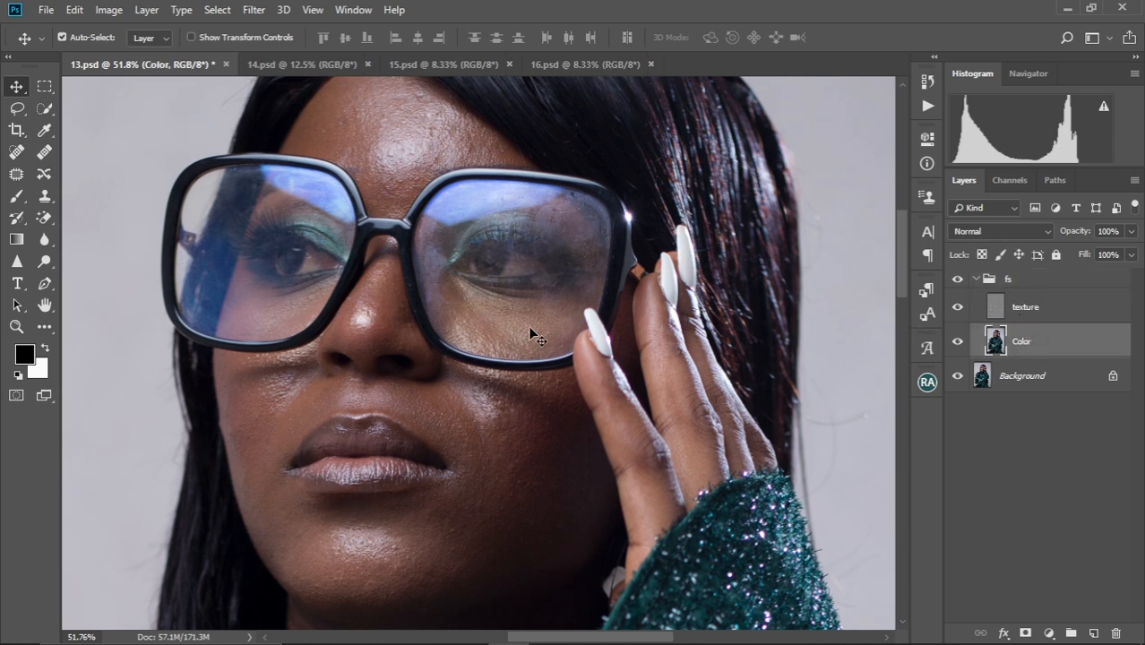
{"action": "left_click", "coordinate": [1040, 283]}
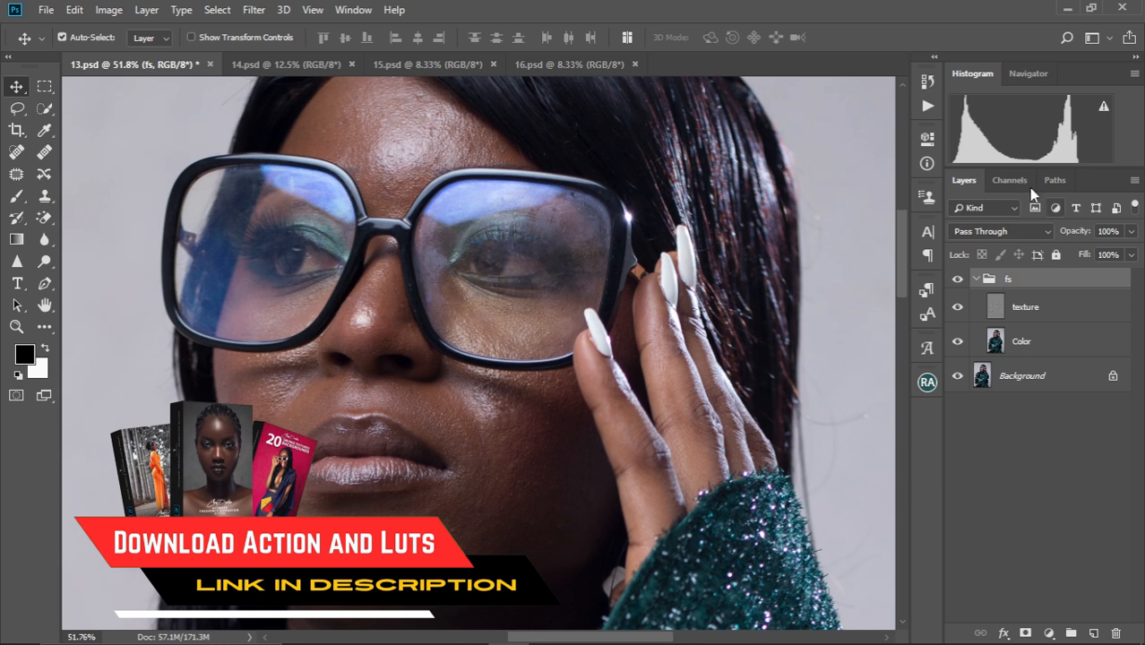
Look through the saved actions down to Ed FrqSep, close the list and select the Color layer in the fs group
{"action": "left_click", "coordinate": [929, 107]}
{"action": "scroll", "coordinate": [804, 189], "scroll_direction": "down", "scroll_amount": 5}
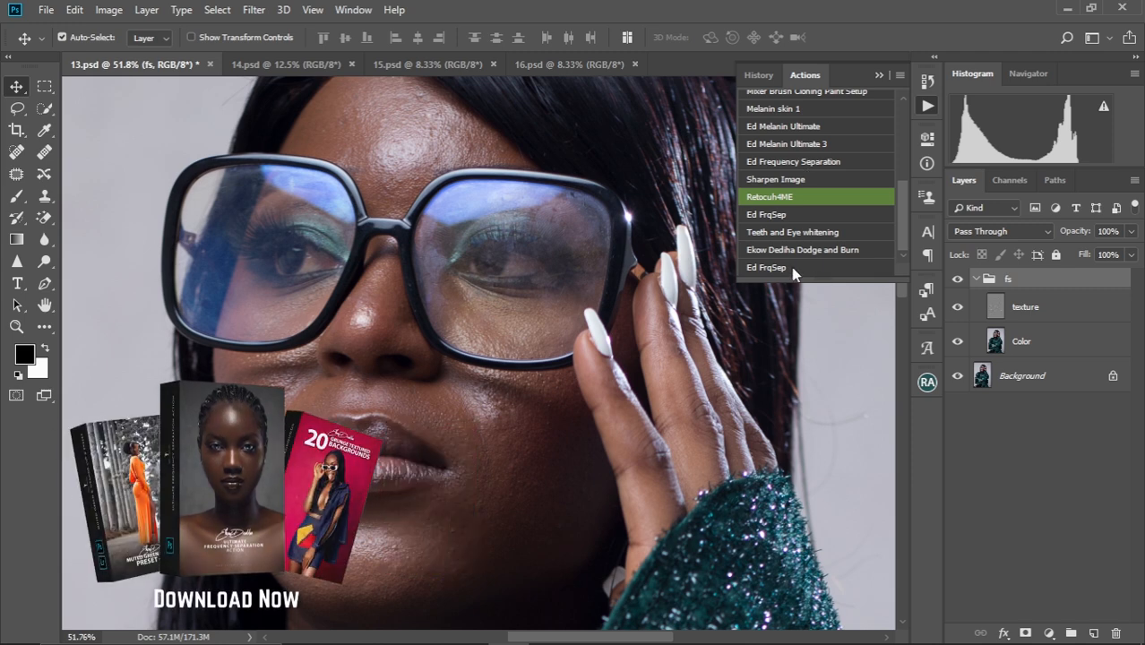
{"action": "left_click", "coordinate": [878, 78]}
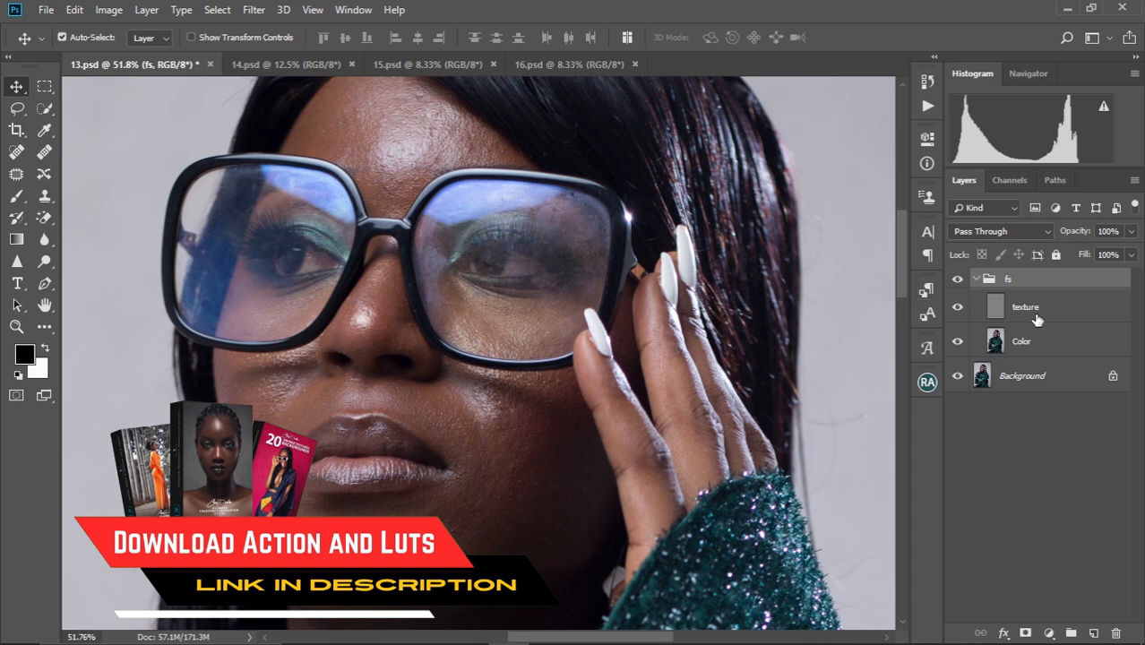
{"action": "left_click", "coordinate": [1028, 344]}
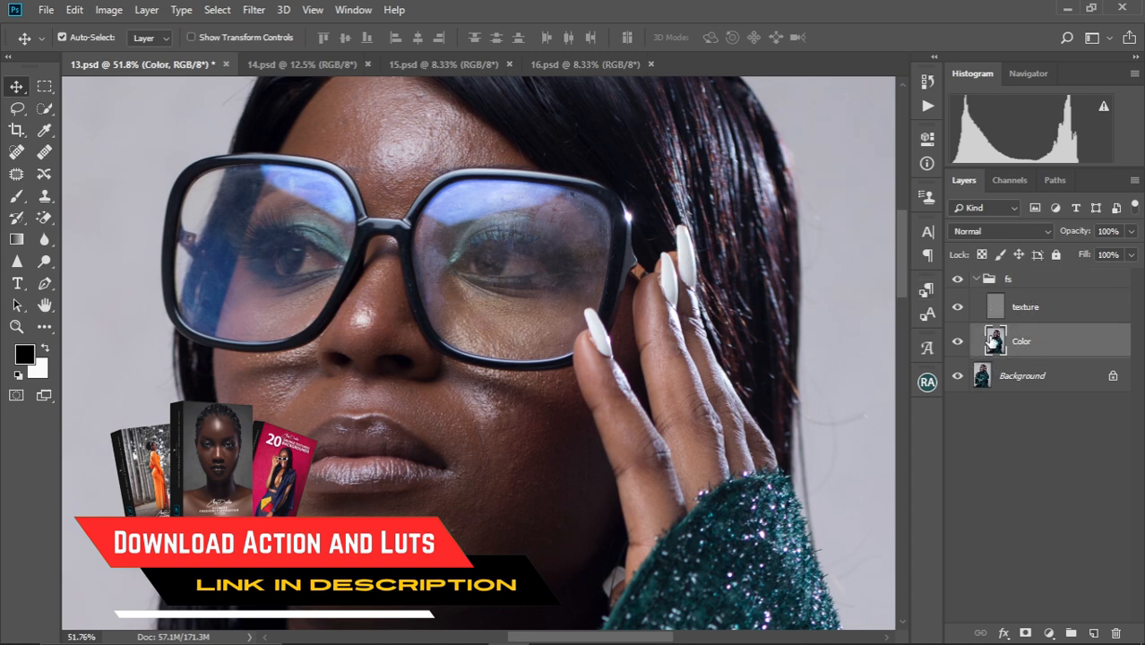
Activate the Mixer Brush on the Color layer and use the Soft Round brush at 300 px with 0% hardness
{"action": "scroll", "coordinate": [479, 322], "scroll_direction": "down", "scroll_amount": 2}
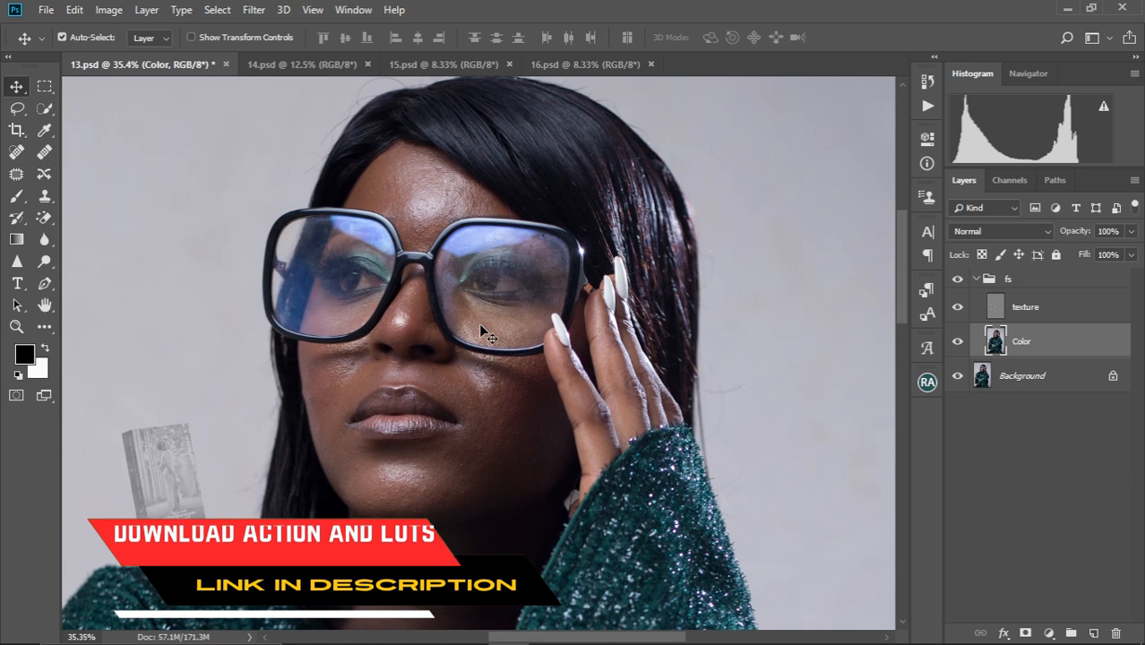
{"action": "left_click", "coordinate": [46, 324]}
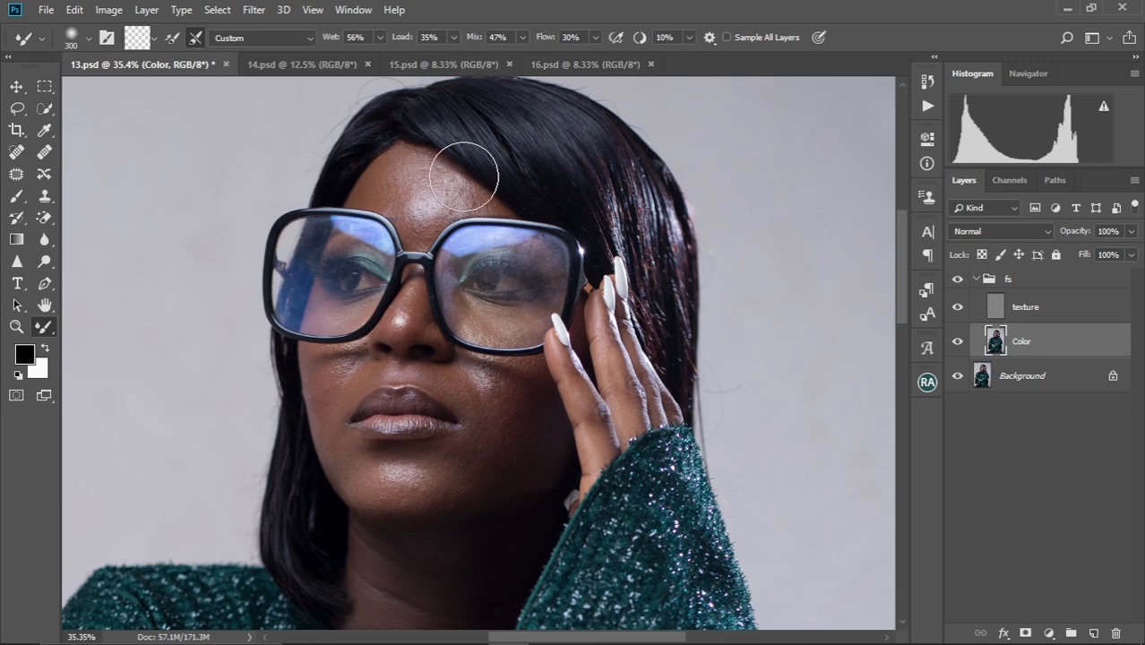
{"action": "scroll", "coordinate": [459, 281], "scroll_direction": "up", "scroll_amount": 2}
{"action": "scroll", "coordinate": [455, 286], "scroll_direction": "down", "scroll_amount": 1}
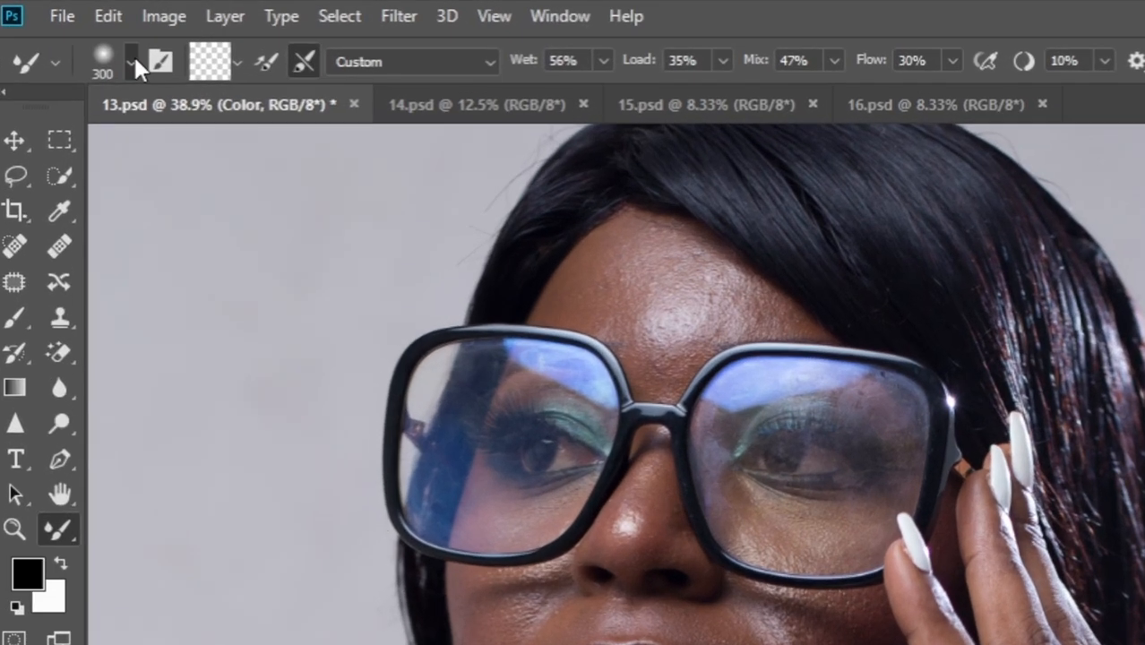
{"action": "left_click", "coordinate": [88, 38]}
{"action": "left_click", "coordinate": [155, 402]}
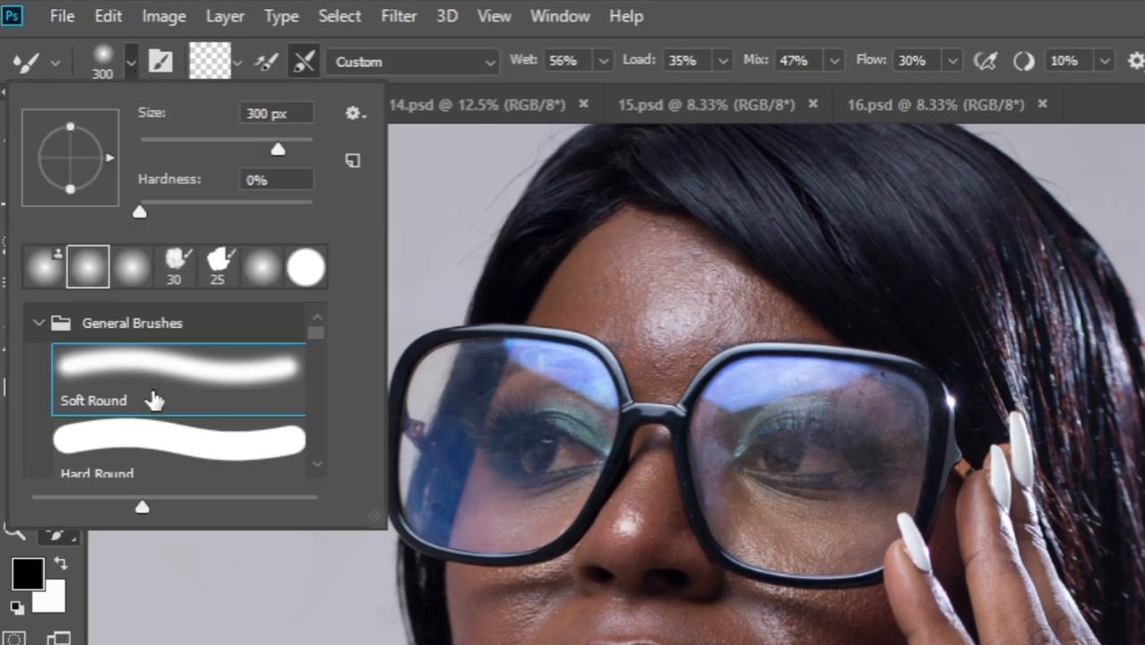
{"action": "left_click", "coordinate": [132, 62]}
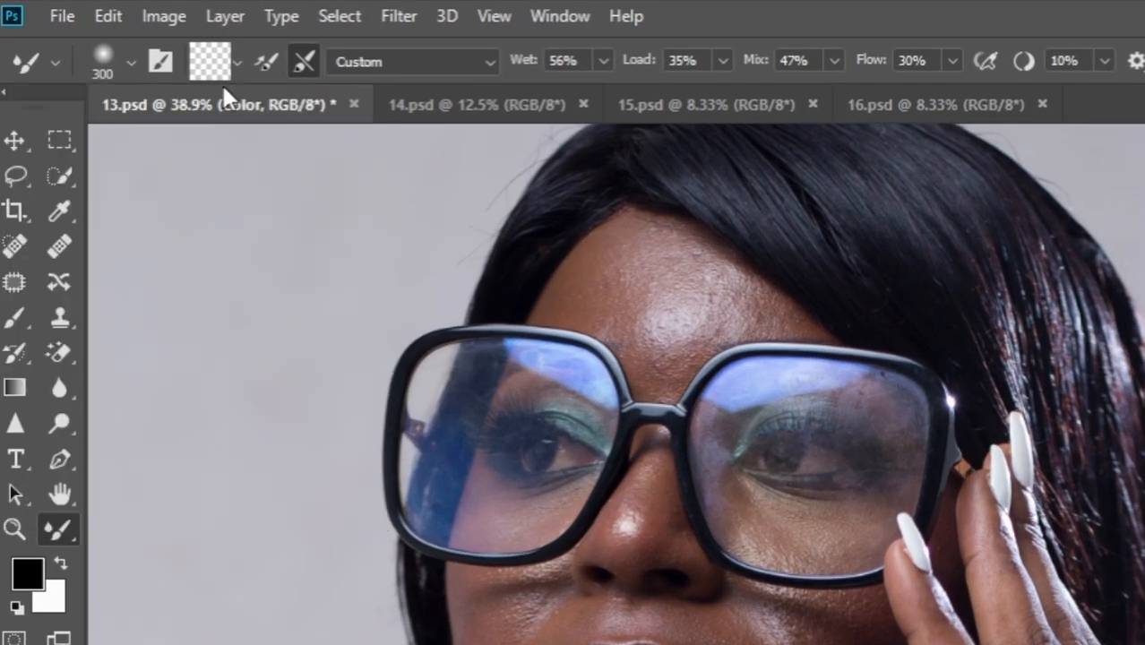
Clean the mixer brush, leave loading after each stroke off and keep the Custom blending preset
{"action": "left_click", "coordinate": [236, 60]}
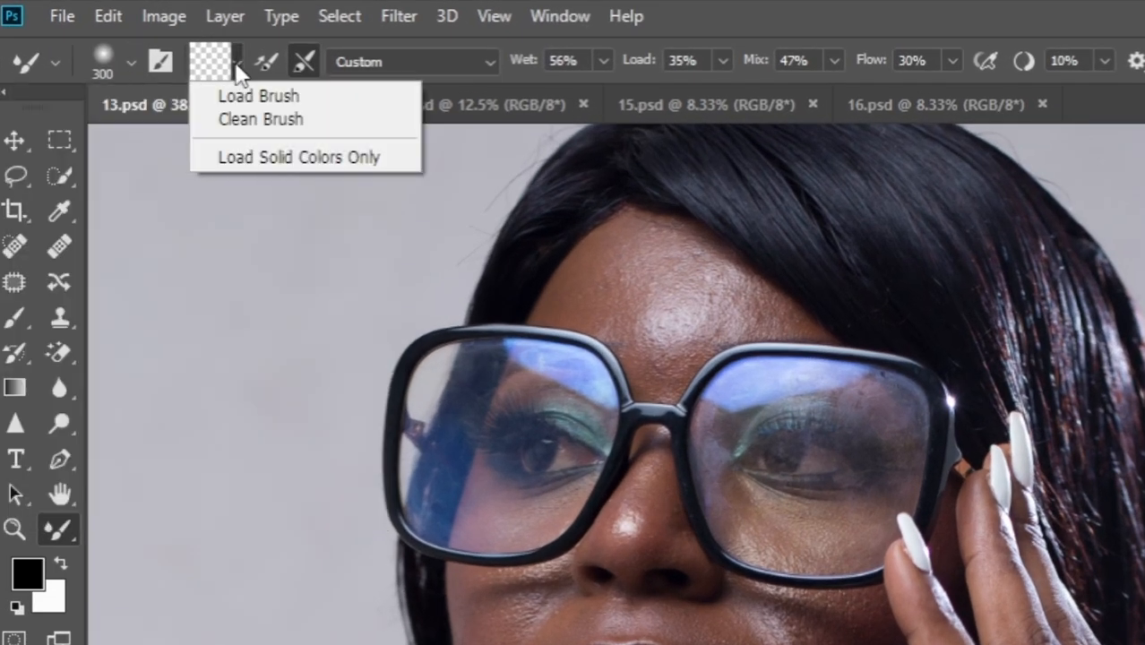
{"action": "left_click", "coordinate": [267, 124]}
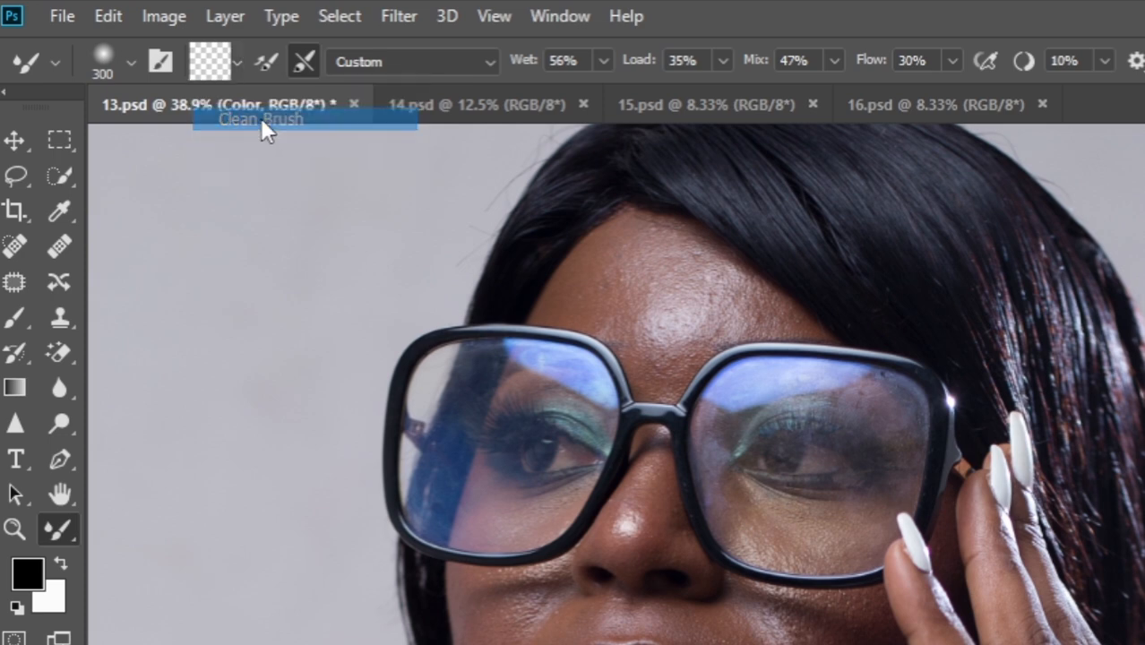
{"action": "left_click", "coordinate": [266, 56]}
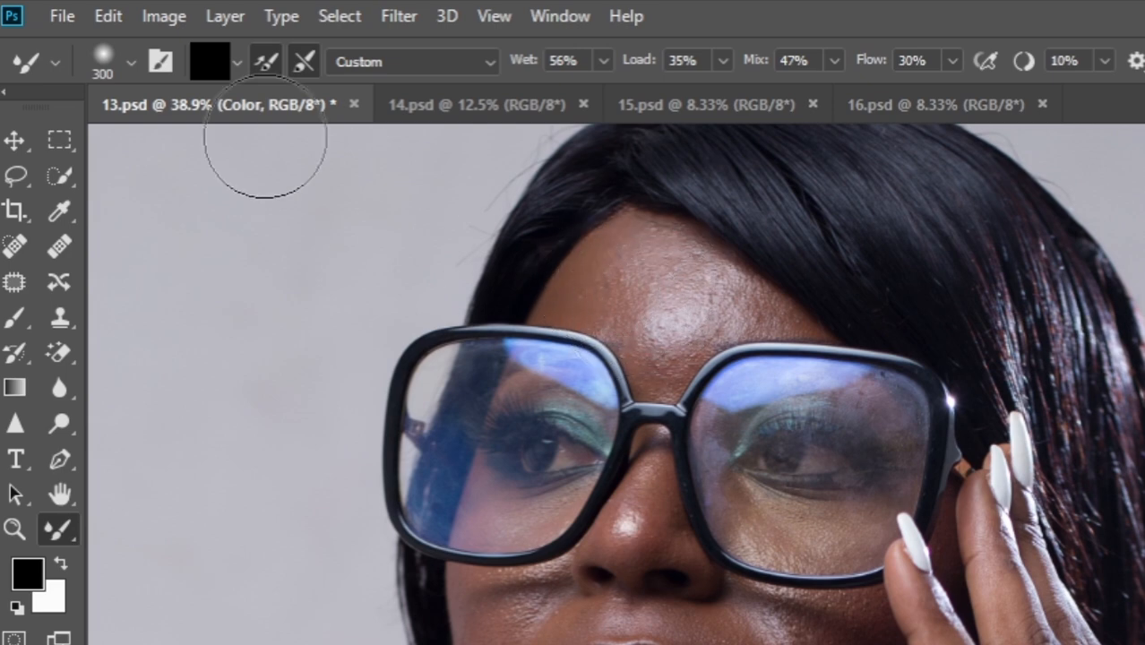
{"action": "left_click", "coordinate": [263, 61]}
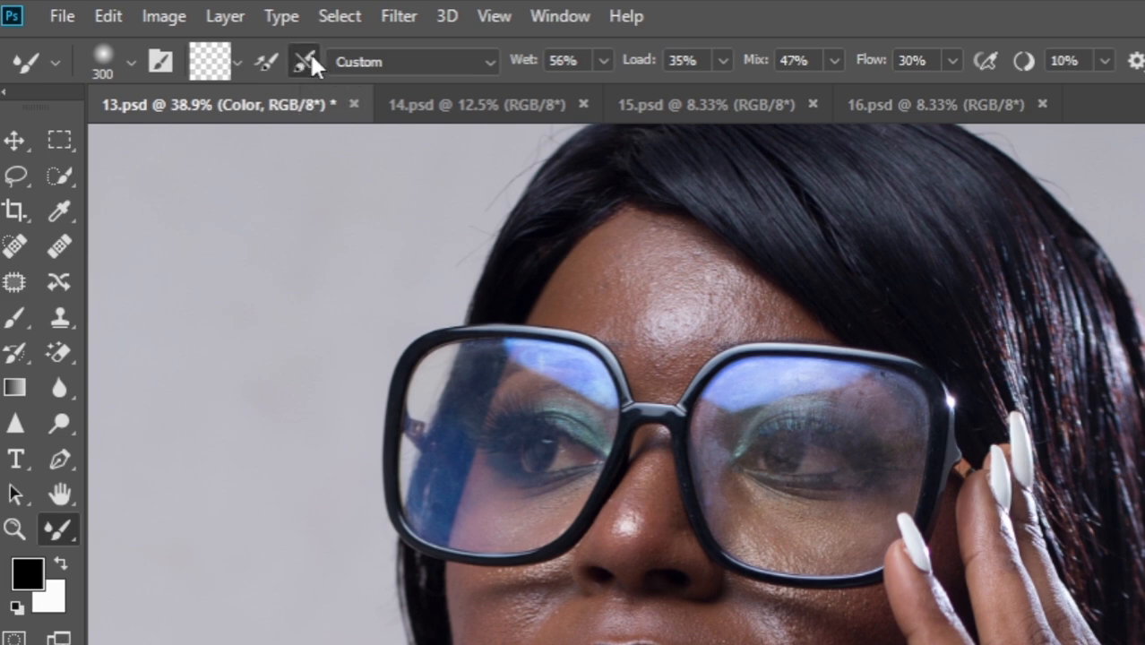
{"action": "left_click", "coordinate": [472, 61]}
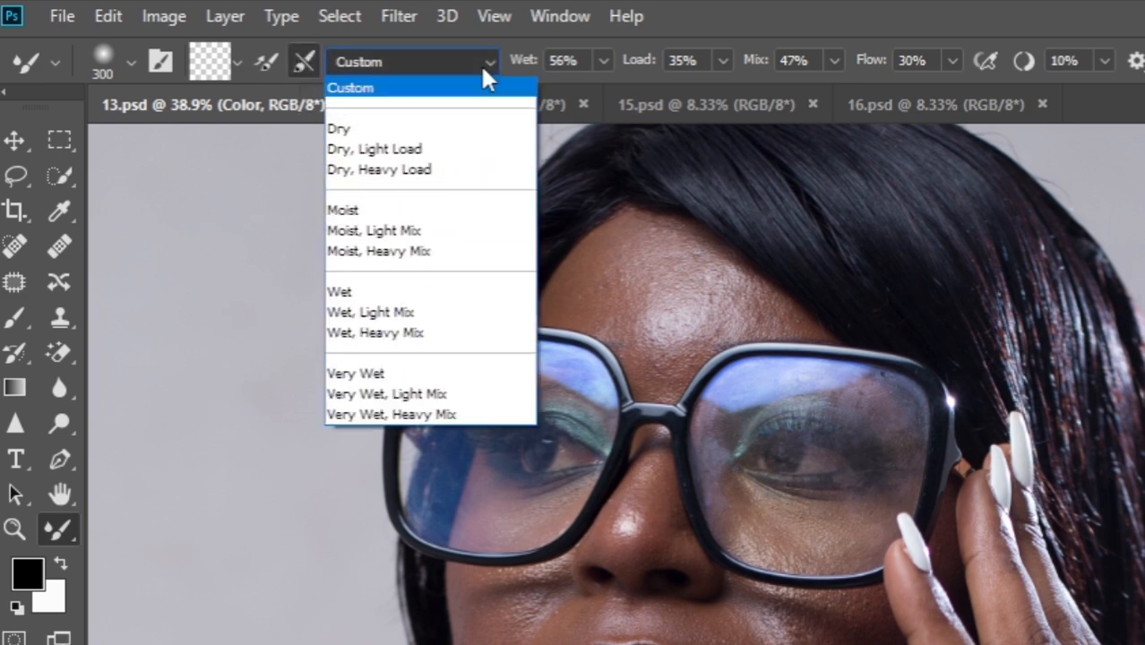
{"action": "left_click", "coordinate": [413, 79]}
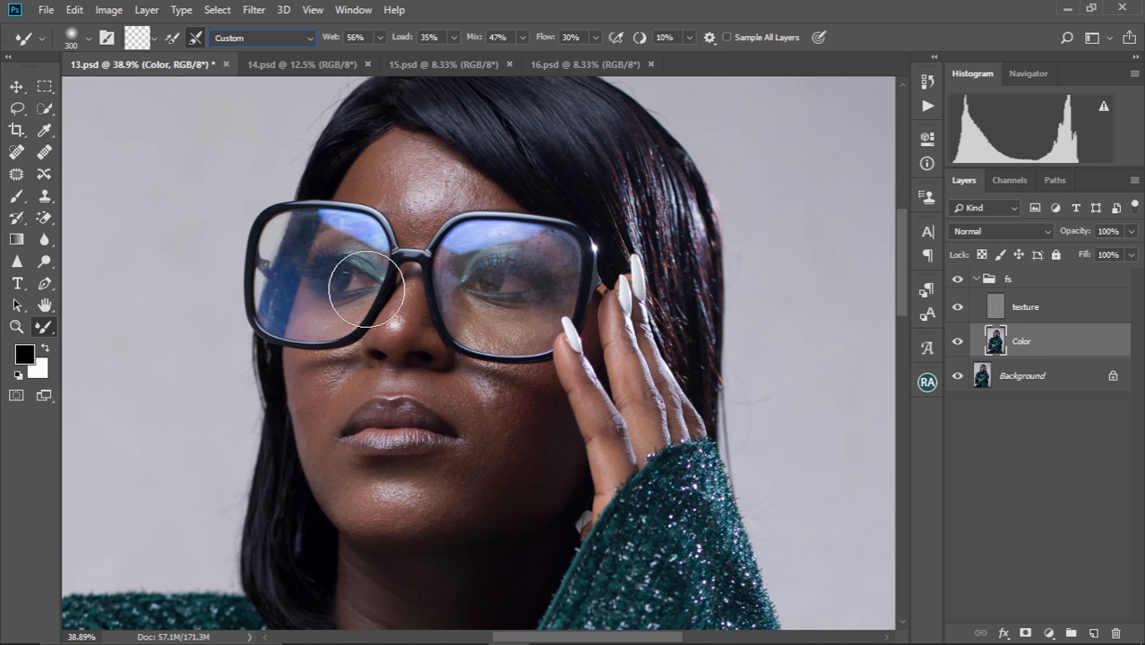
On the Color layer, blend the cheek skin between the mouth and the raised hand, reducing the Mixer Brush to 175 px
{"action": "key", "text": "alt+bracketright"}
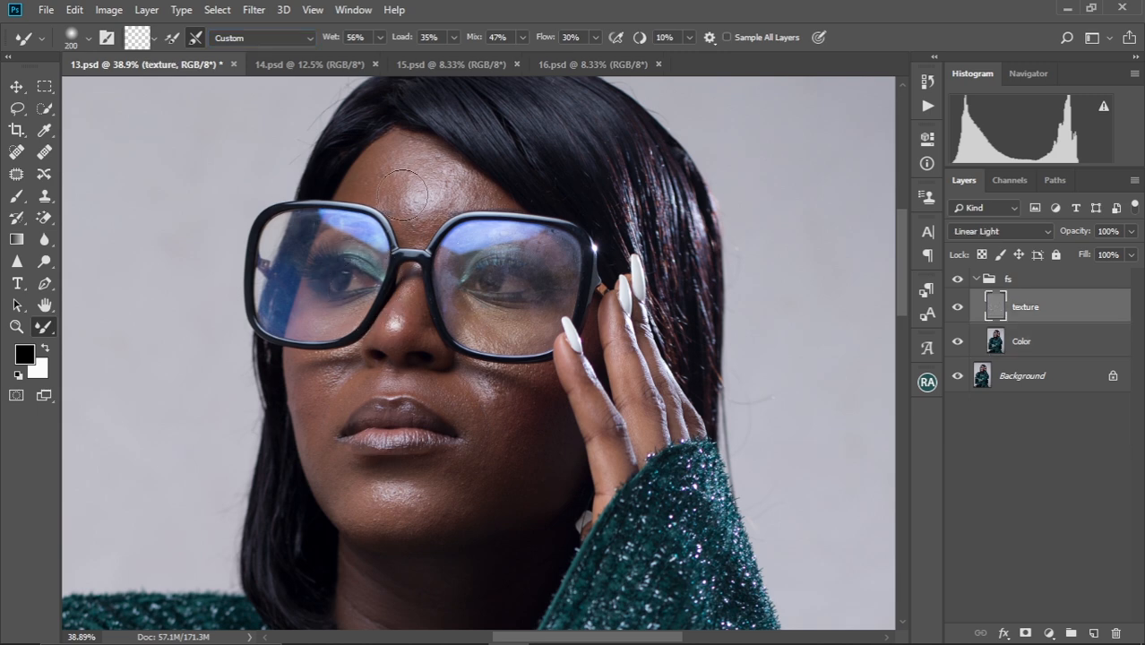
{"action": "key", "text": "bracketleft"}
{"action": "left_click", "coordinate": [1022, 343]}
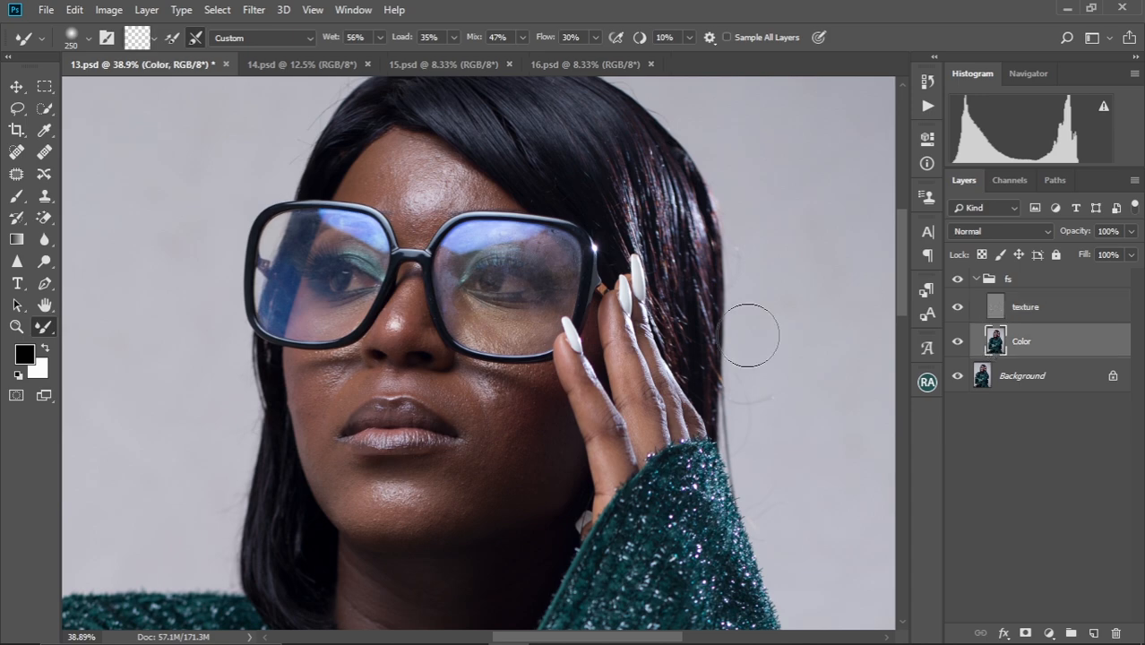
{"action": "scroll", "coordinate": [421, 392], "scroll_direction": "up", "scroll_amount": 6}
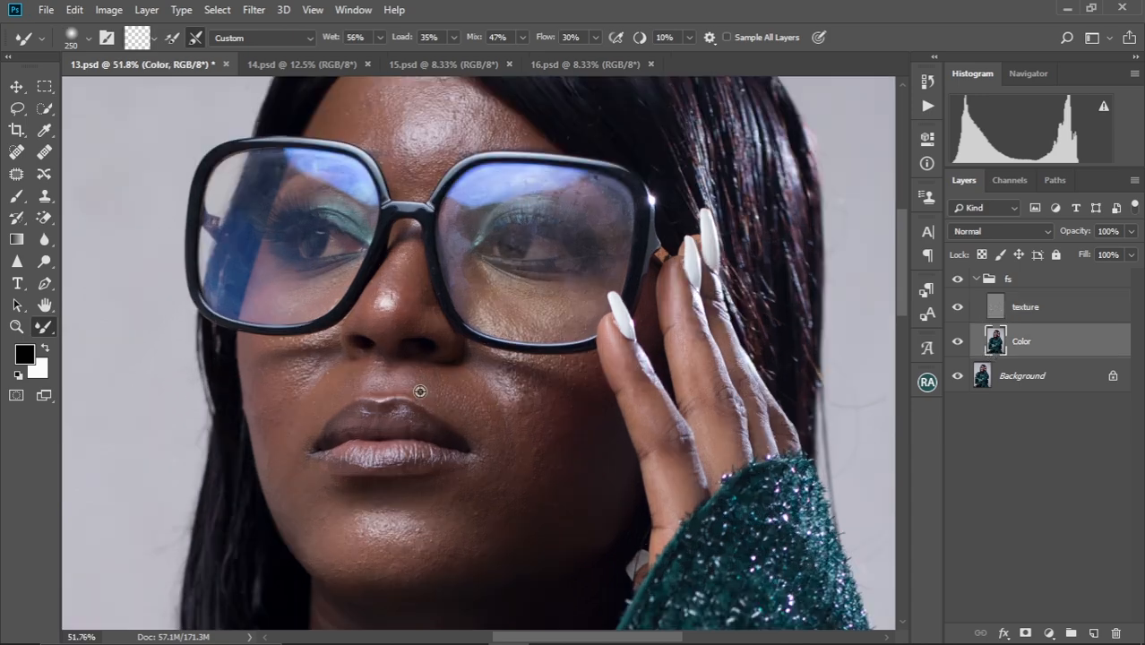
{"action": "scroll", "coordinate": [422, 392], "scroll_direction": "down", "scroll_amount": 2}
{"action": "left_click_drag", "start_coordinate": [491, 420], "coordinate": [484, 355]}
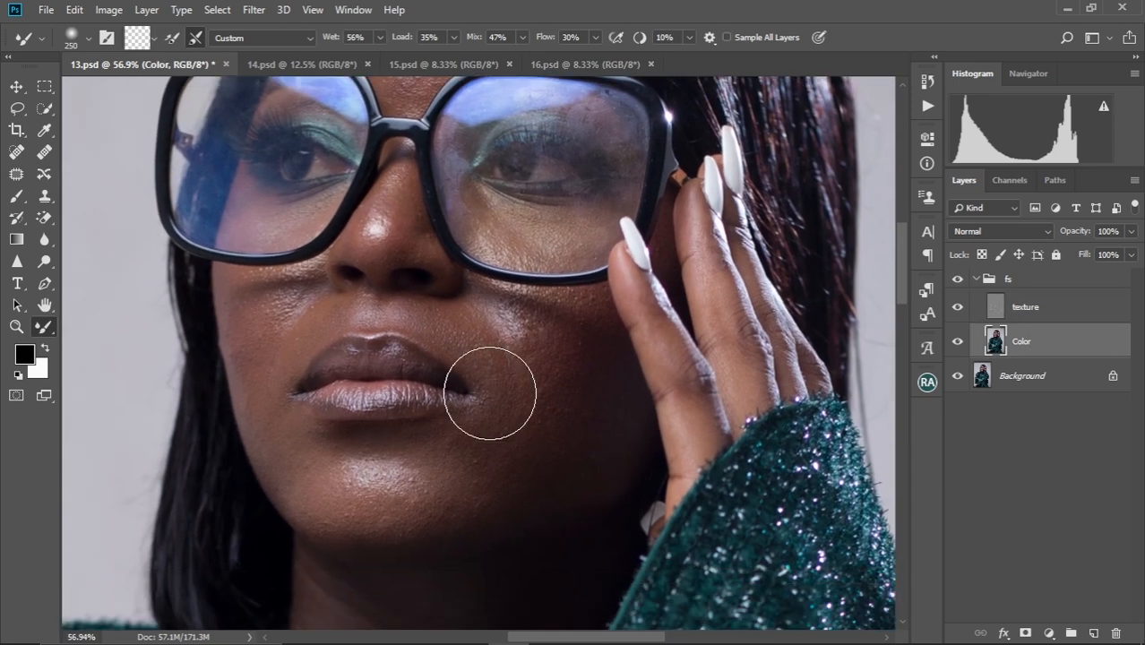
{"action": "key", "text": "bracketleft"}
{"action": "key", "text": "bracketleft"}
{"action": "key", "text": "bracketleft"}
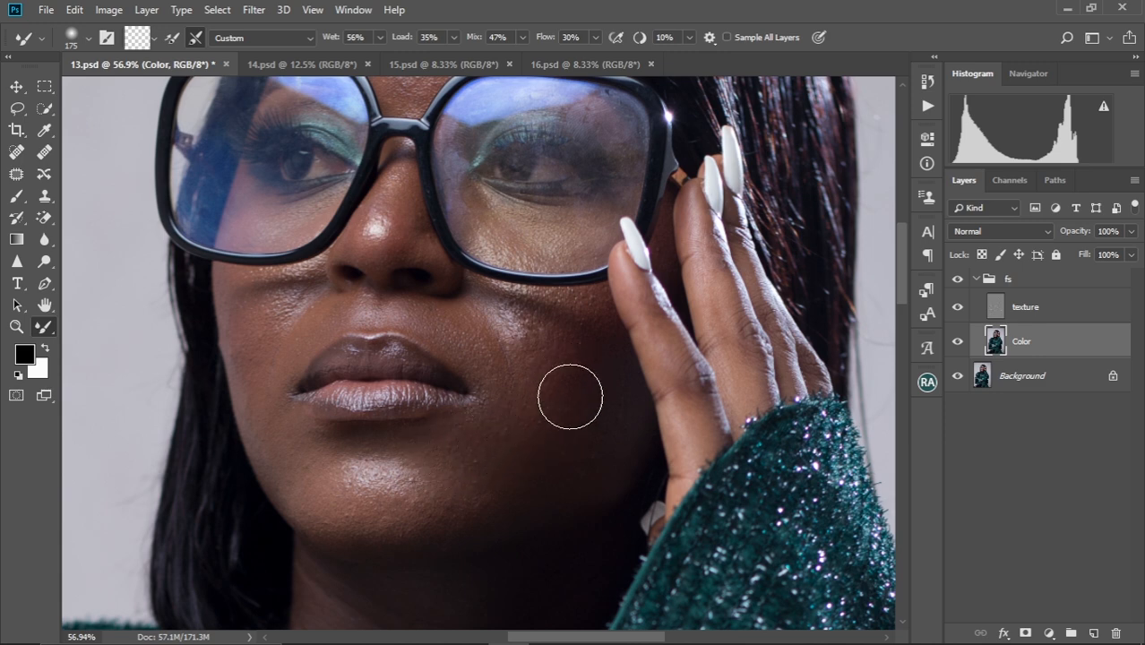
Blend the shiny highlight on the hand-side cheek just below the glasses with a 90 px brush
{"action": "key", "text": "bracketleft"}
{"action": "key", "text": "bracketleft"}
{"action": "key", "text": "bracketleft"}
{"action": "key", "text": "bracketleft"}
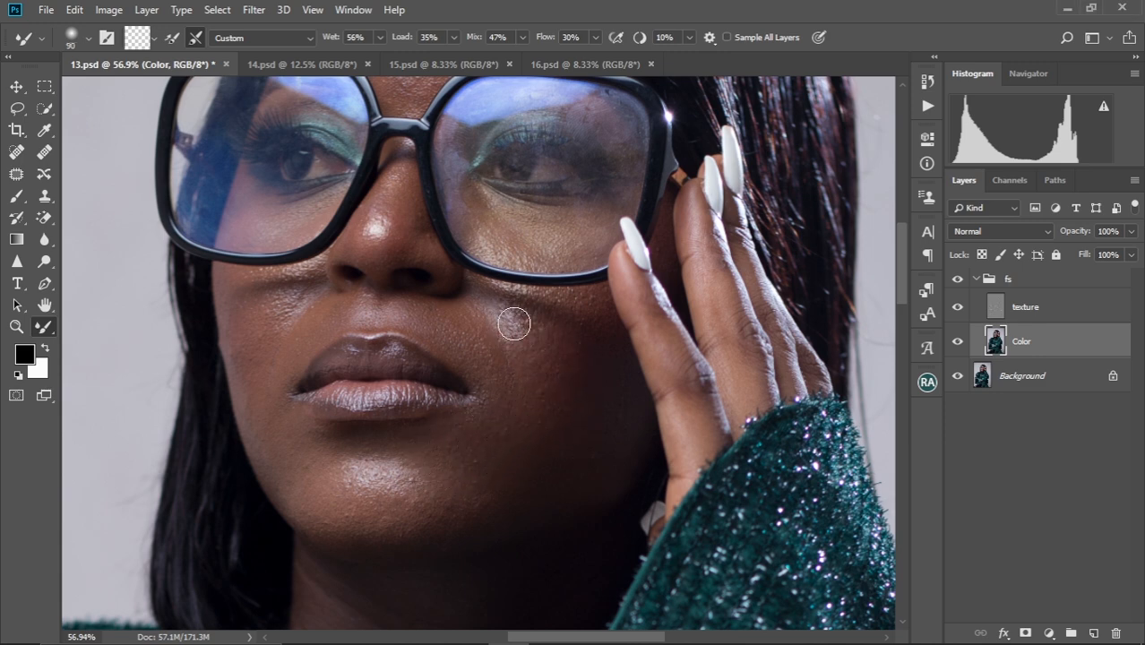
{"action": "left_click_drag", "start_coordinate": [524, 311], "coordinate": [527, 320]}
Soften the transition around the hand-side cheek highlight with the brush enlarged to 125 px
{"action": "key", "text": "bracketright"}
{"action": "key", "text": "bracketright"}
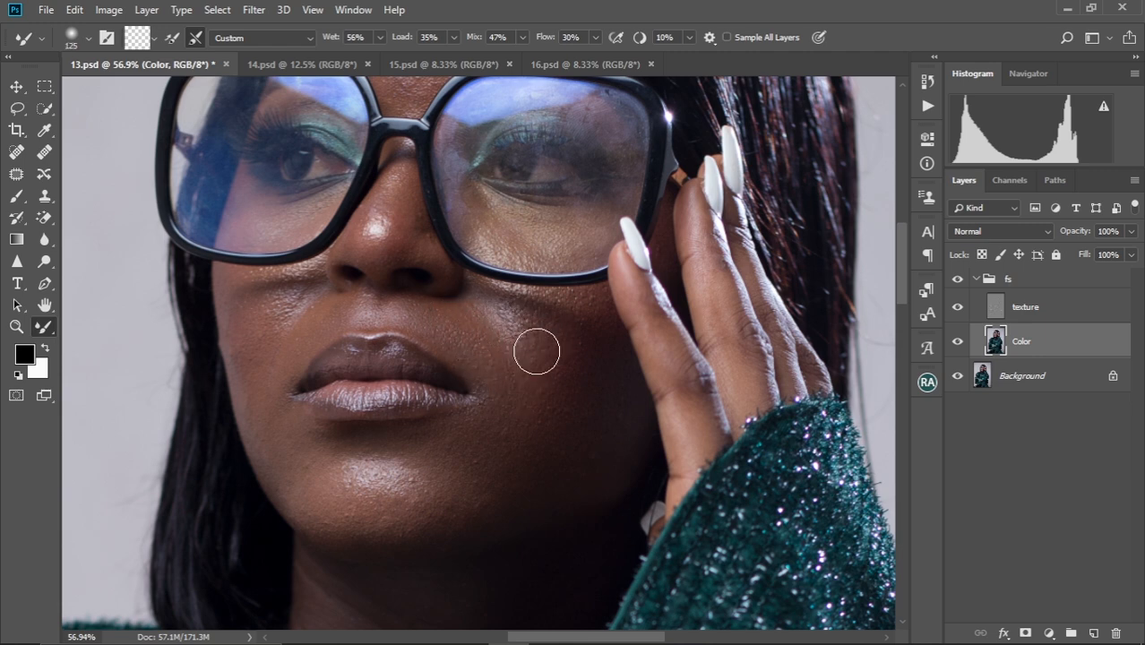
{"action": "left_click_drag", "start_coordinate": [515, 319], "coordinate": [518, 319]}
{"action": "key", "text": "bracketleft"}
{"action": "key", "text": "bracketleft"}
{"action": "key", "text": "bracketright"}
{"action": "key", "text": "bracketright"}
{"action": "key", "text": "bracketright"}
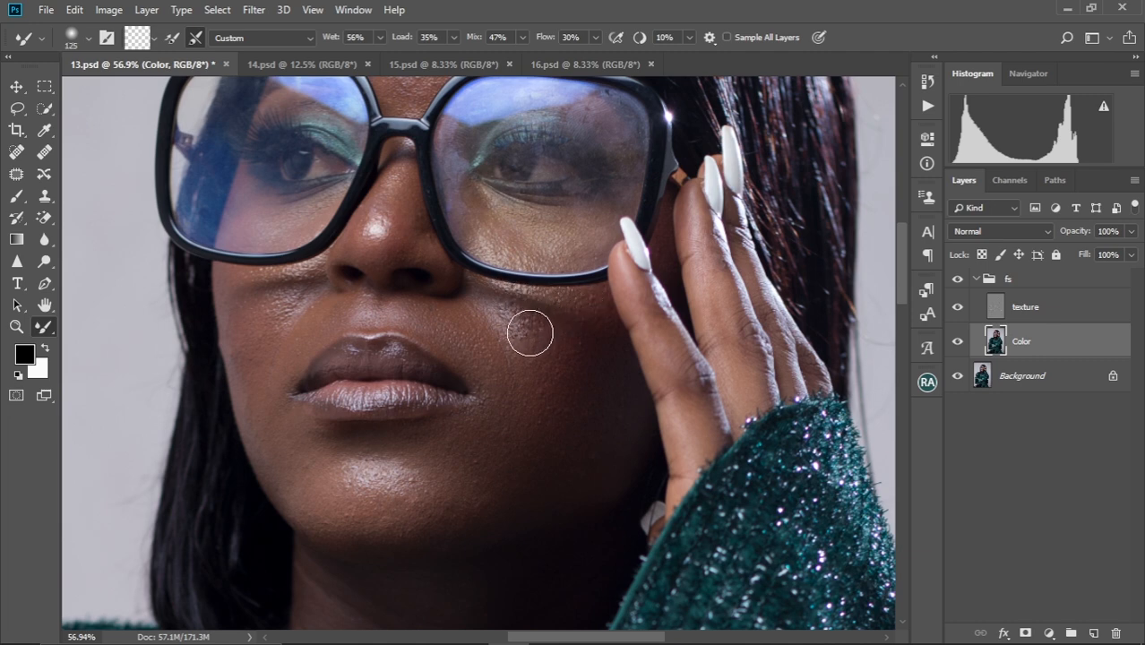
Even out the skin from above the upper lip to the hand-side cheek, varying the brush between 90 and 175 px
{"action": "key", "text": "bracketleft"}
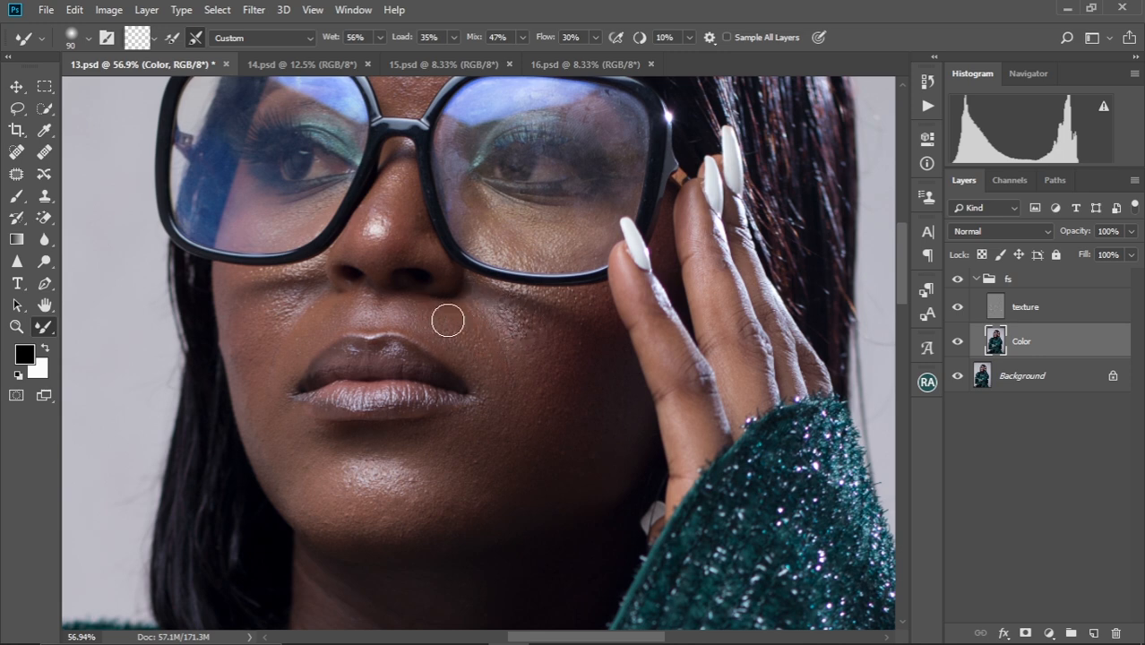
{"action": "key", "text": "bracketright"}
{"action": "key", "text": "bracketright"}
{"action": "key", "text": "bracketright"}
{"action": "key", "text": "bracketright"}
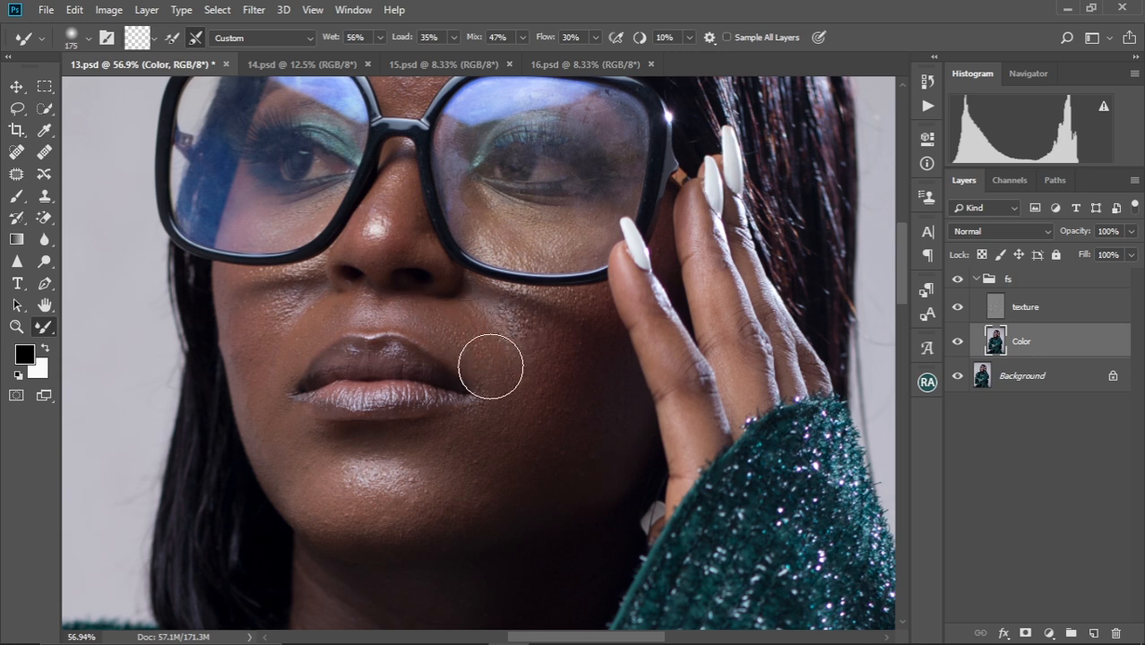
{"action": "key", "text": "bracketleft"}
{"action": "key", "text": "bracketleft"}
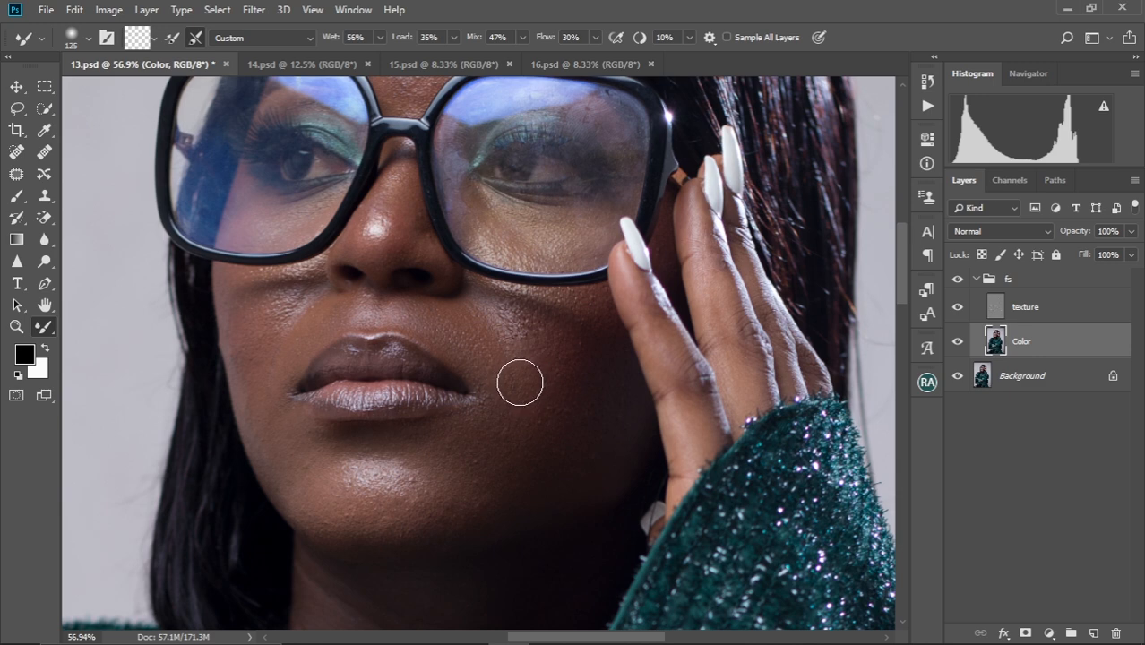
Refine the cheek highlight with an 80 px brush and blend the cheek area below it at 175 px
{"action": "key", "text": "bracketleft"}
{"action": "key", "text": "bracketleft"}
{"action": "key", "text": "bracketleft"}
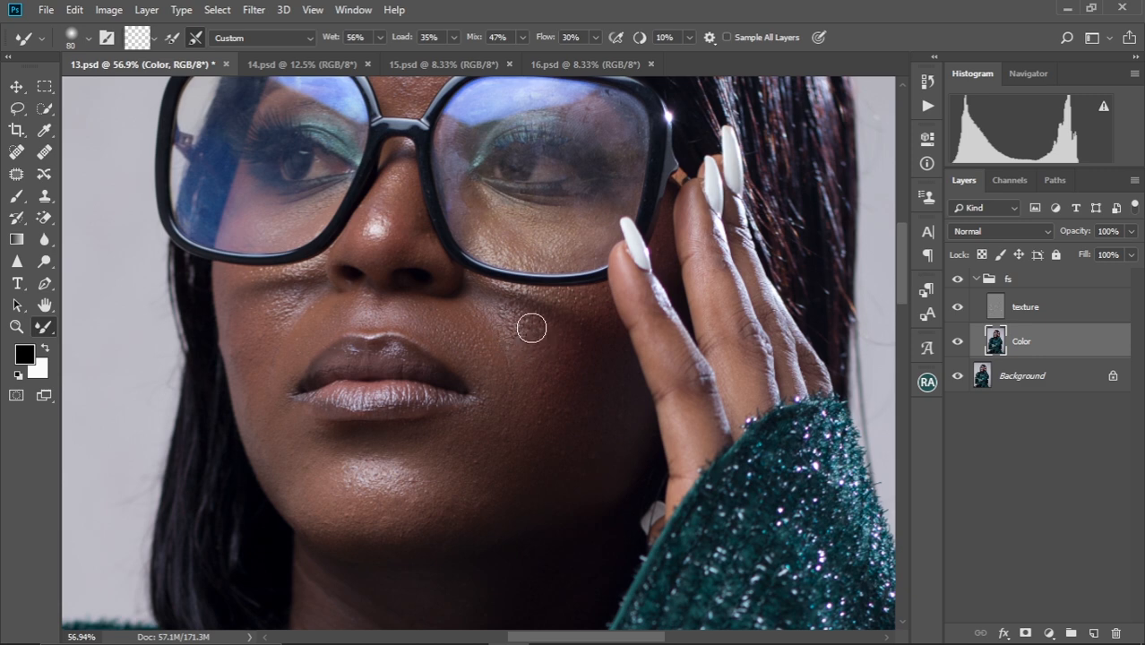
{"action": "key", "text": "bracketright"}
{"action": "key", "text": "bracketright"}
{"action": "key", "text": "bracketright"}
{"action": "key", "text": "bracketright"}
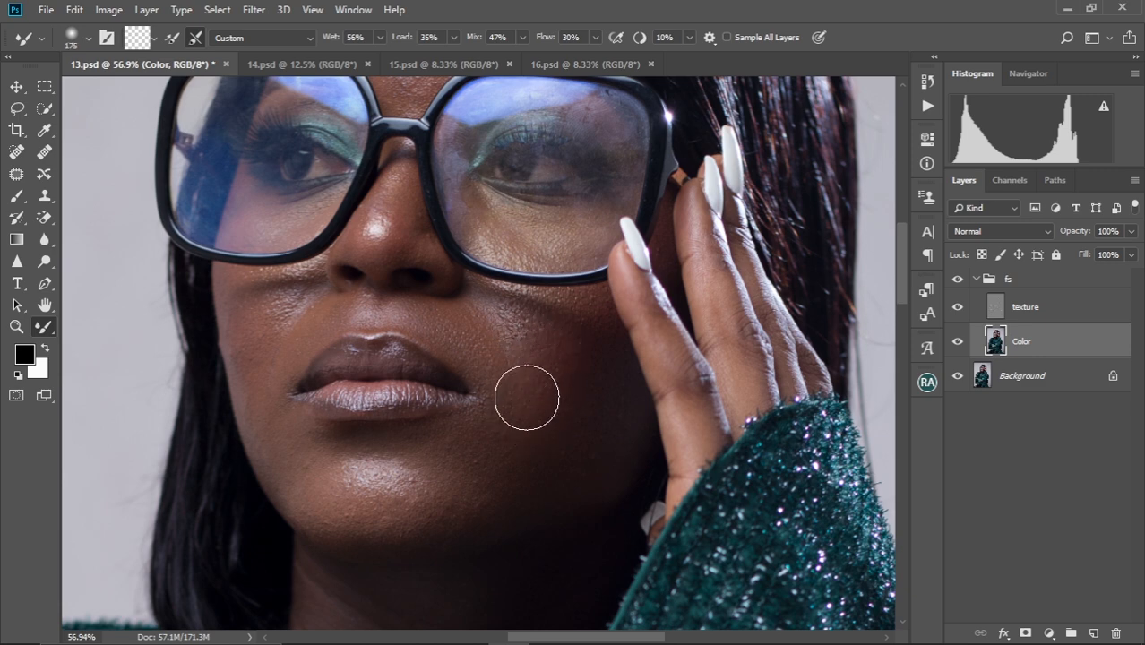
Blend the skin at the hand-side mouth corner with an 80 px brush and the lower cheek at 150 px
{"action": "key", "text": "bracketleft"}
{"action": "key", "text": "bracketleft"}
{"action": "key", "text": "bracketleft"}
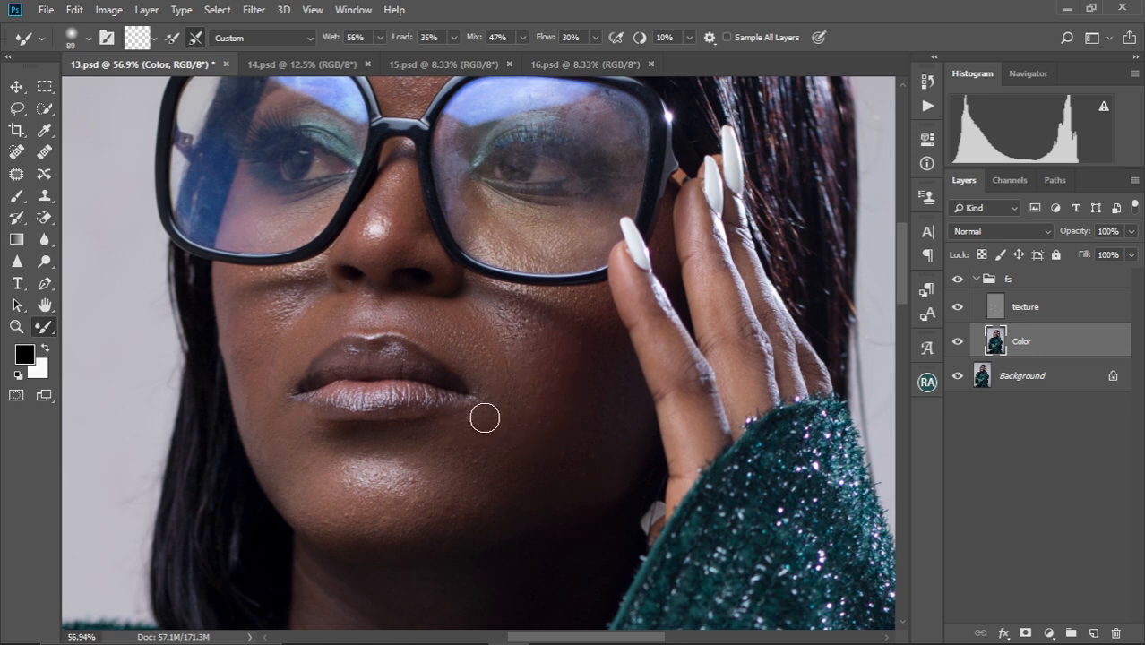
{"action": "key", "text": "bracketright"}
{"action": "key", "text": "bracketright"}
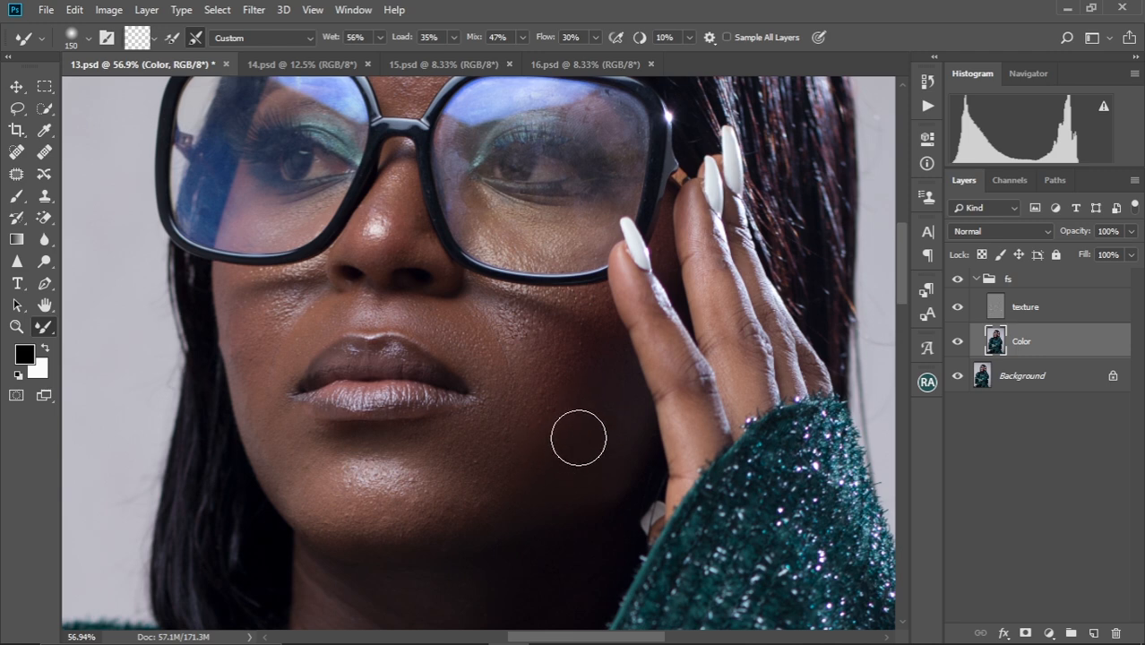
Smooth the chin highlight with a 125 px brush and the skin beside the mouth corner at 90 px
{"action": "key", "text": "bracketleft"}
{"action": "key", "text": "bracketleft"}
{"action": "key", "text": "bracketleft"}
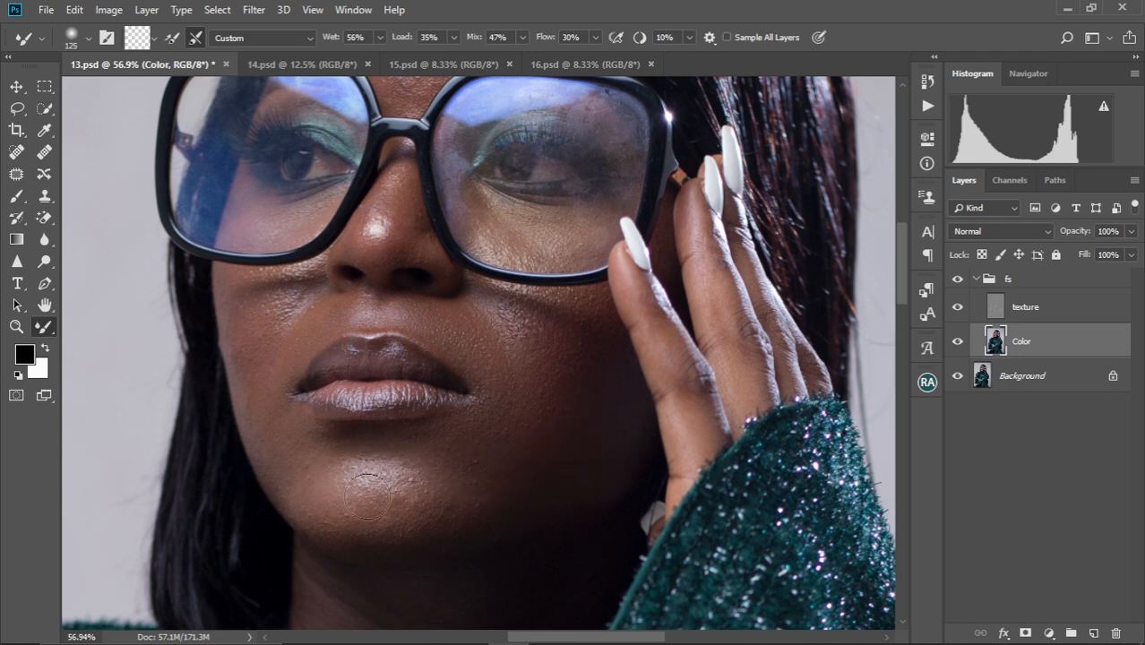
{"action": "key", "text": "bracketleft"}
{"action": "key", "text": "bracketleft"}
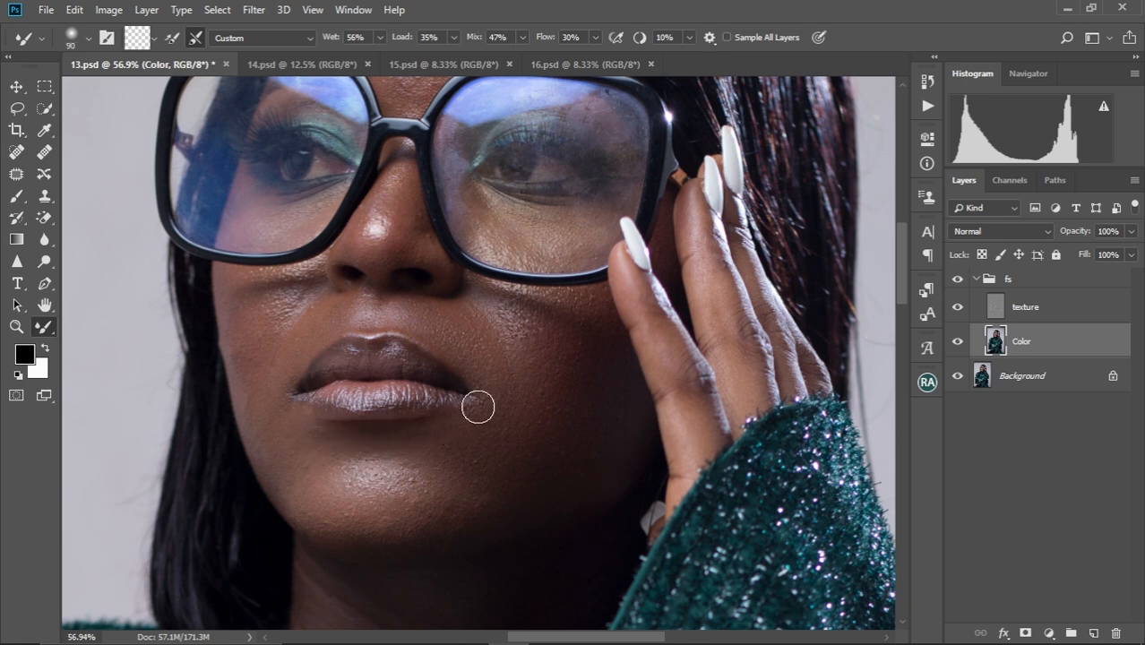
Compare the face with the fs group hidden and shown, and blend the chin and jawline with 90 to 125 px brushes
{"action": "left_click", "coordinate": [958, 282]}
{"action": "left_click", "coordinate": [958, 280]}
{"action": "key", "text": "bracketright"}
{"action": "key", "text": "bracketright"}
{"action": "key", "text": "bracketright"}
{"action": "key", "text": "bracketleft"}
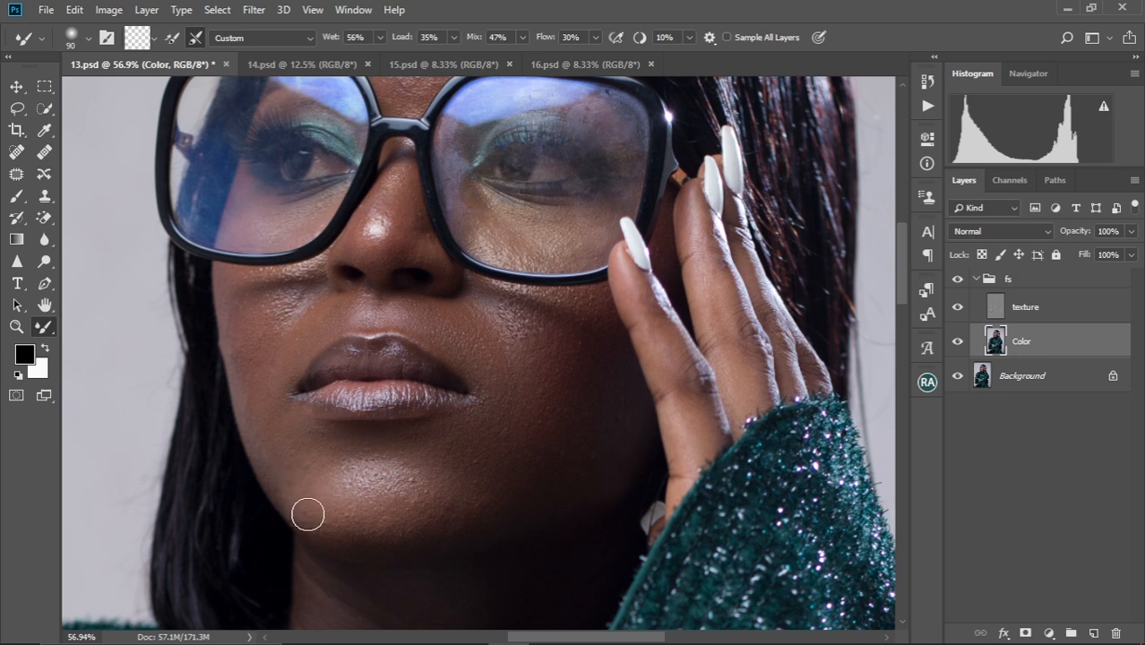
{"action": "mouse_move", "coordinate": [350, 525]}
{"action": "left_mouse_down"}
{"action": "mouse_move", "coordinate": [437, 505]}
{"action": "mouse_move", "coordinate": [428, 516]}
{"action": "mouse_move", "coordinate": [332, 525]}
{"action": "mouse_move", "coordinate": [405, 519]}
{"action": "mouse_move", "coordinate": [417, 499]}
{"action": "mouse_move", "coordinate": [372, 498]}
{"action": "mouse_move", "coordinate": [348, 481]}
{"action": "mouse_move", "coordinate": [333, 491]}
{"action": "mouse_move", "coordinate": [406, 467]}
{"action": "left_mouse_up"}
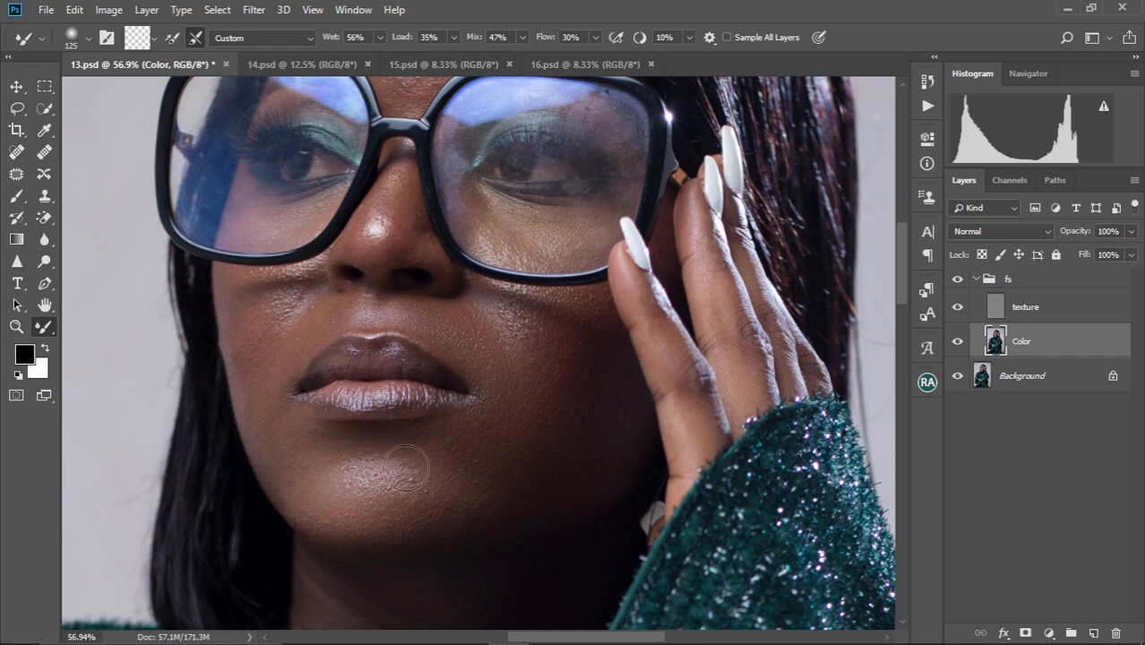
Blend the skin above the upper lip with a smaller brush, adjusting its size for the surrounding areas up to 125 px
{"action": "key", "text": "bracketleft"}
{"action": "key", "text": "bracketleft"}
{"action": "key", "text": "bracketleft"}
{"action": "key", "text": "bracketleft"}
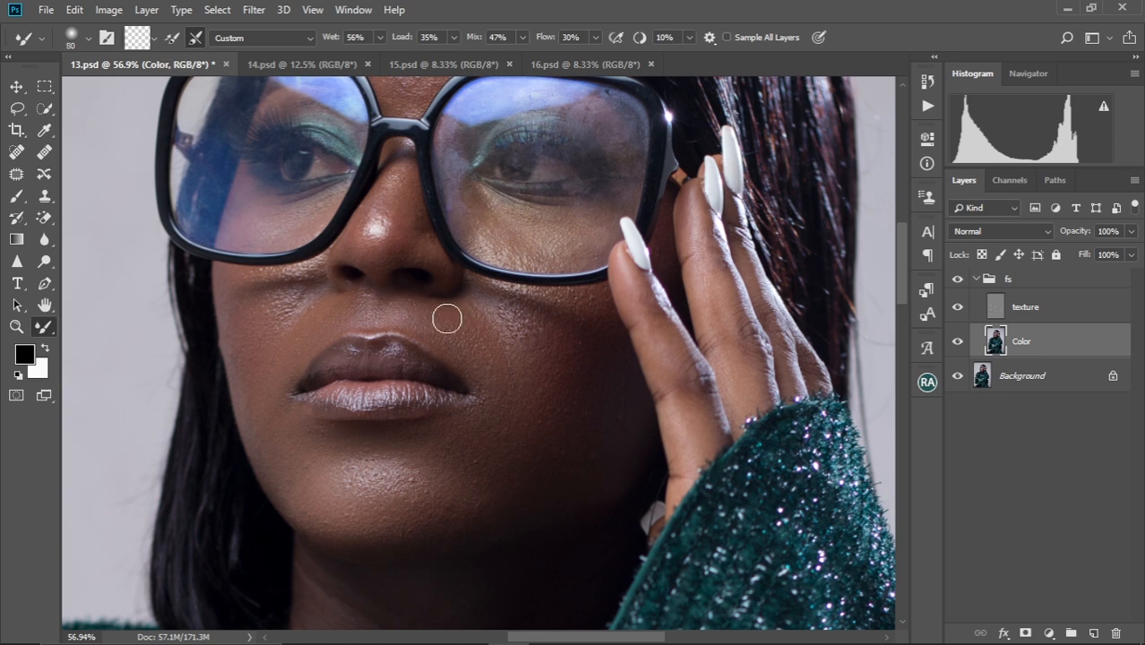
{"action": "key", "text": "bracketright"}
{"action": "key", "text": "bracketright"}
{"action": "key", "text": "bracketleft"}
{"action": "key", "text": "bracketleft"}
{"action": "key", "text": "bracketright"}
{"action": "key", "text": "bracketright"}
{"action": "key", "text": "bracketright"}
{"action": "key", "text": "bracketleft"}
Smooth the skin below the lower lip and on the chin with the Mixer Brush at 175 px
{"action": "left_click_drag", "start_coordinate": [416, 494], "coordinate": [425, 404]}
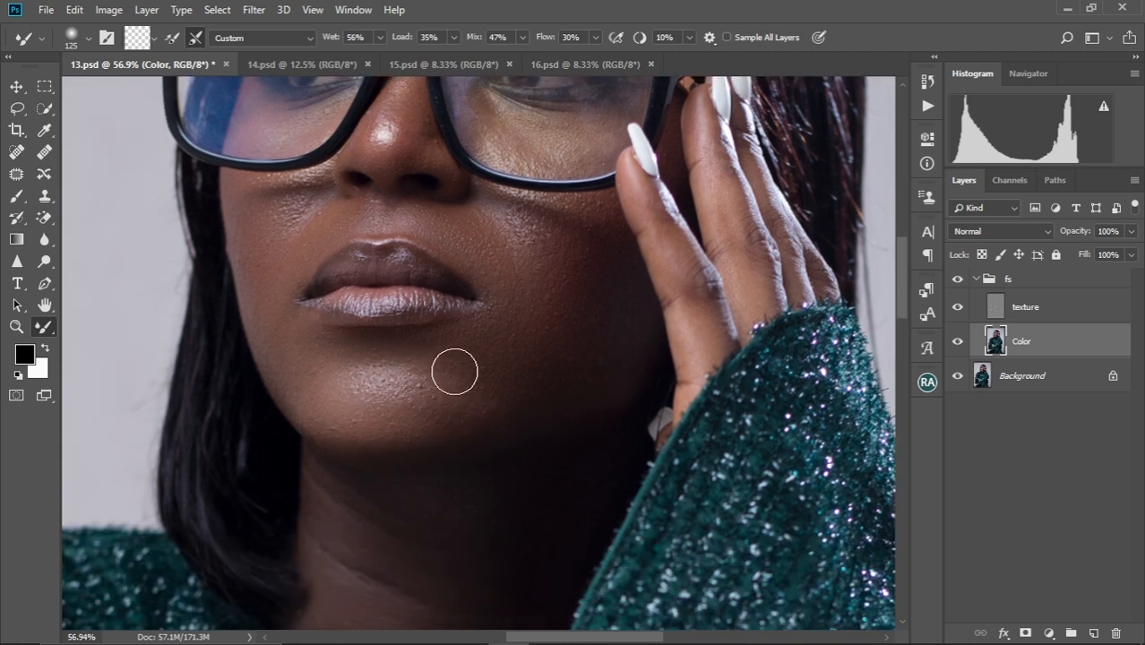
{"action": "key", "text": "bracketright"}
{"action": "key", "text": "bracketright"}
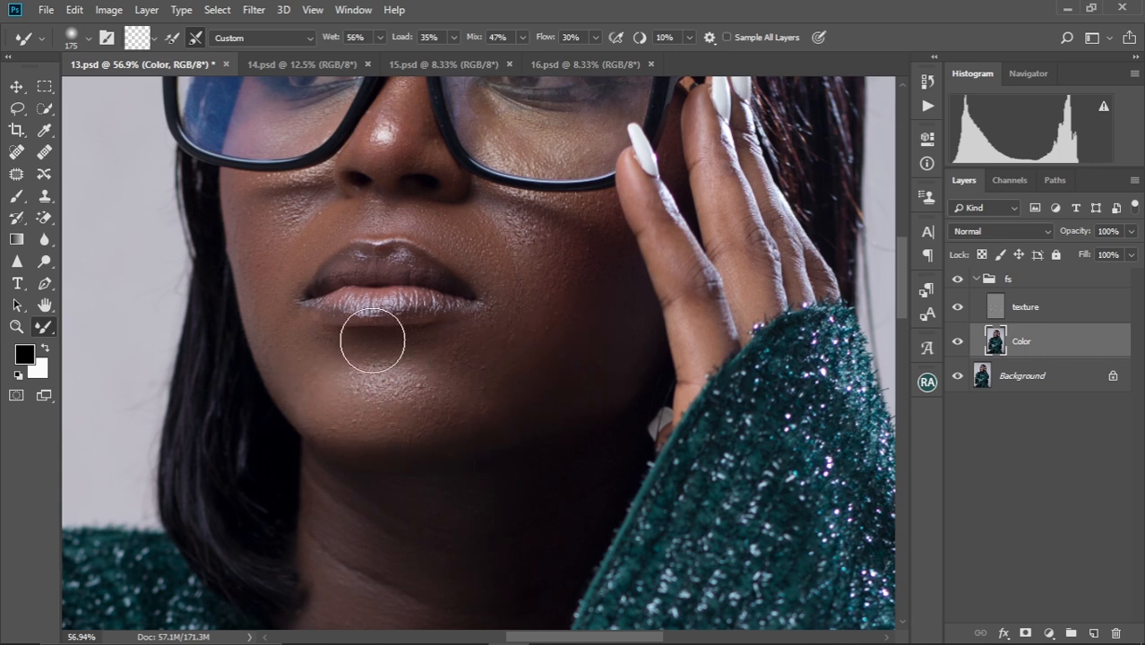
{"action": "mouse_move", "coordinate": [370, 333]}
{"action": "left_mouse_down"}
{"action": "mouse_move", "coordinate": [394, 412]}
{"action": "mouse_move", "coordinate": [382, 512]}
{"action": "left_mouse_up"}
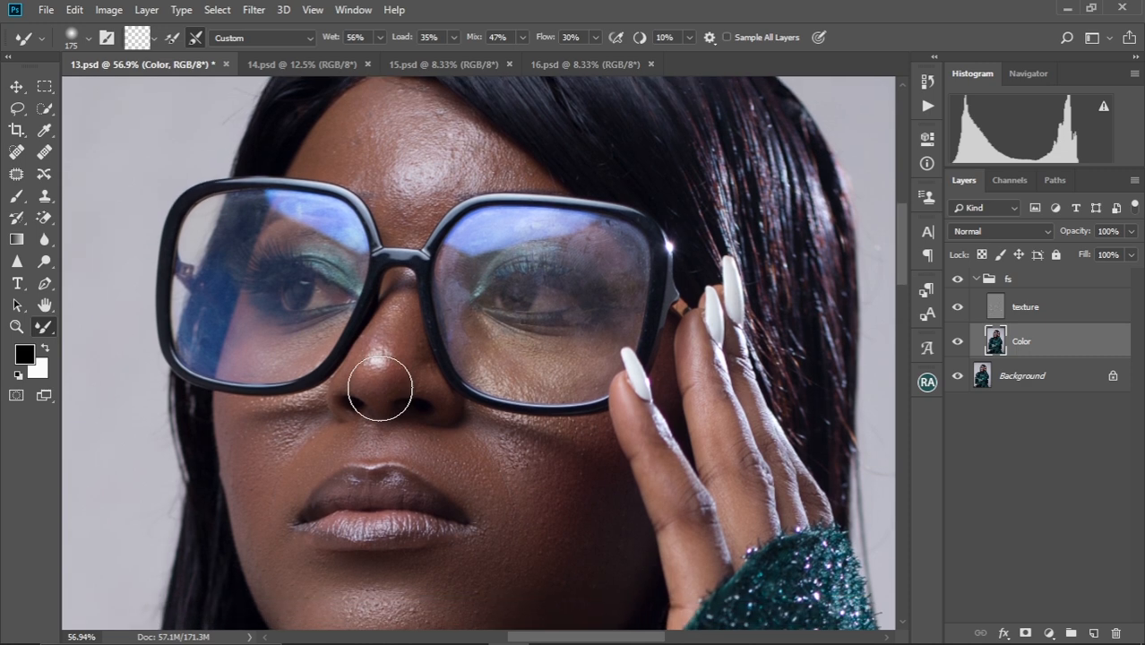
{"action": "scroll", "coordinate": [381, 388], "scroll_direction": "up", "scroll_amount": 2}
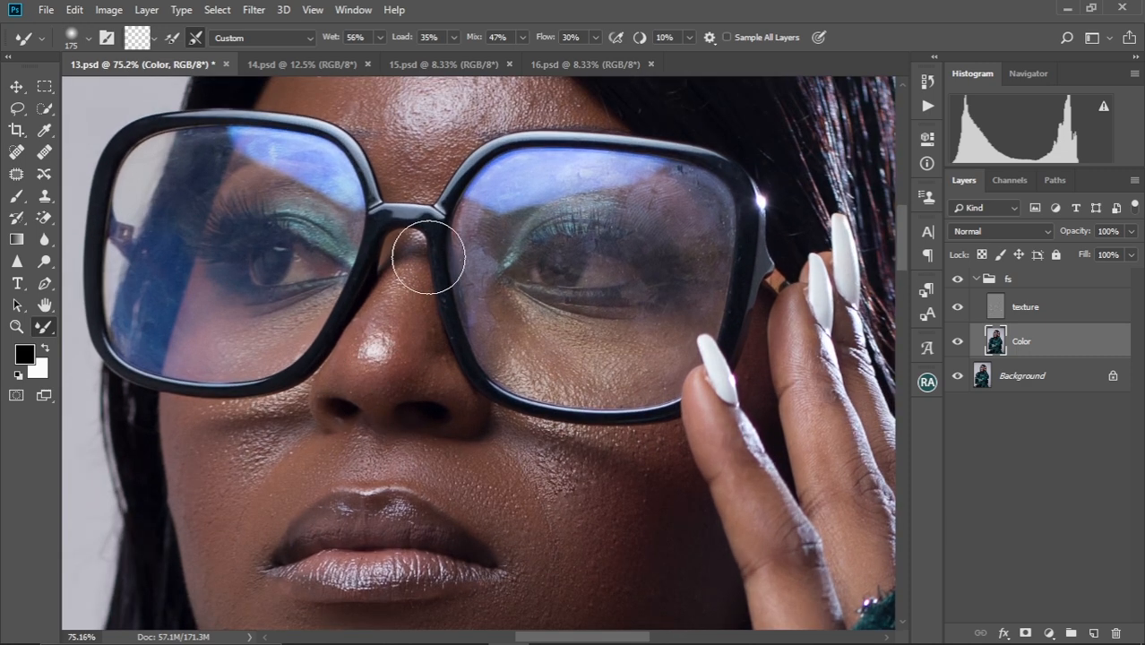
Smooth the highlights and skin along the nose with the Mixer Brush at about 60 px
{"action": "key", "text": "bracketleft"}
{"action": "key", "text": "bracketleft"}
{"action": "key", "text": "bracketleft"}
{"action": "key", "text": "bracketleft"}
{"action": "key", "text": "bracketleft"}
{"action": "key", "text": "bracketleft"}
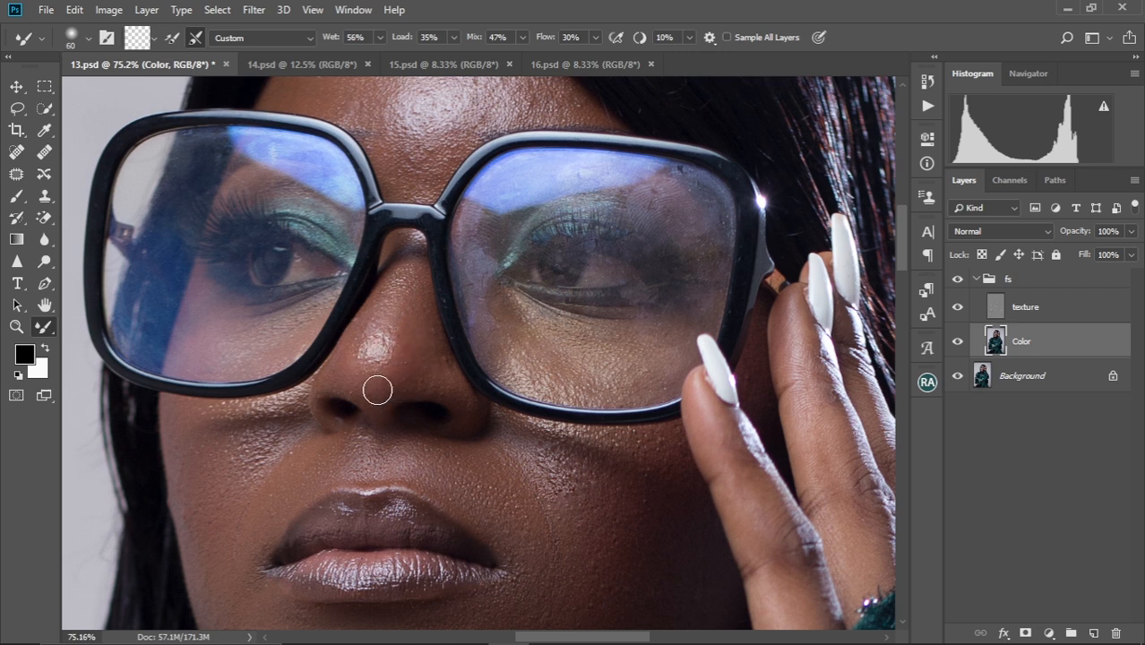
{"action": "key", "text": "bracketleft"}
{"action": "key", "text": "bracketleft"}
{"action": "key", "text": "bracketleft"}
{"action": "left_click_drag", "start_coordinate": [406, 248], "coordinate": [414, 353]}
Blend the skin around the eye behind the lens nearest the hand, starting with a 70 px brush
{"action": "scroll", "coordinate": [425, 352], "scroll_direction": "down", "scroll_amount": 5}
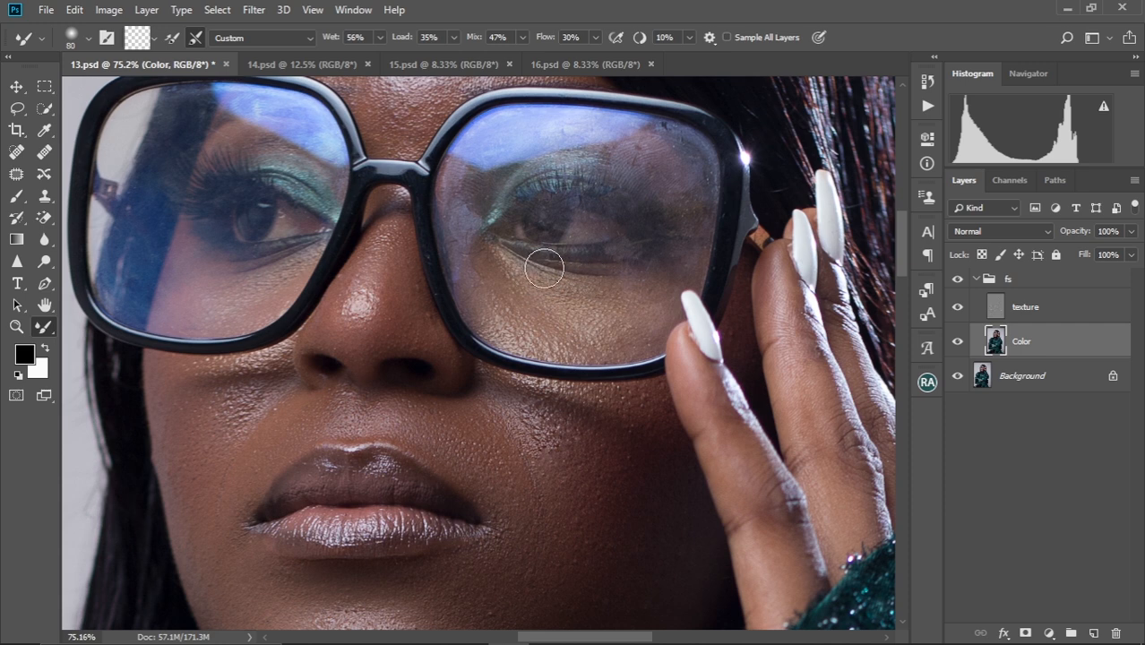
{"action": "key", "text": "bracketright"}
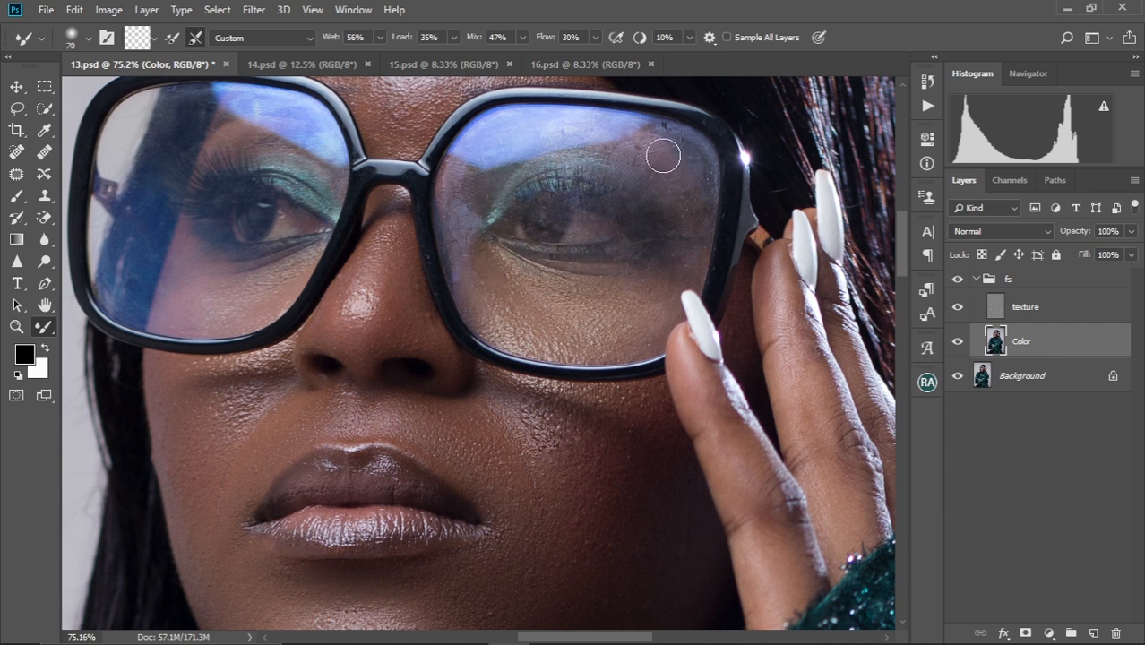
{"action": "key", "text": "bracketright"}
{"action": "key", "text": "bracketright"}
Smooth the bright highlight in the middle of the forehead with the Mixer Brush at about 100 px
{"action": "scroll", "coordinate": [438, 229], "scroll_direction": "up", "scroll_amount": 3}
{"action": "key", "text": "bracketright"}
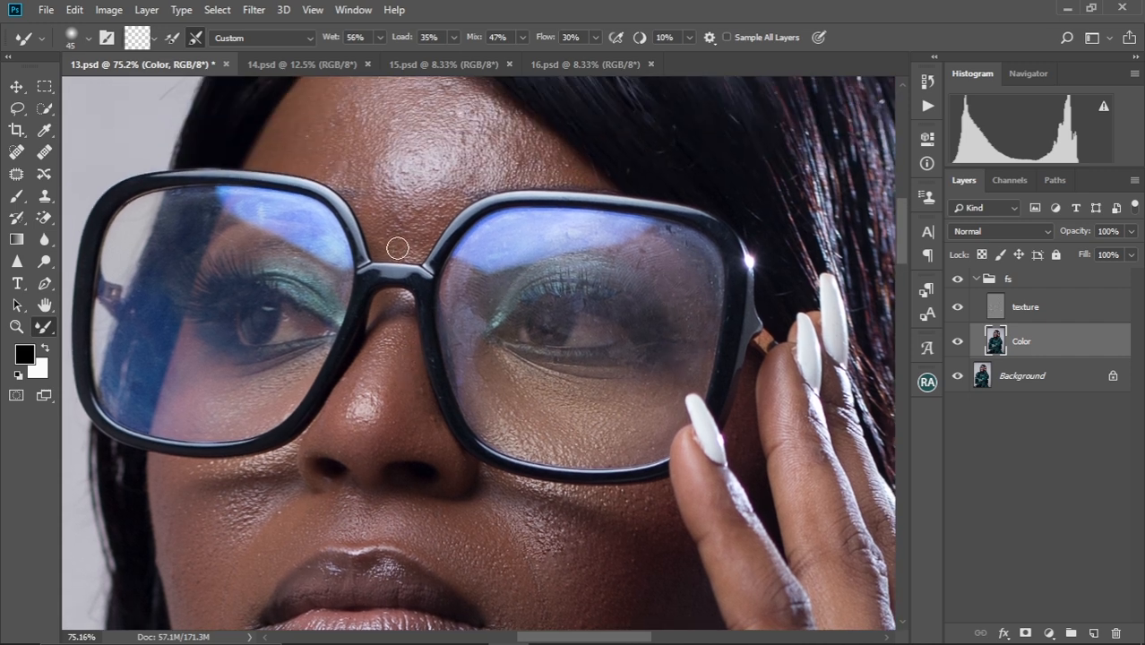
{"action": "scroll", "coordinate": [391, 248], "scroll_direction": "up", "scroll_amount": 3}
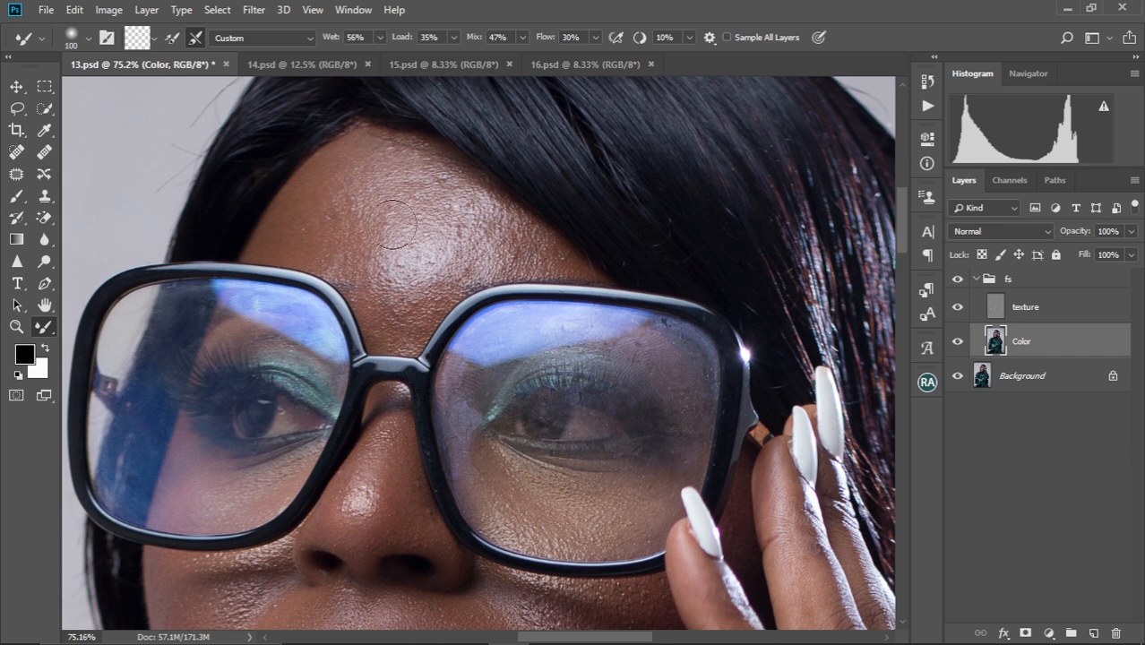
{"action": "mouse_move", "coordinate": [393, 224]}
{"action": "left_mouse_down"}
{"action": "mouse_move", "coordinate": [424, 230]}
{"action": "mouse_move", "coordinate": [425, 265]}
{"action": "left_mouse_up"}
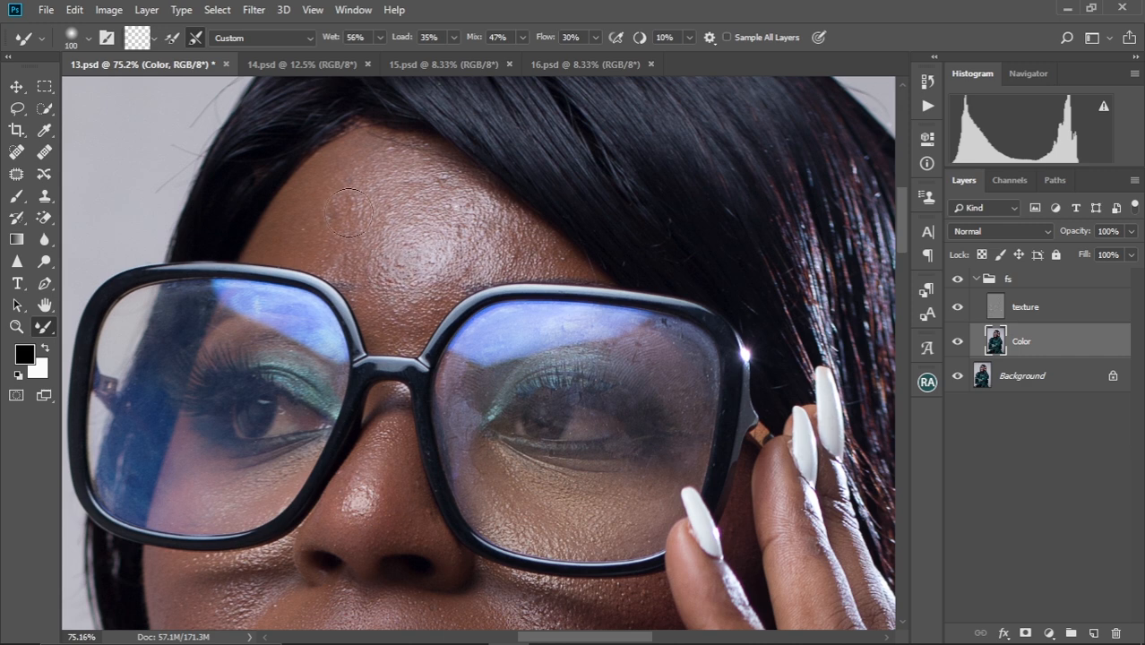
{"action": "key", "text": "bracketright"}
{"action": "mouse_move", "coordinate": [360, 169]}
{"action": "left_mouse_down"}
{"action": "mouse_move", "coordinate": [363, 161]}
{"action": "mouse_move", "coordinate": [352, 179]}
{"action": "left_mouse_up"}
{"action": "mouse_move", "coordinate": [416, 158]}
{"action": "left_mouse_down"}
{"action": "mouse_move", "coordinate": [457, 180]}
{"action": "mouse_move", "coordinate": [469, 214]}
{"action": "mouse_move", "coordinate": [421, 282]}
{"action": "left_mouse_up"}
{"action": "key", "text": "bracketleft"}
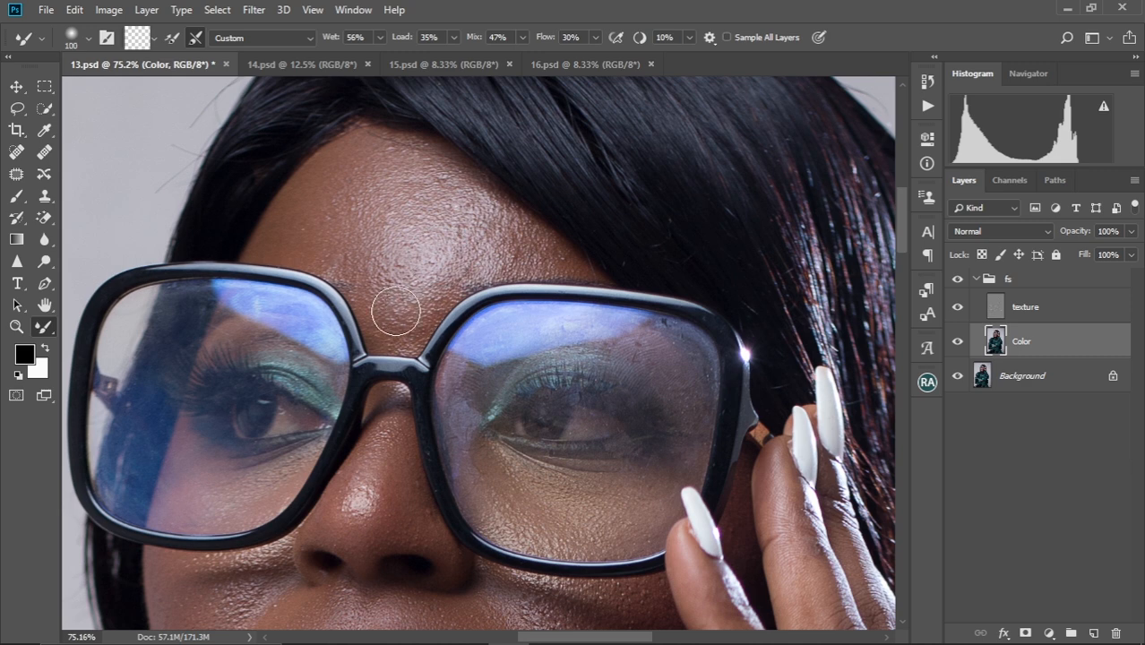
Blend the skin between the brows above the glasses bridge, starting with a 90 px brush
{"action": "key", "text": "bracketleft"}
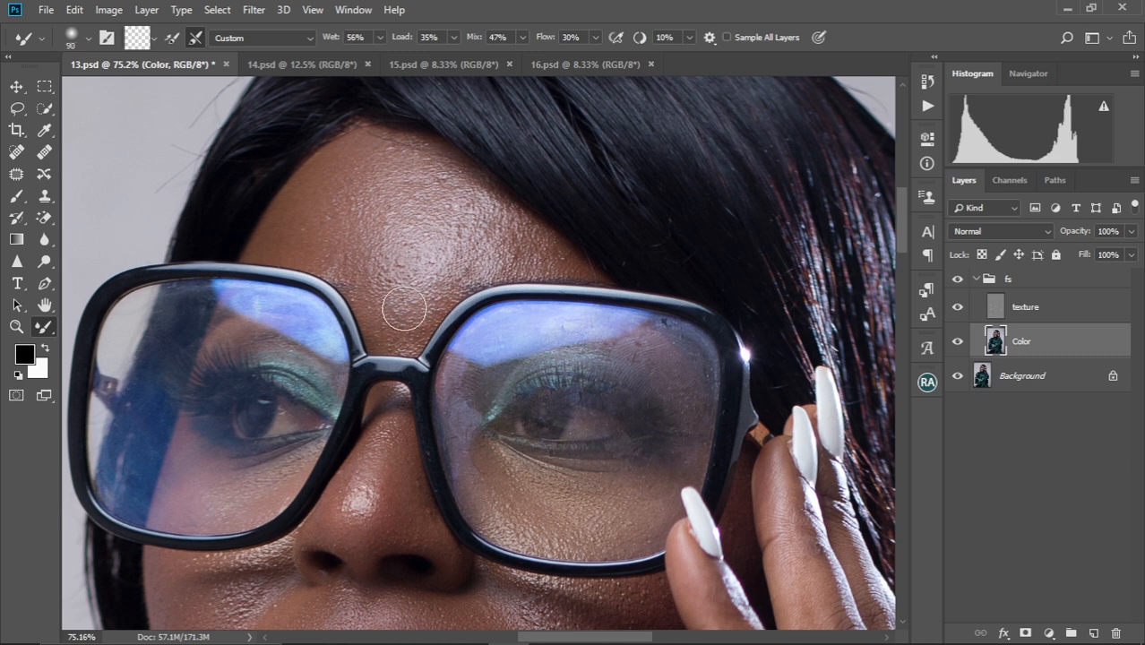
{"action": "key", "text": "bracketright"}
{"action": "key", "text": "bracketright"}
{"action": "key", "text": "bracketright"}
{"action": "key", "text": "bracketleft"}
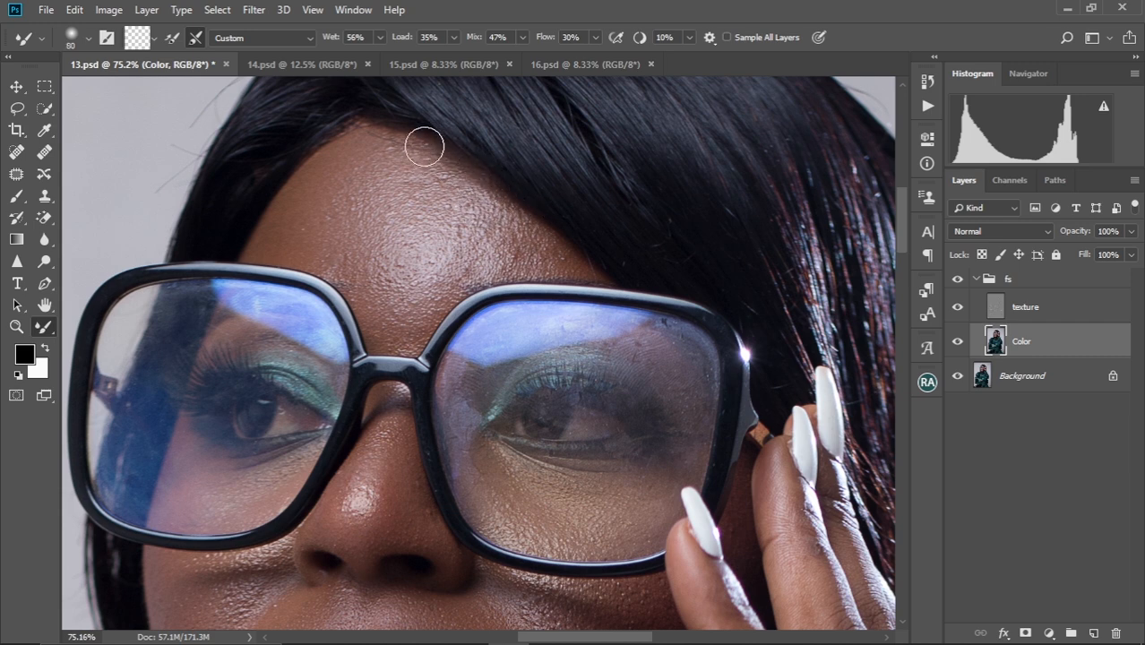
Smooth the upper forehead along the hairline down to the temple, varying the brush size from 80 px to suit each area
{"action": "key", "text": "bracketright"}
{"action": "key", "text": "bracketright"}
{"action": "key", "text": "bracketleft"}
{"action": "key", "text": "bracketleft"}
{"action": "key", "text": "bracketleft"}
{"action": "key", "text": "bracketleft"}
{"action": "key", "text": "bracketleft"}
{"action": "key", "text": "bracketright"}
{"action": "key", "text": "bracketright"}
{"action": "left_click_drag", "start_coordinate": [350, 171], "coordinate": [309, 216]}
{"action": "key", "text": "bracketleft"}
{"action": "key", "text": "bracketleft"}
{"action": "key", "text": "bracketleft"}
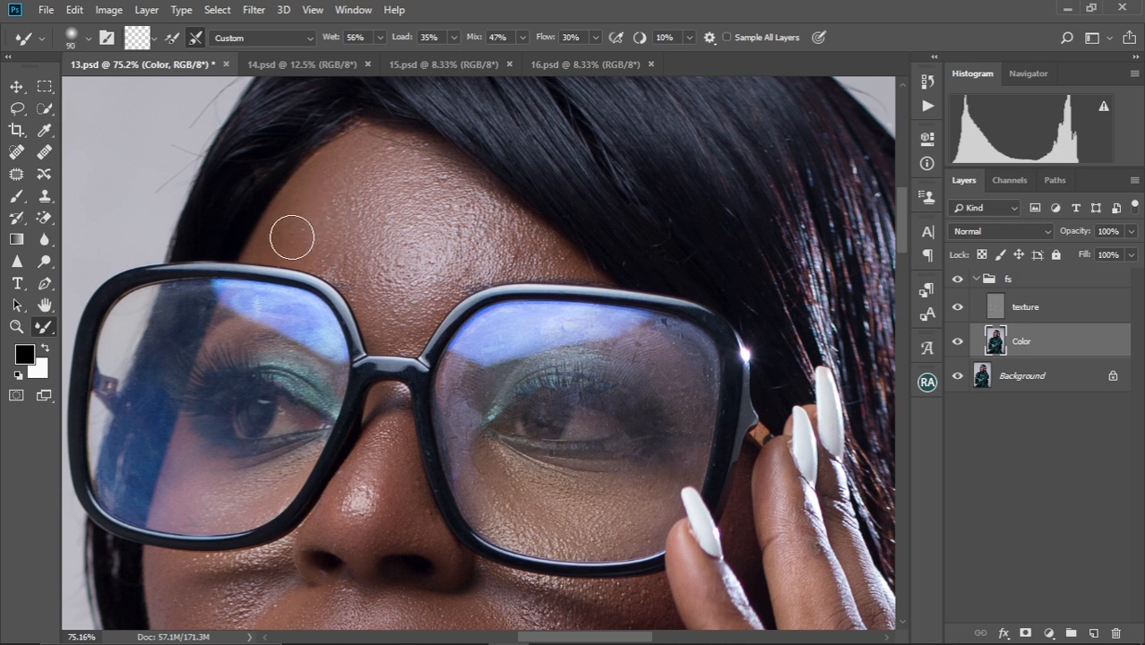
Blend the temple at 90 px and the skin just above the glasses bridge at 60 px
{"action": "key", "text": "bracketright"}
{"action": "key", "text": "bracketright"}
{"action": "key", "text": "bracketleft"}
{"action": "key", "text": "bracketleft"}
{"action": "key", "text": "bracketleft"}
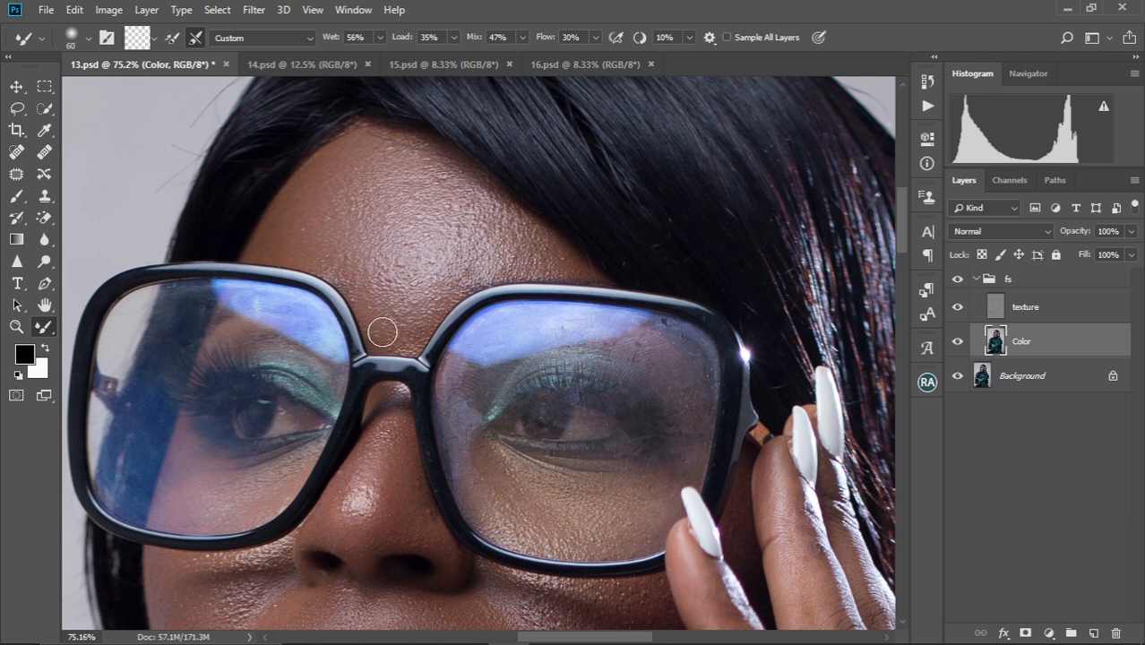
{"action": "key", "text": "bracketright"}
{"action": "key", "text": "bracketright"}
{"action": "key", "text": "bracketright"}
{"action": "key", "text": "bracketright"}
{"action": "key", "text": "bracketright"}
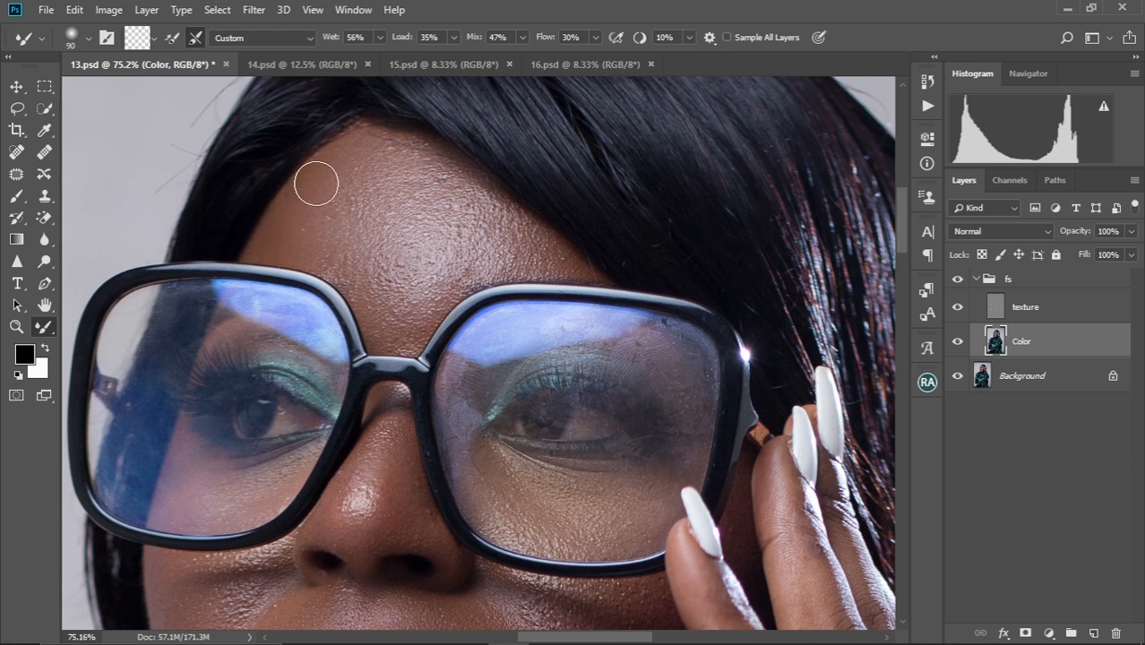
Even out the forehead tones near the hairline with the Mixer Brush at 90 px and slightly larger sizes
{"action": "key", "text": "bracketright"}
{"action": "key", "text": "bracketright"}
{"action": "key", "text": "bracketright"}
{"action": "key", "text": "bracketleft"}
{"action": "key", "text": "bracketleft"}
{"action": "key", "text": "bracketleft"}
Compare the retouched face with the original by hiding and showing the fs group
{"action": "scroll", "coordinate": [491, 236], "scroll_direction": "down", "scroll_amount": 3}
{"action": "scroll", "coordinate": [491, 235], "scroll_direction": "up", "scroll_amount": 2}
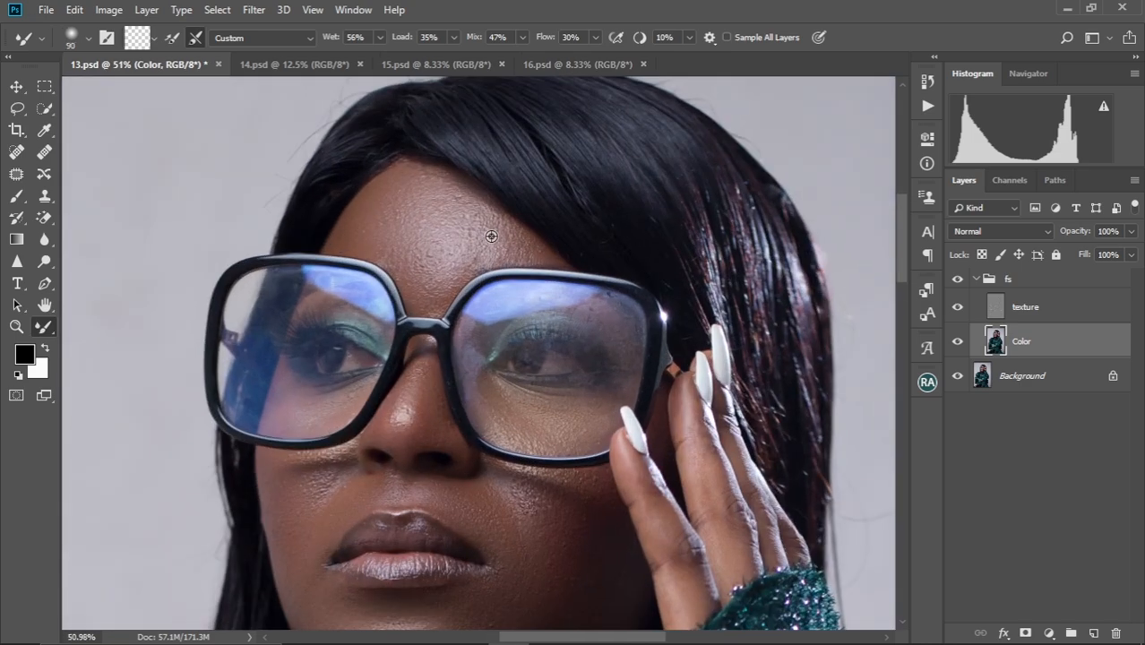
{"action": "scroll", "coordinate": [491, 235], "scroll_direction": "down", "scroll_amount": 1}
{"action": "mouse_move", "coordinate": [505, 377]}
{"action": "left_mouse_down"}
{"action": "mouse_move", "coordinate": [493, 335]}
{"action": "mouse_move", "coordinate": [496, 373]}
{"action": "left_mouse_up"}
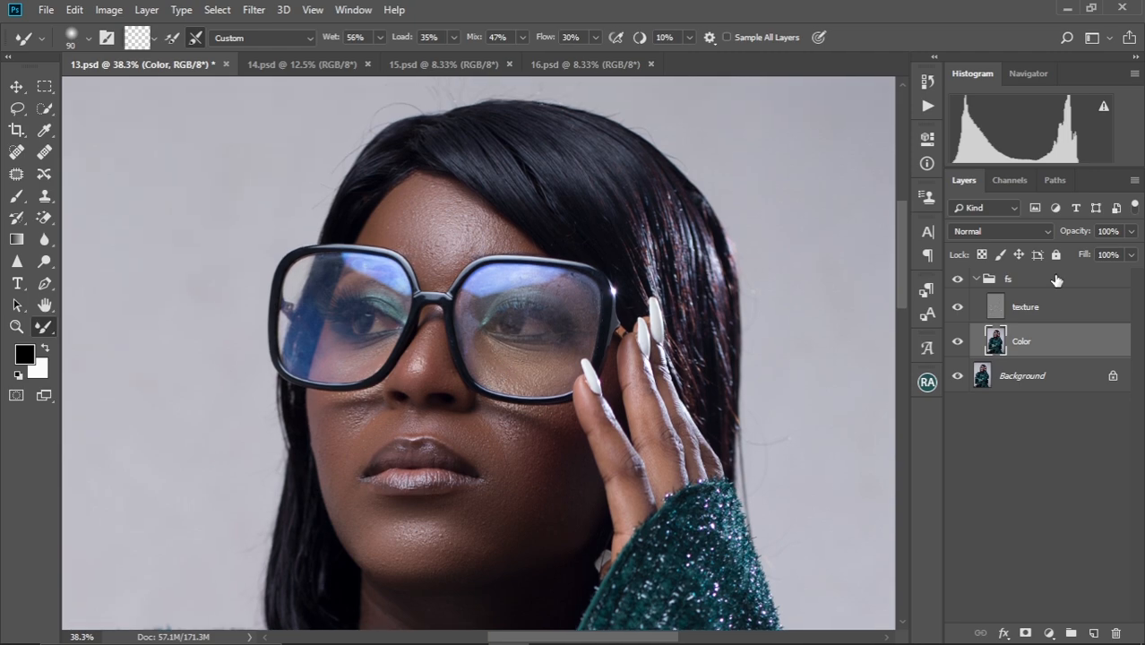
{"action": "left_click", "coordinate": [962, 283]}
{"action": "left_click", "coordinate": [960, 284]}
Smooth the neck from below the chin to the collar with the Mixer Brush at 150 to 200 px
{"action": "scroll", "coordinate": [558, 432], "scroll_direction": "up", "scroll_amount": 3}
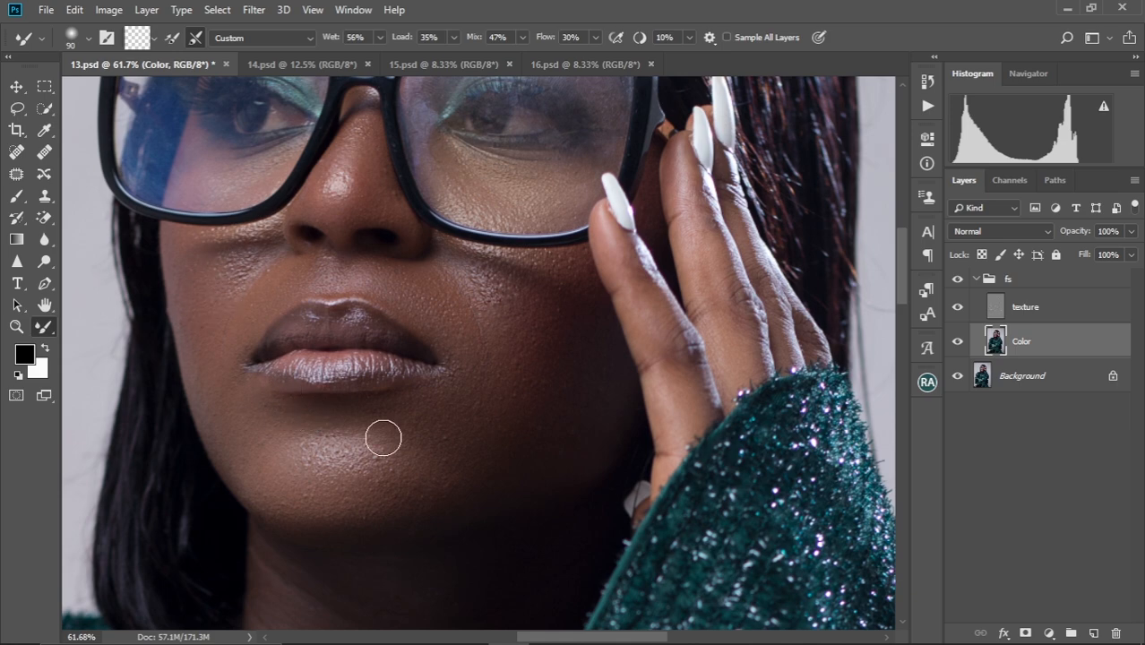
{"action": "scroll", "coordinate": [547, 402], "scroll_direction": "down", "scroll_amount": 2}
{"action": "scroll", "coordinate": [547, 403], "scroll_direction": "down", "scroll_amount": 1}
{"action": "scroll", "coordinate": [547, 402], "scroll_direction": "up", "scroll_amount": 2}
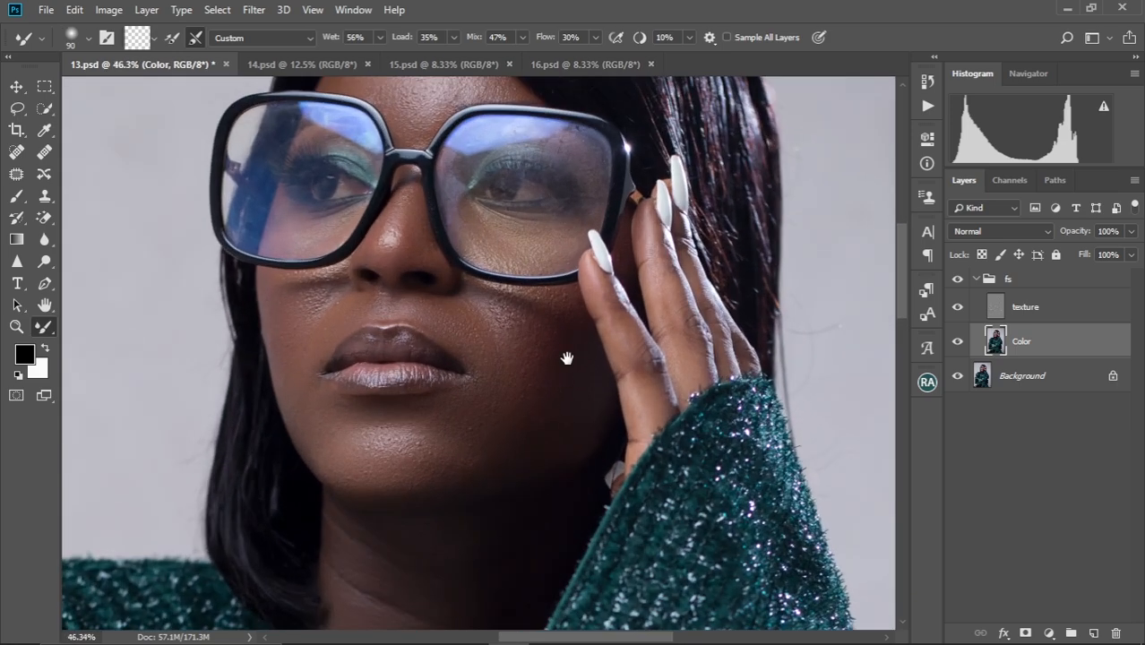
{"action": "left_click_drag", "start_coordinate": [568, 358], "coordinate": [511, 363]}
{"action": "left_click_drag", "start_coordinate": [485, 460], "coordinate": [505, 324]}
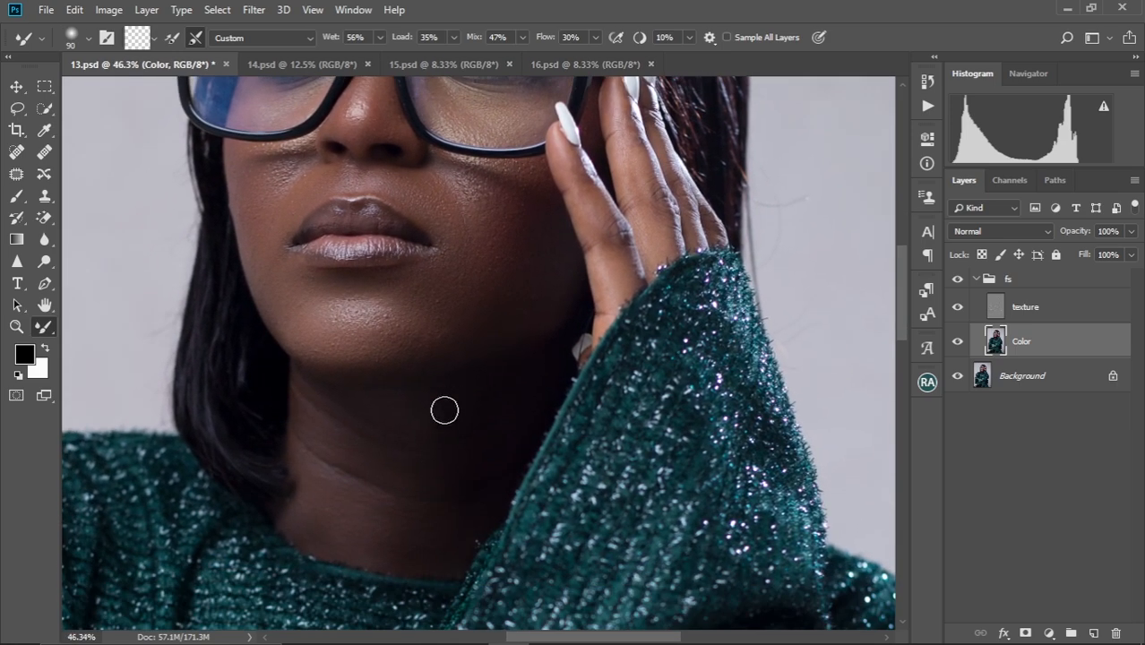
{"action": "key", "text": "bracketright"}
{"action": "key", "text": "bracketright"}
{"action": "key", "text": "bracketright"}
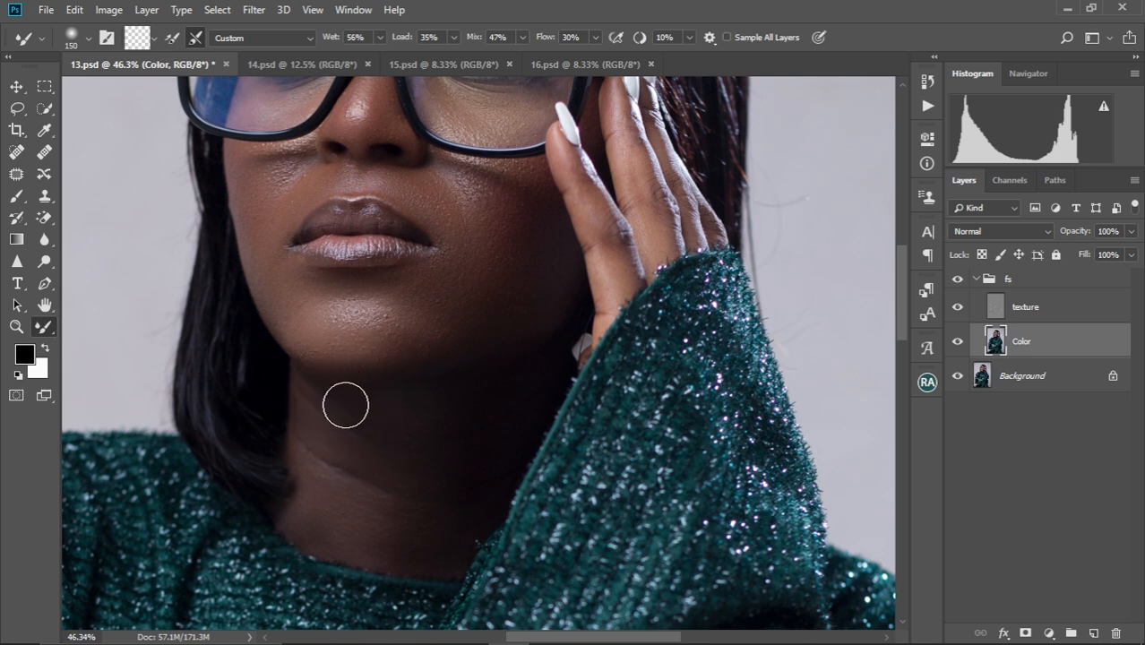
{"action": "mouse_move", "coordinate": [346, 405]}
{"action": "left_mouse_down"}
{"action": "mouse_move", "coordinate": [372, 436]}
{"action": "mouse_move", "coordinate": [348, 456]}
{"action": "mouse_move", "coordinate": [357, 487]}
{"action": "mouse_move", "coordinate": [325, 475]}
{"action": "mouse_move", "coordinate": [303, 521]}
{"action": "mouse_move", "coordinate": [367, 532]}
{"action": "left_mouse_up"}
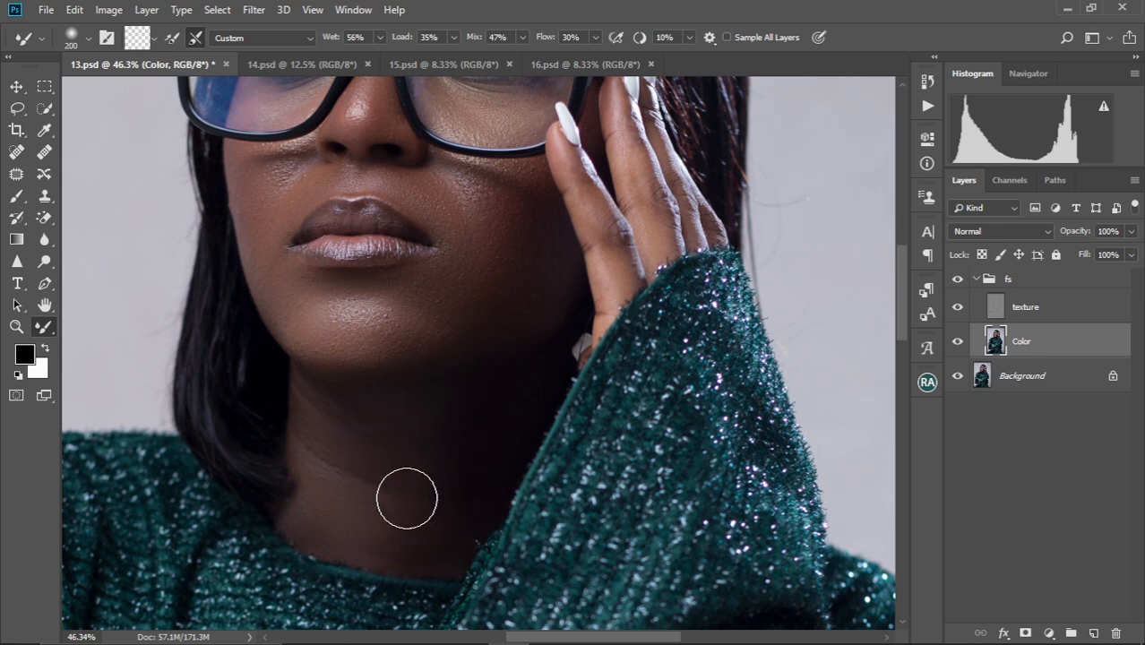
Blend the neck crease and the shadowed skin under the jaw with 100 to 200 px brushes
{"action": "key", "text": "bracketleft"}
{"action": "key", "text": "bracketleft"}
{"action": "key", "text": "bracketleft"}
{"action": "key", "text": "bracketleft"}
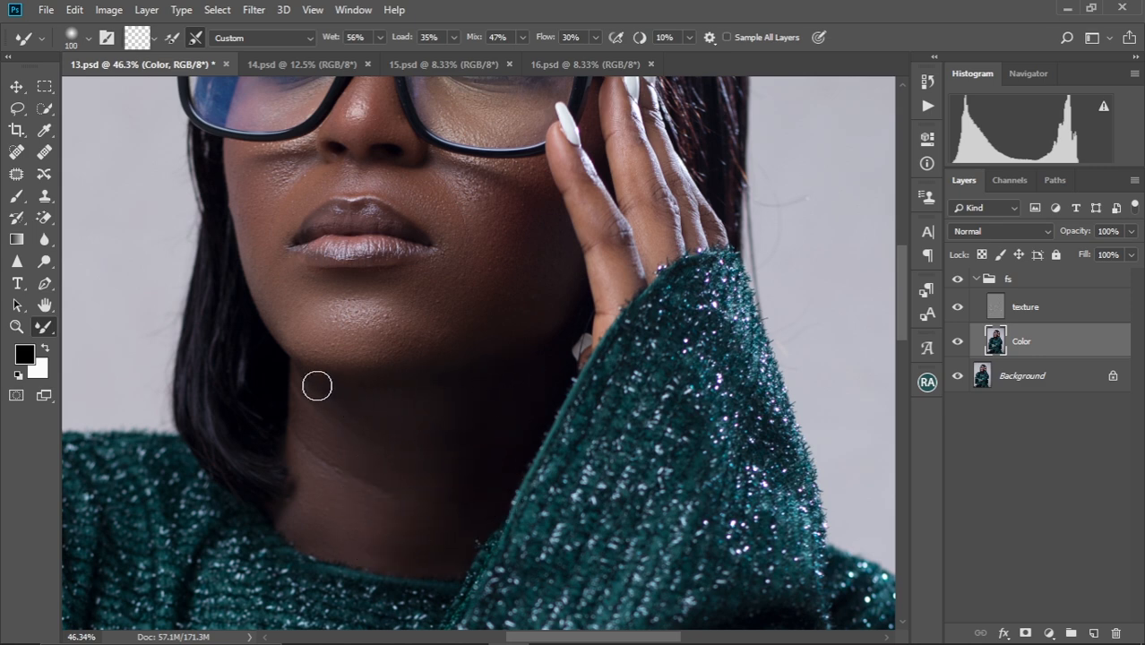
{"action": "key", "text": "bracketright"}
{"action": "key", "text": "bracketright"}
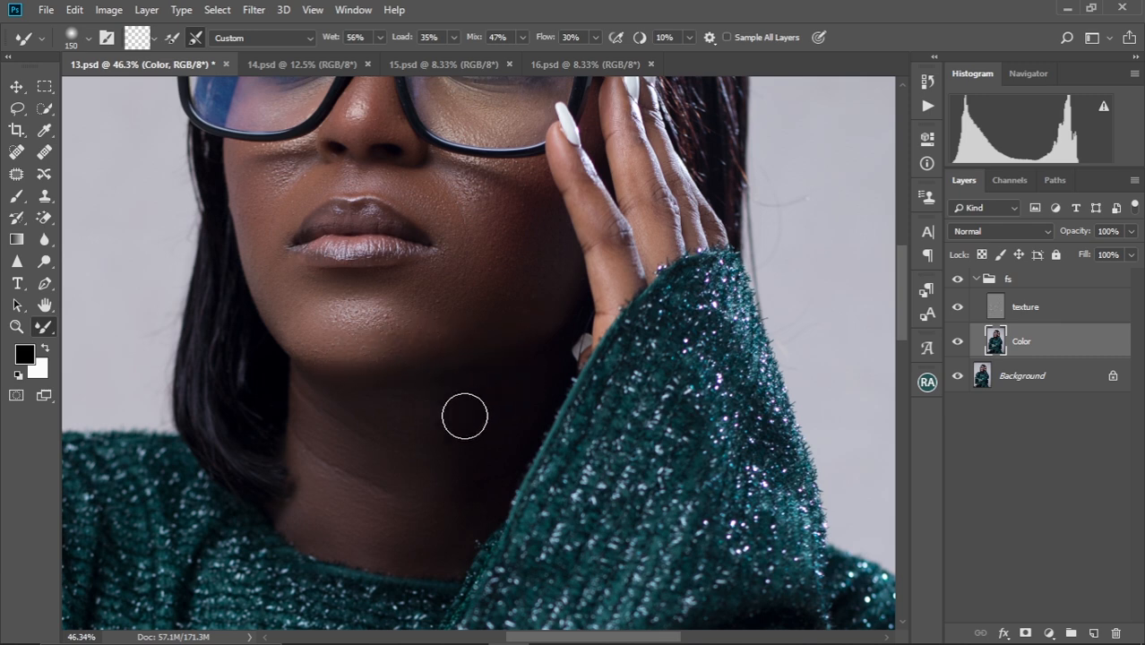
{"action": "key", "text": "bracketright"}
{"action": "key", "text": "bracketright"}
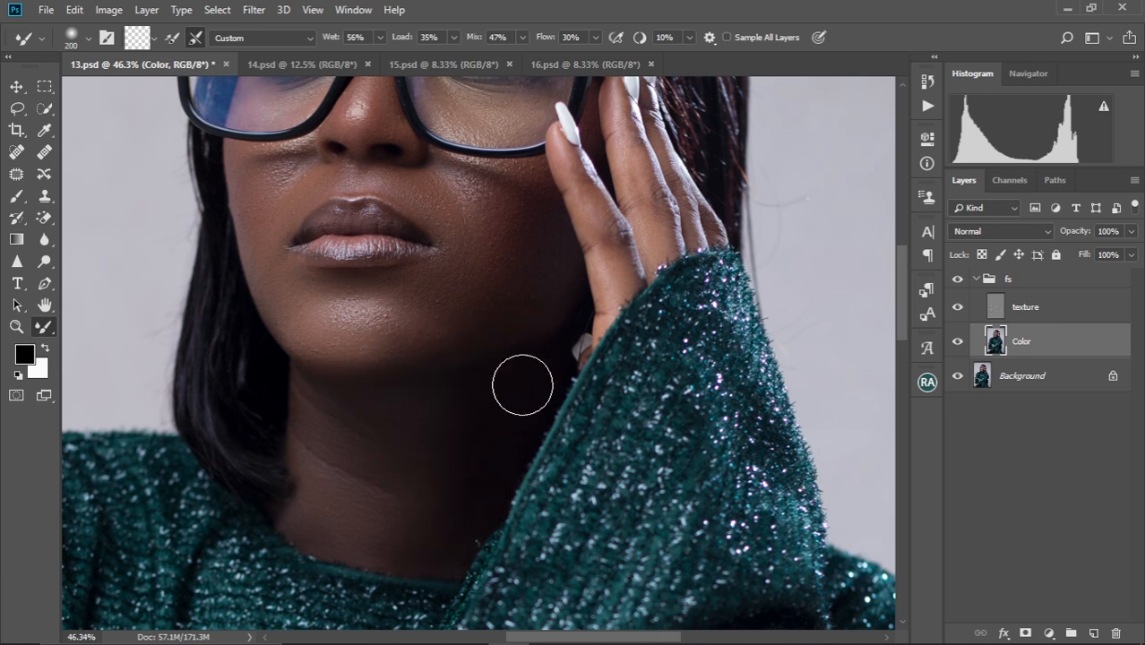
Smooth the skin tones on the fingers and knuckles of the raised hand, reducing the brush to 70 px
{"action": "left_click_drag", "start_coordinate": [568, 308], "coordinate": [449, 497]}
{"action": "key", "text": "bracketleft"}
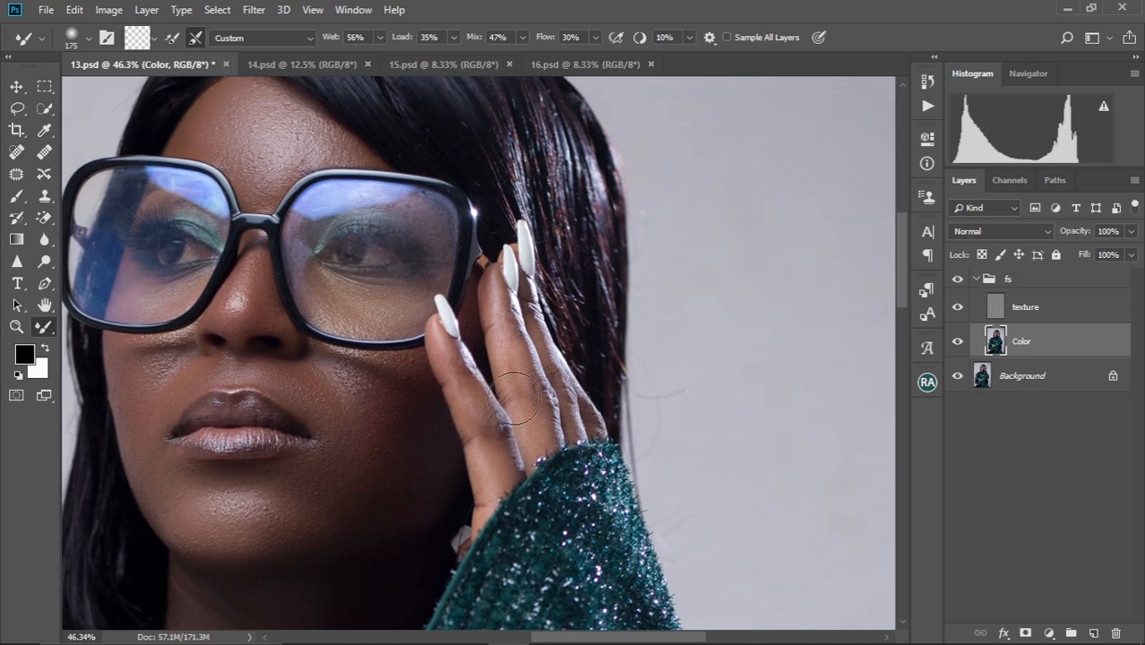
{"action": "key", "text": "bracketleft"}
{"action": "key", "text": "bracketleft"}
{"action": "key", "text": "bracketleft"}
{"action": "key", "text": "bracketleft"}
{"action": "key", "text": "bracketleft"}
{"action": "key", "text": "bracketleft"}
{"action": "key", "text": "bracketleft"}
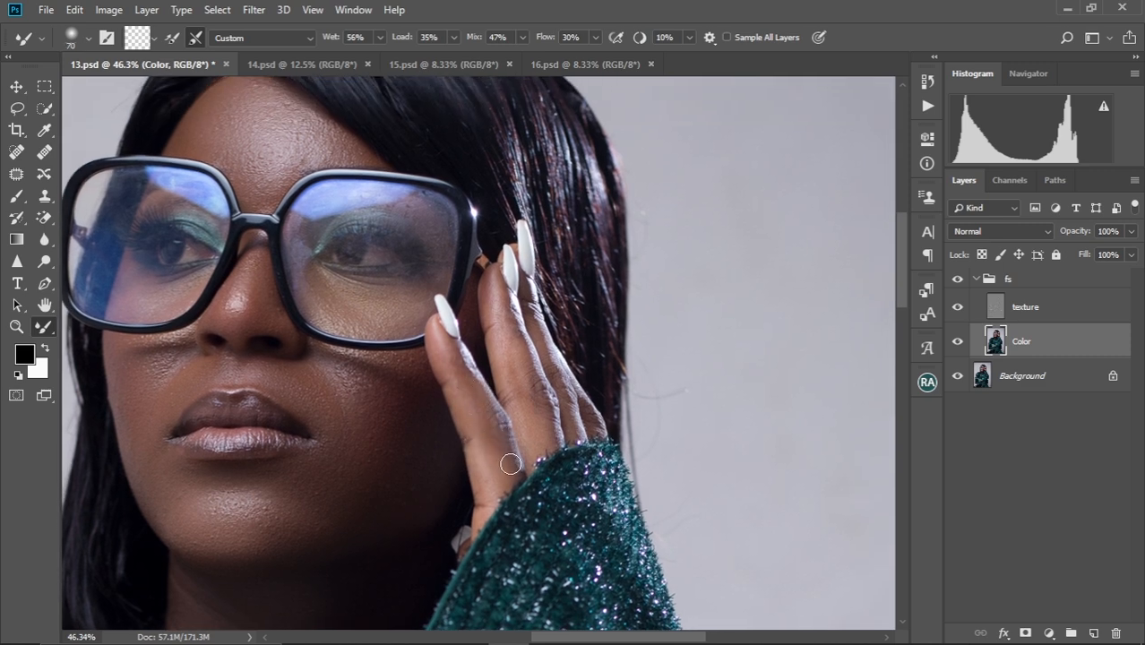
Blend the remaining finger highlights on the raised hand with 80 px and 60 px brushes
{"action": "key", "text": "bracketright"}
{"action": "key", "text": "bracketright"}
{"action": "key", "text": "bracketleft"}
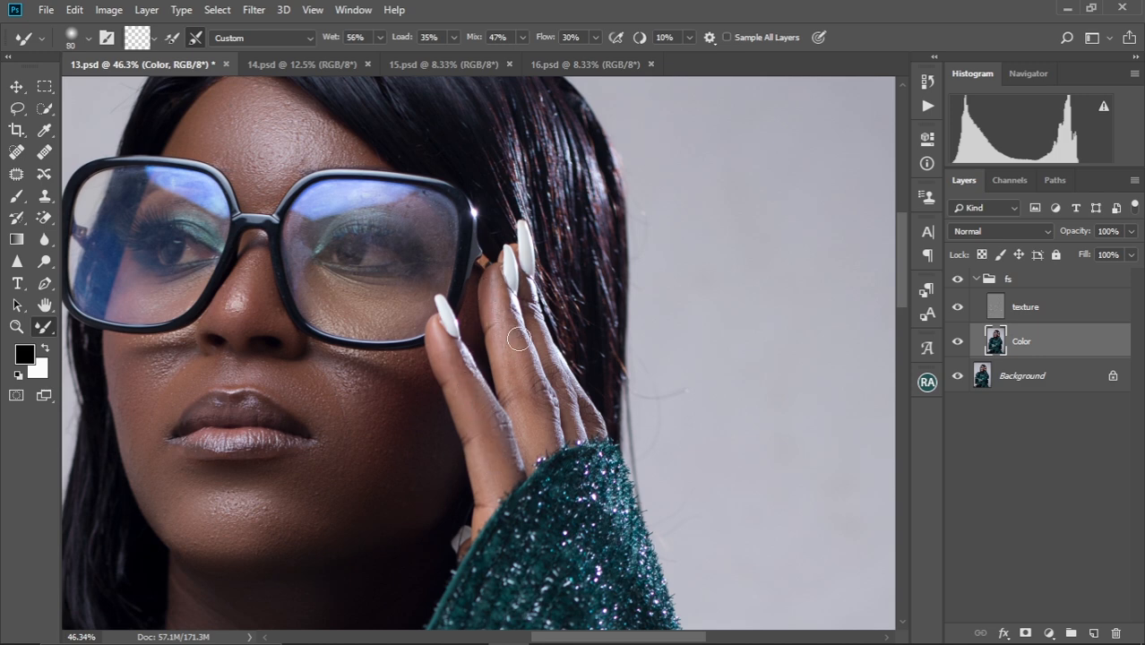
{"action": "left_click_drag", "start_coordinate": [533, 366], "coordinate": [545, 400]}
{"action": "key", "text": "bracketleft"}
{"action": "key", "text": "bracketleft"}
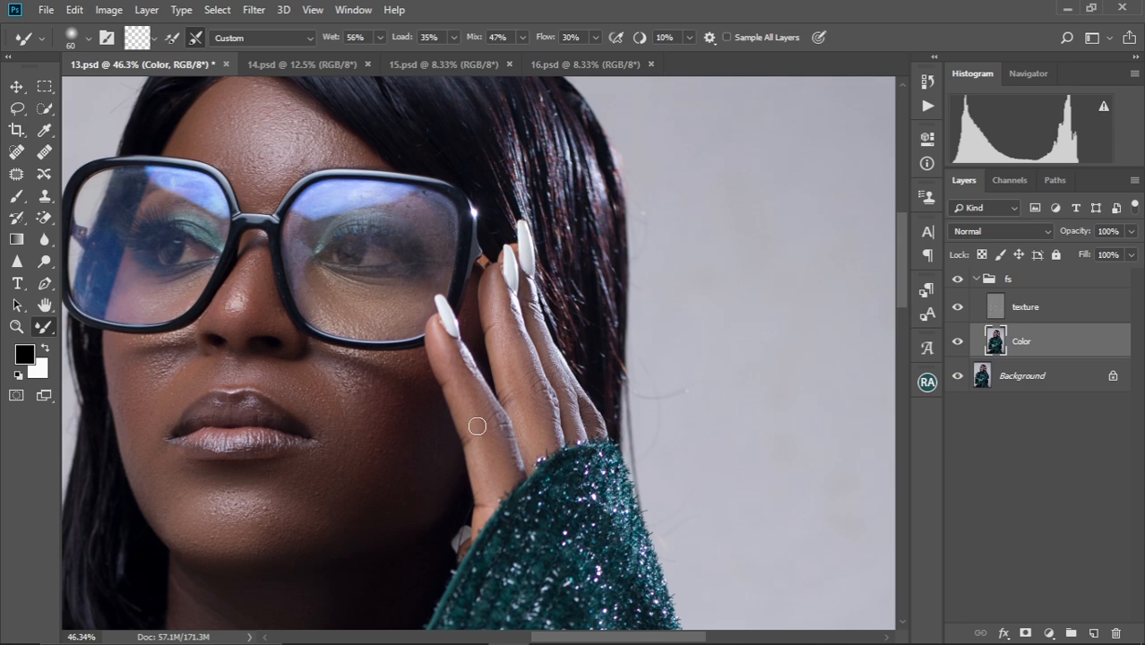
Compare the whole portrait before and after by toggling the visibility of the fs group
{"action": "mouse_move", "coordinate": [409, 511]}
{"action": "left_mouse_down"}
{"action": "mouse_move", "coordinate": [491, 417]}
{"action": "mouse_move", "coordinate": [505, 381]}
{"action": "mouse_move", "coordinate": [491, 441]}
{"action": "left_mouse_up"}
{"action": "scroll", "coordinate": [468, 400], "scroll_direction": "down", "scroll_amount": 2}
{"action": "left_click", "coordinate": [957, 281]}
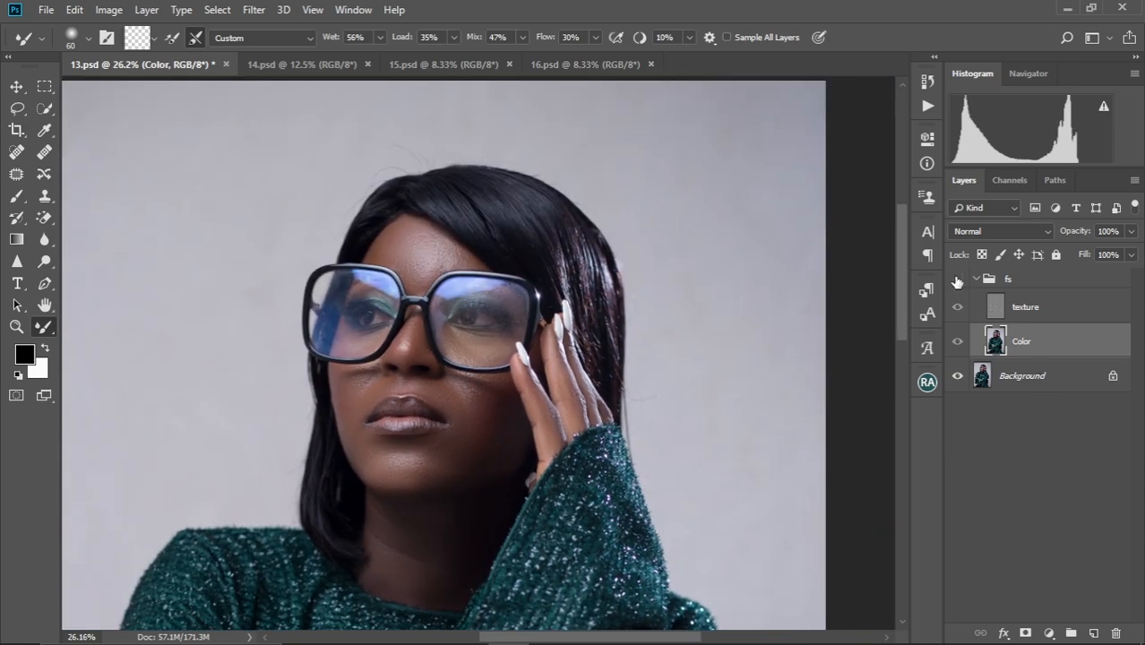
{"action": "left_click", "coordinate": [957, 281]}
{"action": "left_click", "coordinate": [957, 281]}
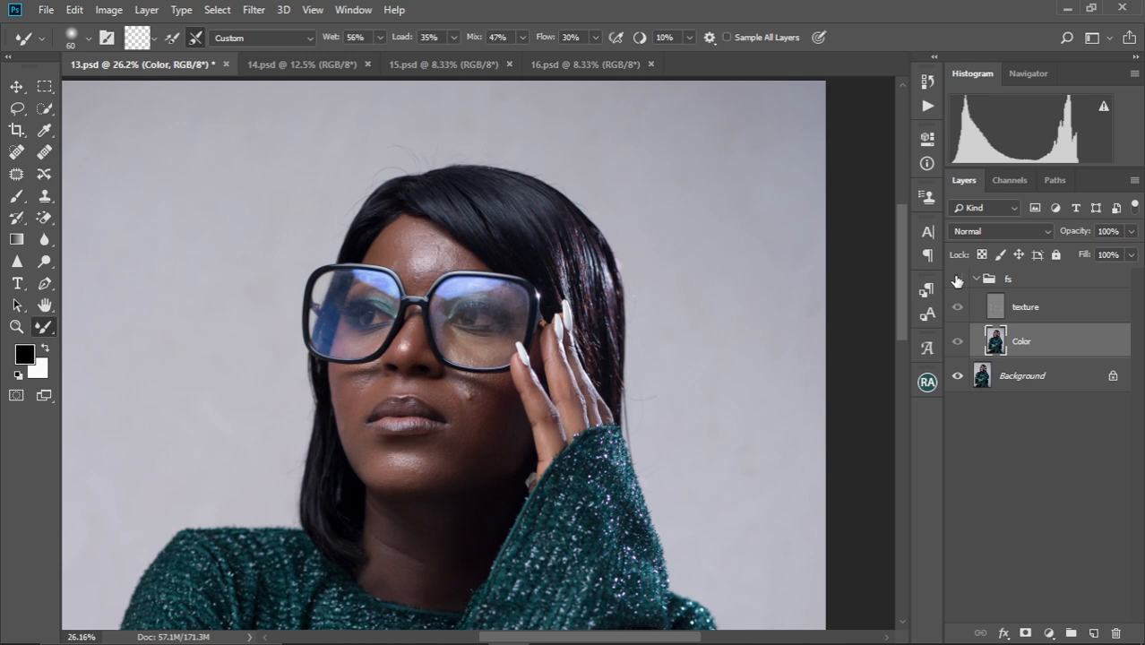
{"action": "left_click", "coordinate": [957, 280]}
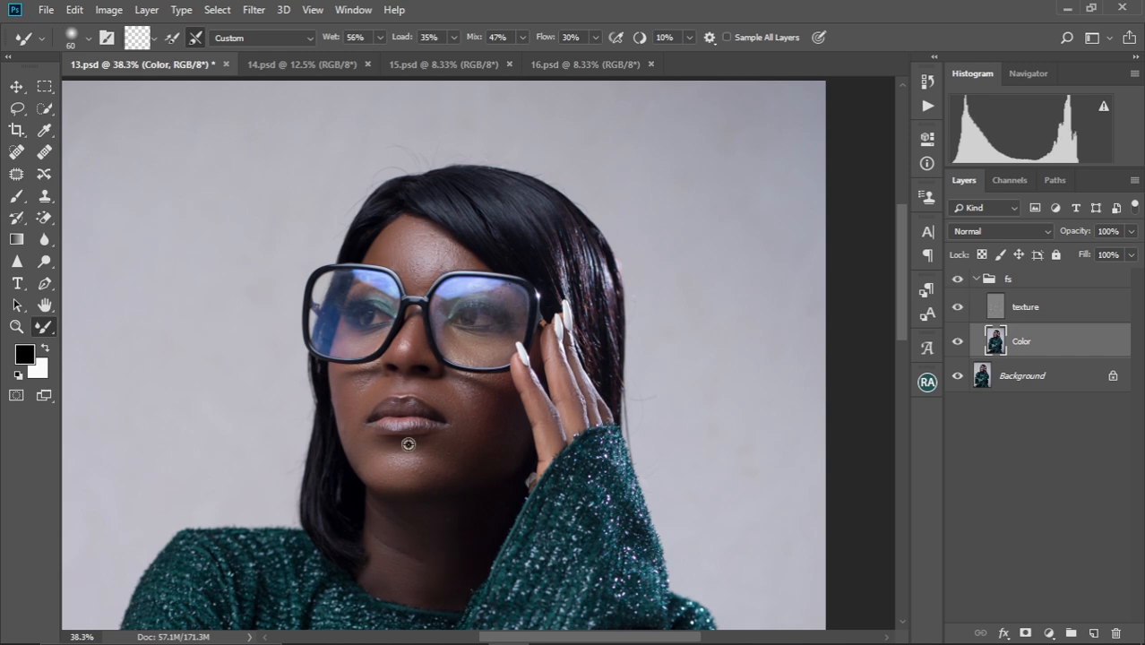
Blend the chin area with the Mixer Brush enlarged to 150 px
{"action": "scroll", "coordinate": [399, 443], "scroll_direction": "up", "scroll_amount": 3}
{"action": "scroll", "coordinate": [403, 443], "scroll_direction": "down", "scroll_amount": 1}
{"action": "left_click_drag", "start_coordinate": [443, 494], "coordinate": [430, 464]}
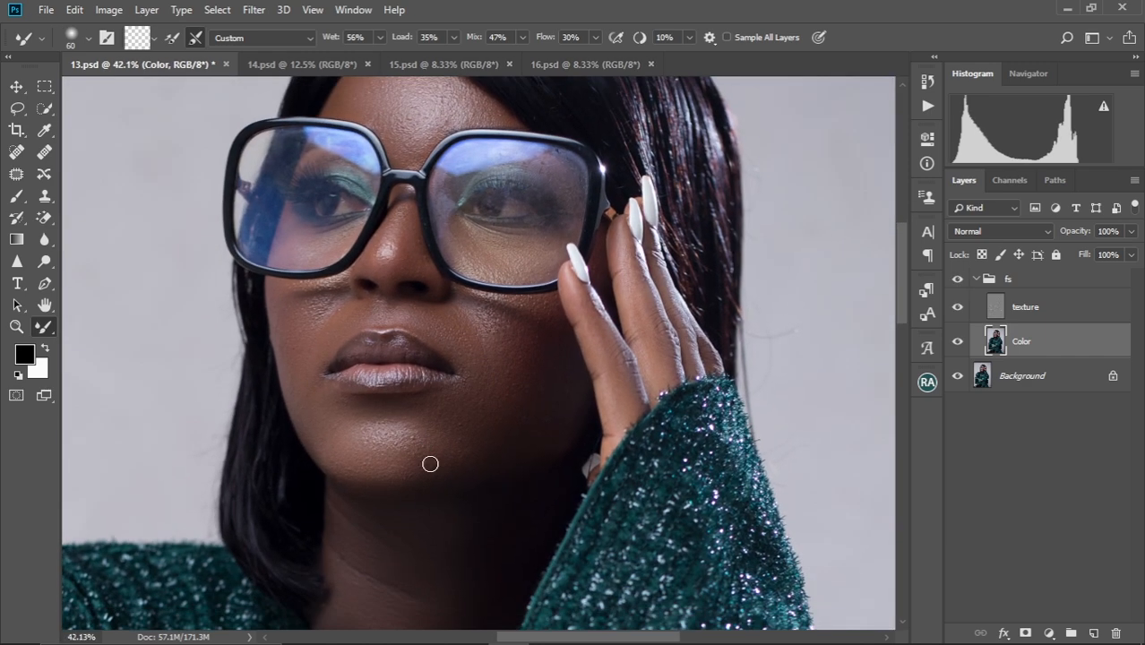
{"action": "key", "text": "bracketright"}
{"action": "key", "text": "bracketright"}
{"action": "key", "text": "bracketright"}
{"action": "key", "text": "bracketright"}
Make the texture layer active and switch to the Spot Healing Brush in Content-Aware mode
{"action": "scroll", "coordinate": [434, 422], "scroll_direction": "up", "scroll_amount": 2}
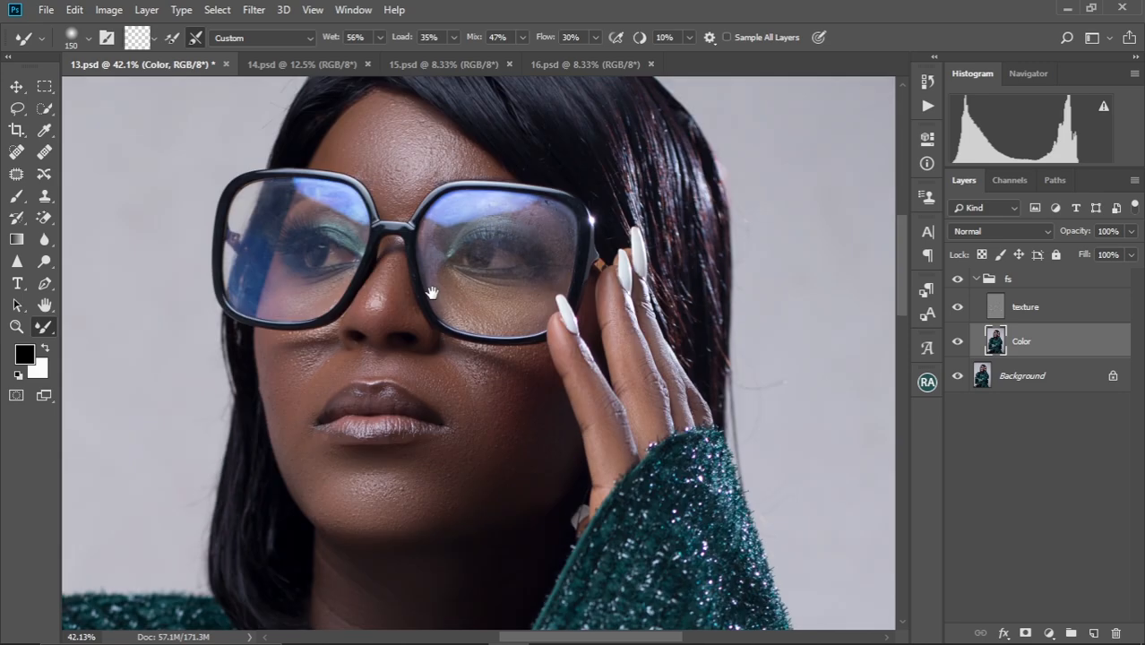
{"action": "scroll", "coordinate": [420, 323], "scroll_direction": "up", "scroll_amount": 4}
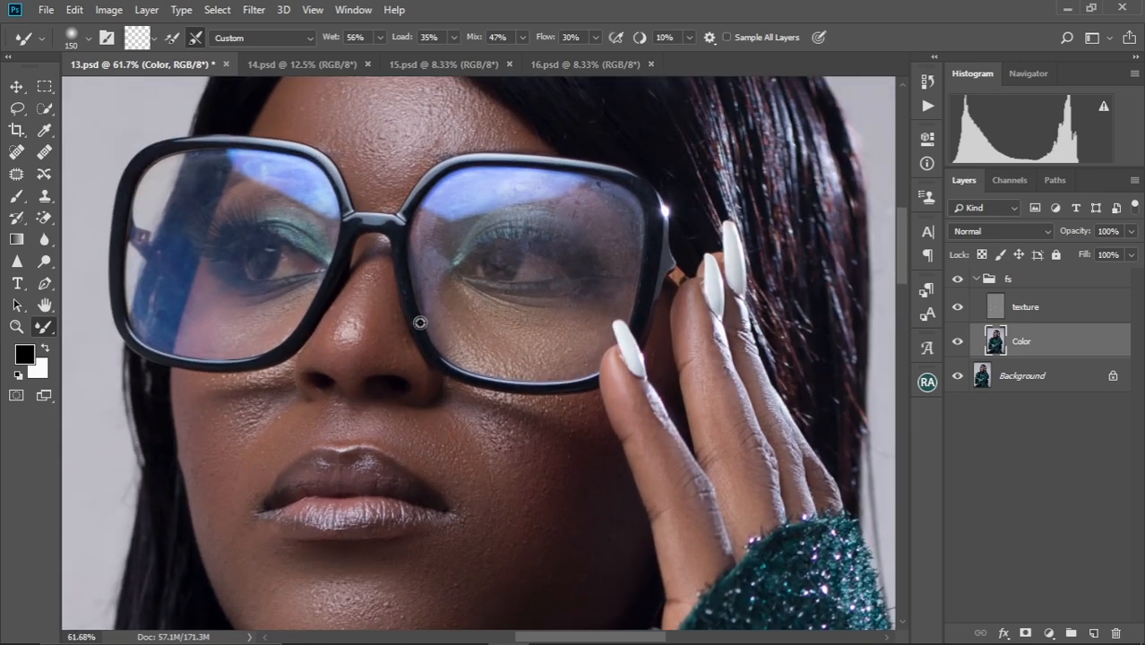
{"action": "left_click", "coordinate": [1022, 309]}
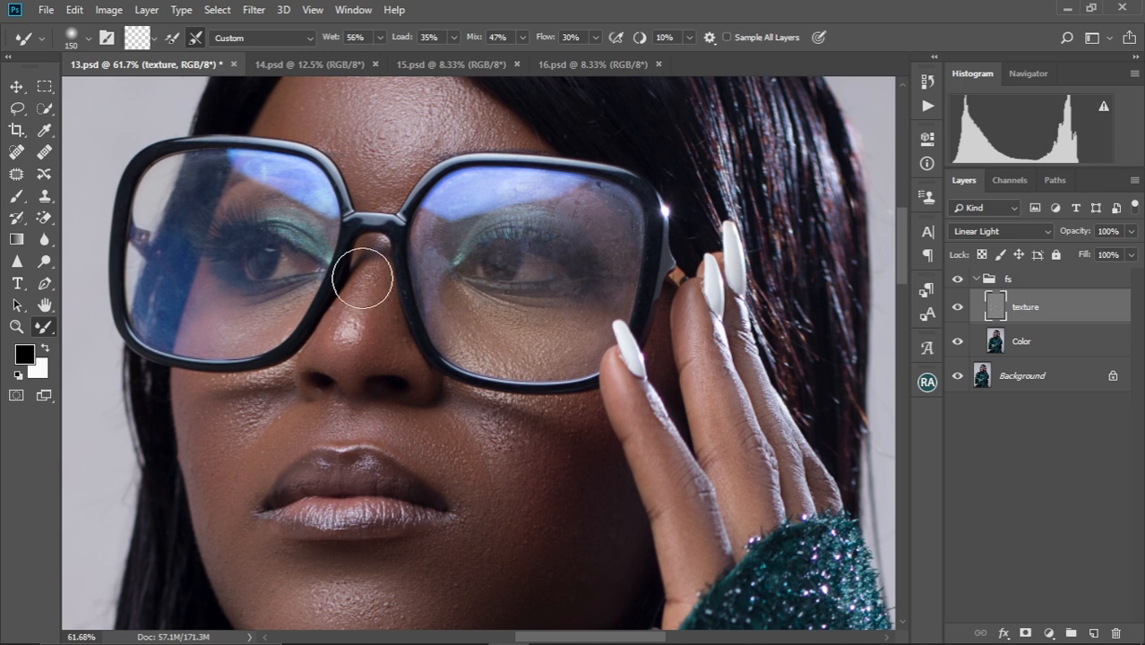
{"action": "scroll", "coordinate": [458, 260], "scroll_direction": "down", "scroll_amount": 2}
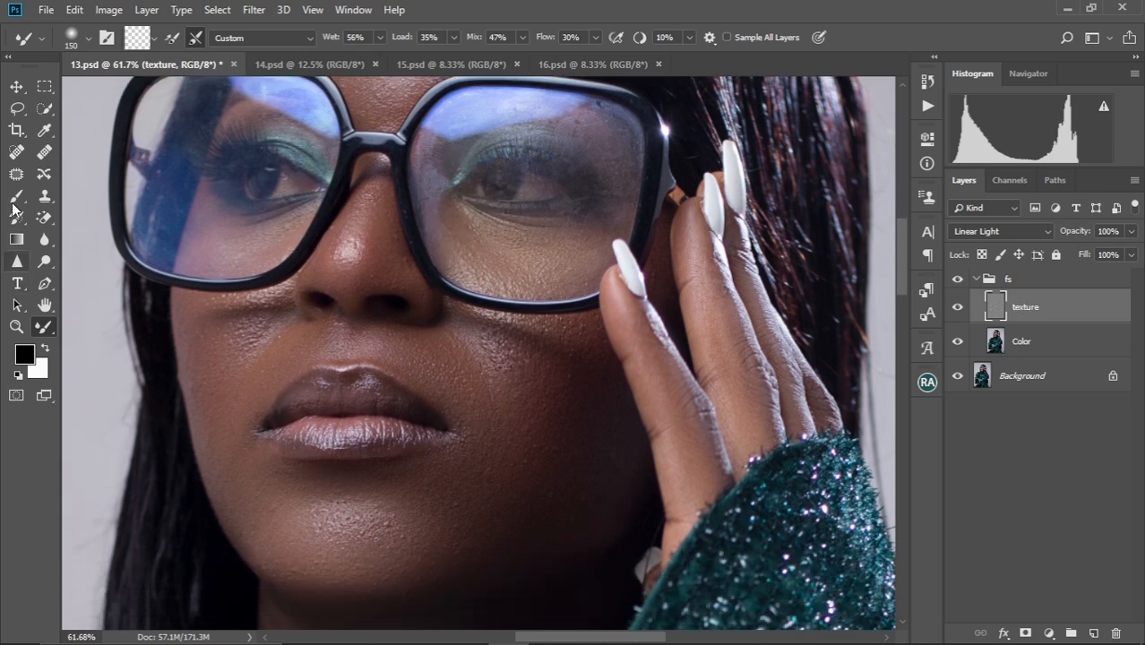
{"action": "left_click", "coordinate": [20, 157]}
{"action": "left_click", "coordinate": [15, 155]}
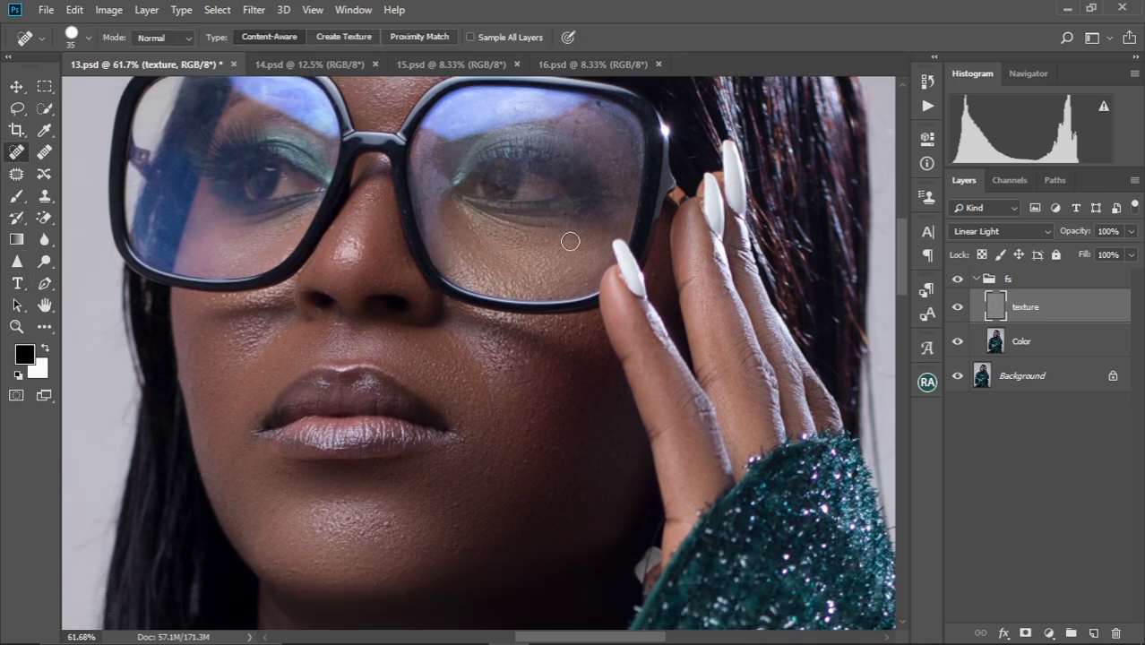
Heal small texture flaws beside the nostril and along the nose bridge with the brush reduced to 15 px
{"action": "scroll", "coordinate": [373, 313], "scroll_direction": "up", "scroll_amount": 3}
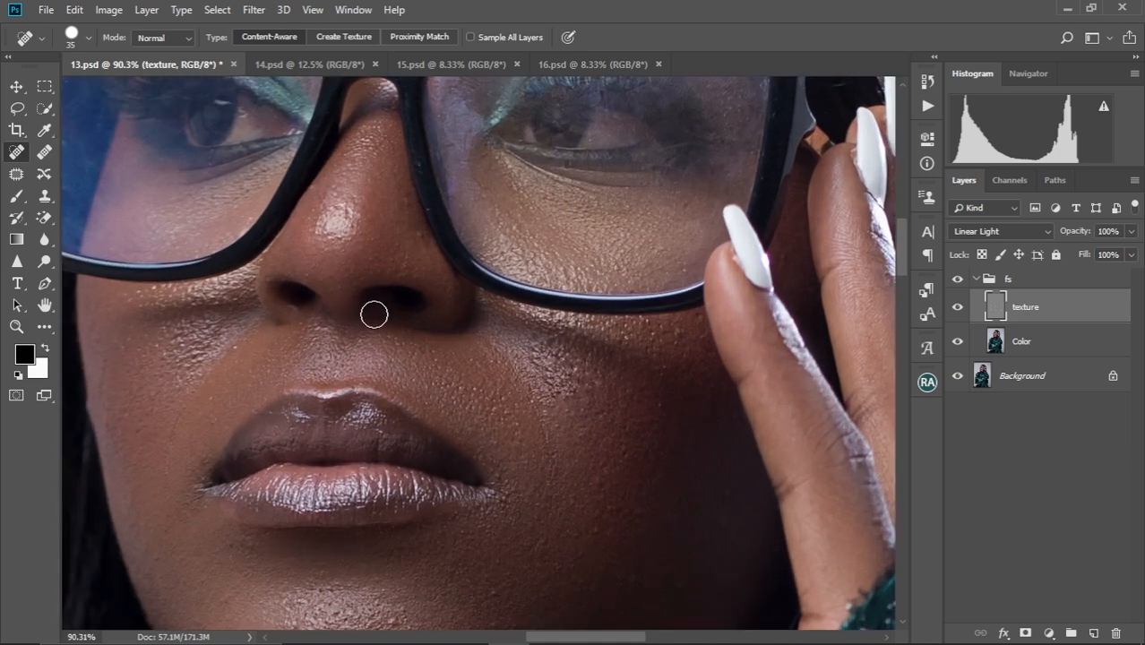
{"action": "left_click_drag", "start_coordinate": [371, 210], "coordinate": [369, 291]}
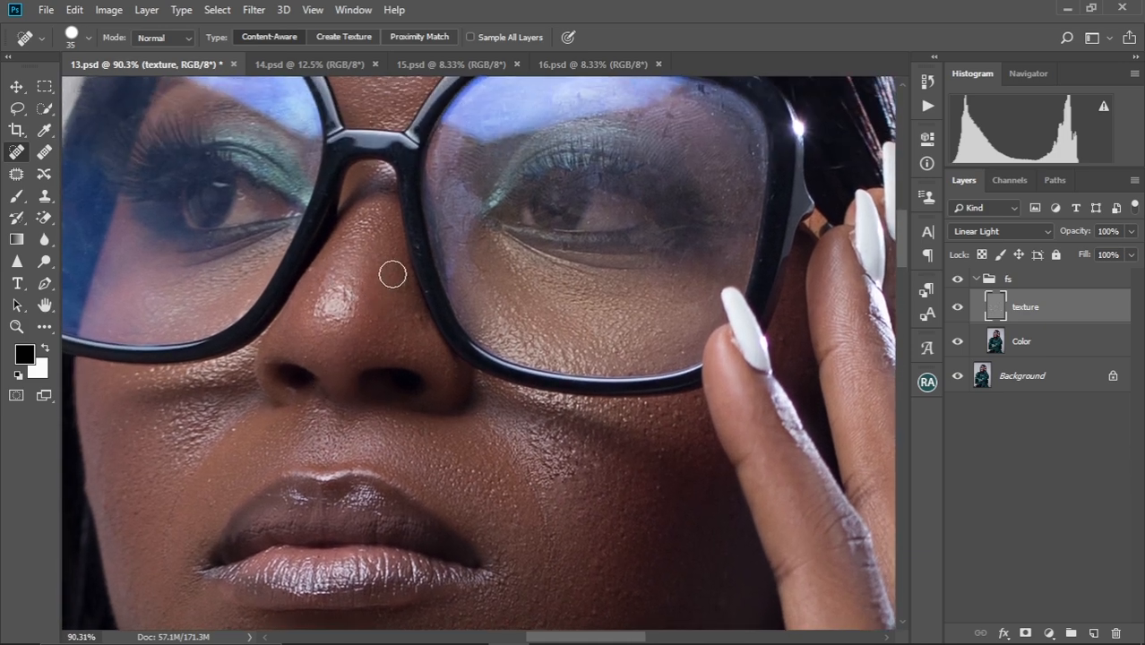
{"action": "key", "text": "bracketleft"}
{"action": "key", "text": "bracketleft"}
{"action": "key", "text": "bracketleft"}
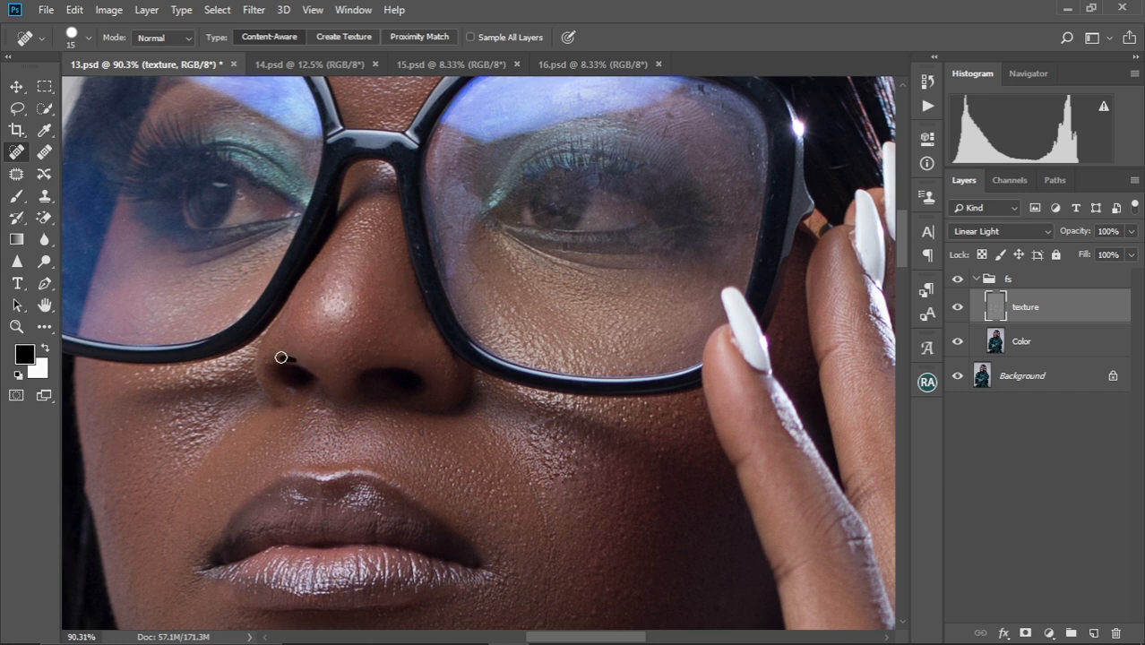
{"action": "left_click_drag", "start_coordinate": [271, 353], "coordinate": [268, 360]}
{"action": "left_click_drag", "start_coordinate": [373, 285], "coordinate": [378, 366]}
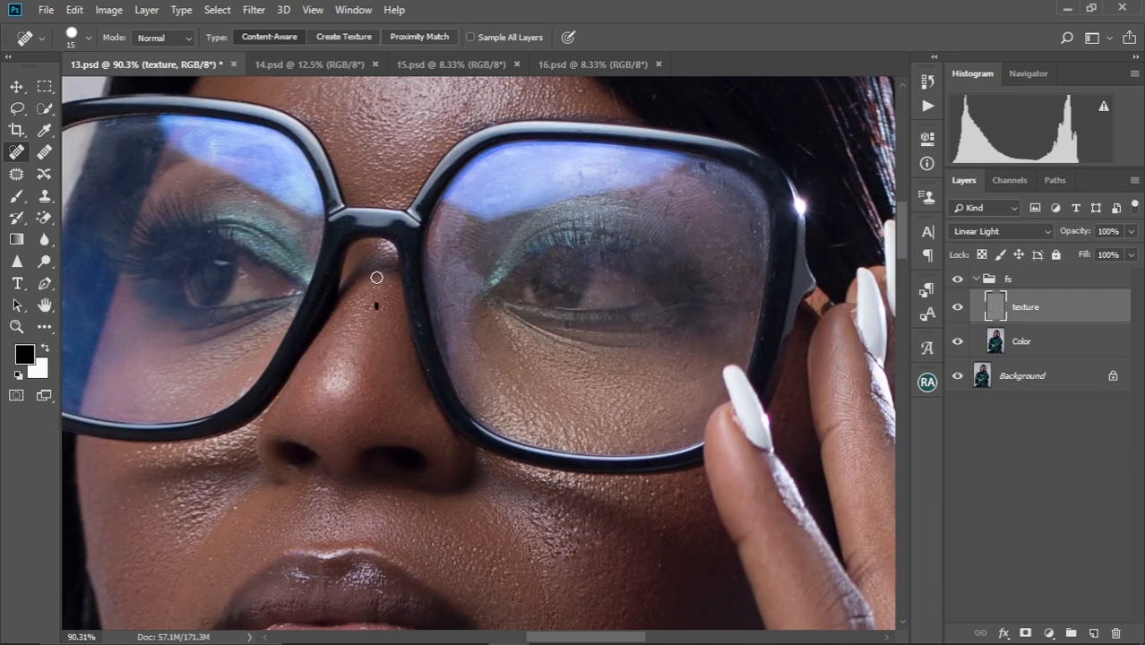
Heal bumps on the cheek to the left of the nose and lips with a 10 px brush
{"action": "mouse_move", "coordinate": [330, 487]}
{"action": "left_mouse_down"}
{"action": "mouse_move", "coordinate": [350, 372]}
{"action": "mouse_move", "coordinate": [426, 309]}
{"action": "left_mouse_up"}
{"action": "scroll", "coordinate": [305, 364], "scroll_direction": "up", "scroll_amount": 4}
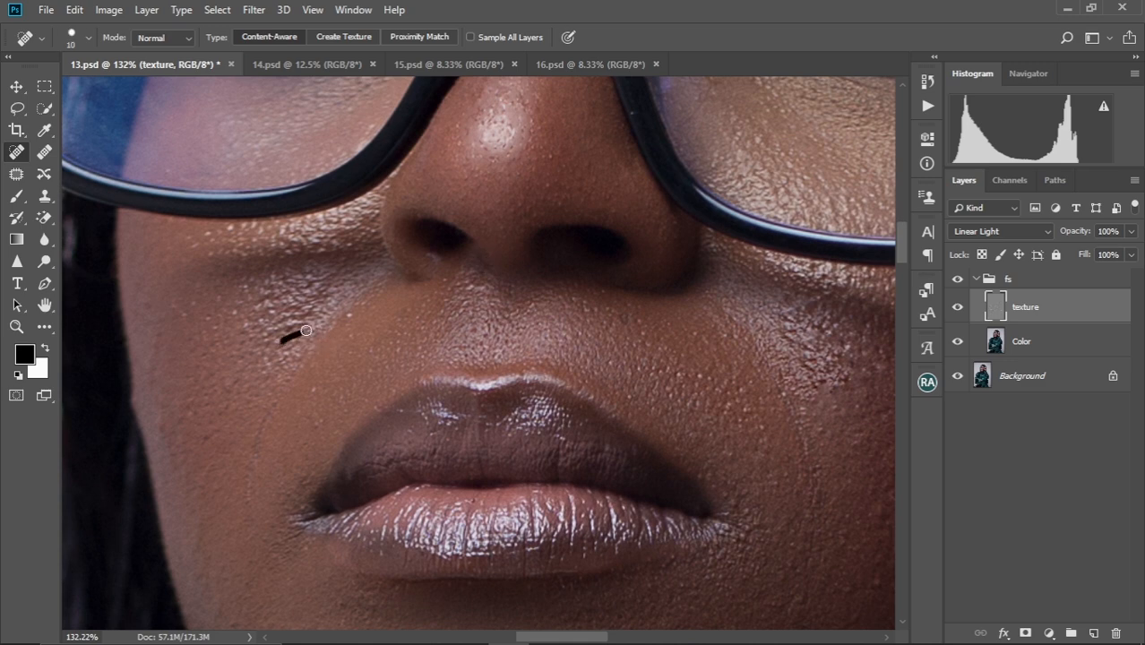
{"action": "mouse_move", "coordinate": [275, 333]}
{"action": "left_mouse_down"}
{"action": "mouse_move", "coordinate": [296, 322]}
{"action": "mouse_move", "coordinate": [282, 329]}
{"action": "left_mouse_up"}
{"action": "left_click_drag", "start_coordinate": [285, 323], "coordinate": [286, 310]}
{"action": "mouse_move", "coordinate": [257, 313]}
{"action": "left_mouse_down"}
{"action": "mouse_move", "coordinate": [266, 302]}
{"action": "mouse_move", "coordinate": [262, 314]}
{"action": "left_mouse_up"}
{"action": "mouse_move", "coordinate": [264, 359]}
{"action": "left_mouse_down"}
{"action": "mouse_move", "coordinate": [295, 336]}
{"action": "mouse_move", "coordinate": [290, 301]}
{"action": "mouse_move", "coordinate": [269, 299]}
{"action": "mouse_move", "coordinate": [272, 276]}
{"action": "mouse_move", "coordinate": [244, 306]}
{"action": "left_mouse_up"}
{"action": "left_click", "coordinate": [284, 291]}
{"action": "left_click_drag", "start_coordinate": [240, 330], "coordinate": [244, 319]}
{"action": "left_click", "coordinate": [254, 339]}
{"action": "left_click", "coordinate": [237, 374]}
{"action": "left_click_drag", "start_coordinate": [257, 438], "coordinate": [263, 419]}
{"action": "left_click_drag", "start_coordinate": [250, 510], "coordinate": [257, 463]}
{"action": "left_click_drag", "start_coordinate": [280, 396], "coordinate": [288, 342]}
Heal the rough skin and crease directly beneath the left lens, up to the side of the nose
{"action": "left_click_drag", "start_coordinate": [263, 333], "coordinate": [287, 305]}
{"action": "mouse_move", "coordinate": [268, 307]}
{"action": "left_mouse_down"}
{"action": "mouse_move", "coordinate": [281, 288]}
{"action": "mouse_move", "coordinate": [343, 260]}
{"action": "left_mouse_up"}
{"action": "mouse_move", "coordinate": [313, 281]}
{"action": "left_mouse_down"}
{"action": "mouse_move", "coordinate": [336, 291]}
{"action": "mouse_move", "coordinate": [293, 279]}
{"action": "left_mouse_up"}
{"action": "left_click_drag", "start_coordinate": [311, 240], "coordinate": [338, 233]}
{"action": "left_click_drag", "start_coordinate": [260, 260], "coordinate": [281, 258]}
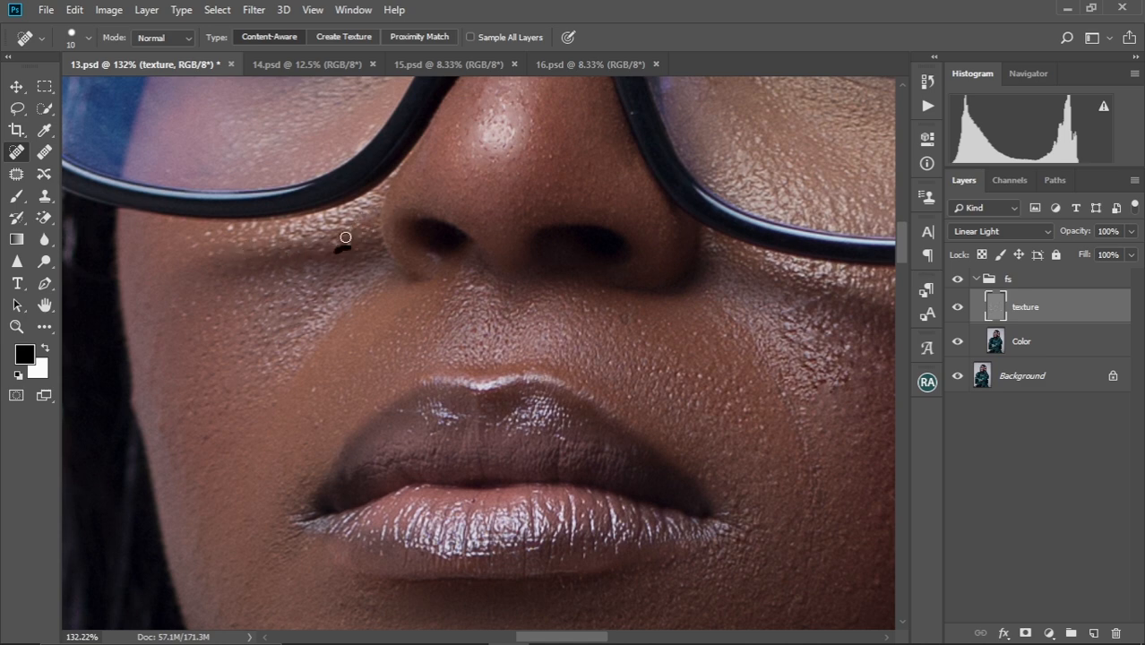
{"action": "left_click_drag", "start_coordinate": [344, 221], "coordinate": [292, 237]}
Heal uneven texture on the cheek beneath the right lens, beside the nose
{"action": "mouse_move", "coordinate": [461, 310]}
{"action": "left_mouse_down"}
{"action": "mouse_move", "coordinate": [374, 286]}
{"action": "mouse_move", "coordinate": [400, 273]}
{"action": "left_mouse_up"}
{"action": "mouse_move", "coordinate": [482, 275]}
{"action": "left_mouse_down"}
{"action": "mouse_move", "coordinate": [413, 257]}
{"action": "mouse_move", "coordinate": [437, 271]}
{"action": "left_mouse_up"}
{"action": "left_click_drag", "start_coordinate": [446, 267], "coordinate": [456, 280]}
{"action": "mouse_move", "coordinate": [614, 341]}
{"action": "left_mouse_down"}
{"action": "mouse_move", "coordinate": [478, 314]}
{"action": "mouse_move", "coordinate": [558, 310]}
{"action": "left_mouse_up"}
{"action": "mouse_move", "coordinate": [540, 283]}
{"action": "left_mouse_down"}
{"action": "mouse_move", "coordinate": [546, 293]}
{"action": "mouse_move", "coordinate": [504, 274]}
{"action": "left_mouse_up"}
{"action": "mouse_move", "coordinate": [485, 259]}
{"action": "left_mouse_down"}
{"action": "mouse_move", "coordinate": [498, 266]}
{"action": "mouse_move", "coordinate": [506, 255]}
{"action": "left_mouse_up"}
{"action": "mouse_move", "coordinate": [512, 256]}
{"action": "left_mouse_down"}
{"action": "mouse_move", "coordinate": [525, 262]}
{"action": "mouse_move", "coordinate": [515, 247]}
{"action": "left_mouse_up"}
{"action": "left_click_drag", "start_coordinate": [516, 230], "coordinate": [537, 238]}
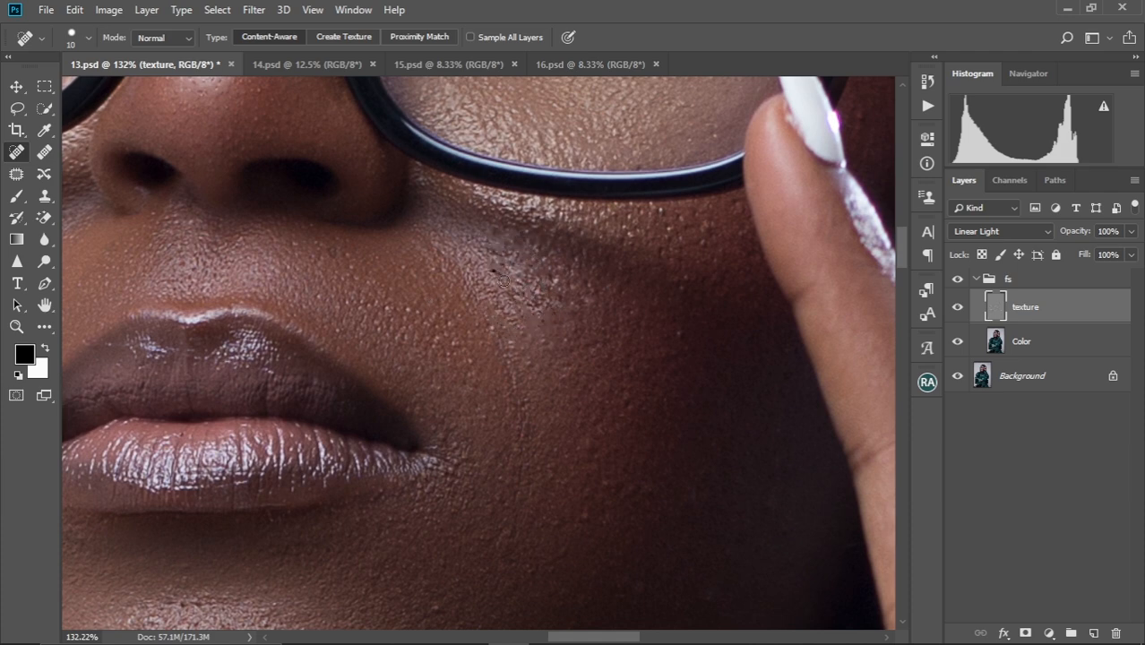
Heal the remaining bumps on the right cheek and the fine smile line running down beside the mouth corner
{"action": "left_click_drag", "start_coordinate": [499, 299], "coordinate": [506, 322]}
{"action": "mouse_move", "coordinate": [514, 294]}
{"action": "left_mouse_down"}
{"action": "mouse_move", "coordinate": [544, 300]}
{"action": "mouse_move", "coordinate": [546, 273]}
{"action": "left_mouse_up"}
{"action": "left_click_drag", "start_coordinate": [535, 247], "coordinate": [523, 236]}
{"action": "left_click", "coordinate": [581, 308]}
{"action": "left_click_drag", "start_coordinate": [595, 288], "coordinate": [551, 261]}
{"action": "left_click_drag", "start_coordinate": [573, 266], "coordinate": [567, 265]}
{"action": "mouse_move", "coordinate": [486, 233]}
{"action": "left_mouse_down"}
{"action": "mouse_move", "coordinate": [515, 231]}
{"action": "mouse_move", "coordinate": [511, 212]}
{"action": "mouse_move", "coordinate": [551, 215]}
{"action": "left_mouse_up"}
{"action": "left_click_drag", "start_coordinate": [584, 292], "coordinate": [575, 309]}
{"action": "left_click_drag", "start_coordinate": [513, 340], "coordinate": [510, 363]}
{"action": "left_click_drag", "start_coordinate": [514, 387], "coordinate": [512, 470]}
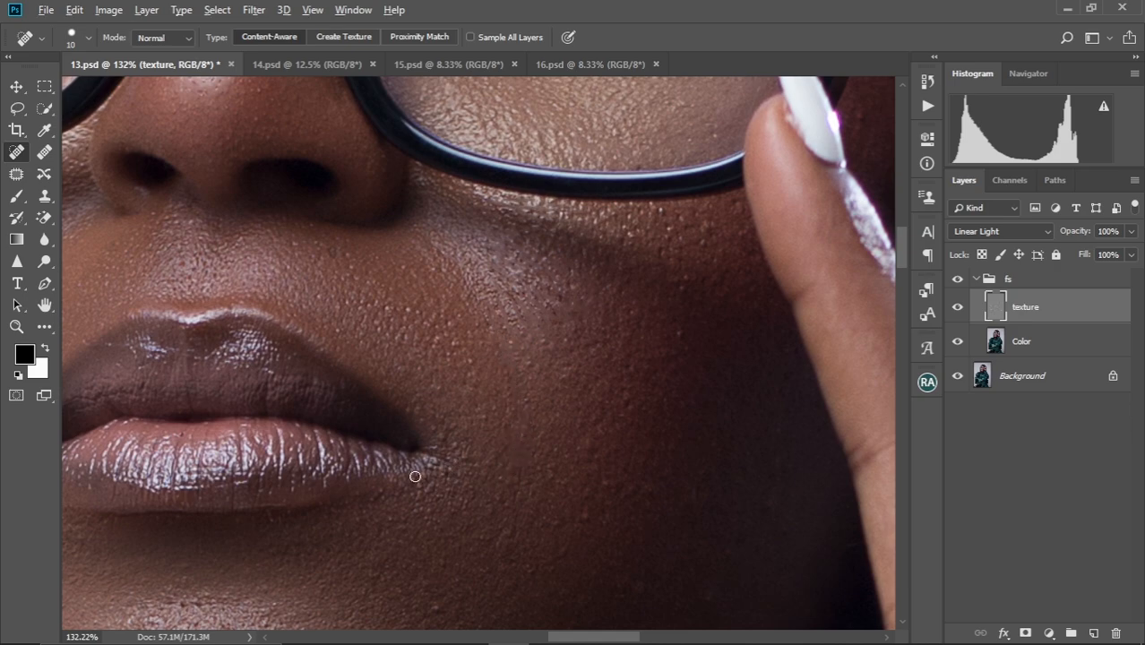
Compare the full face before and after retouching by toggling the visibility of the fs group
{"action": "scroll", "coordinate": [414, 476], "scroll_direction": "down", "scroll_amount": 8}
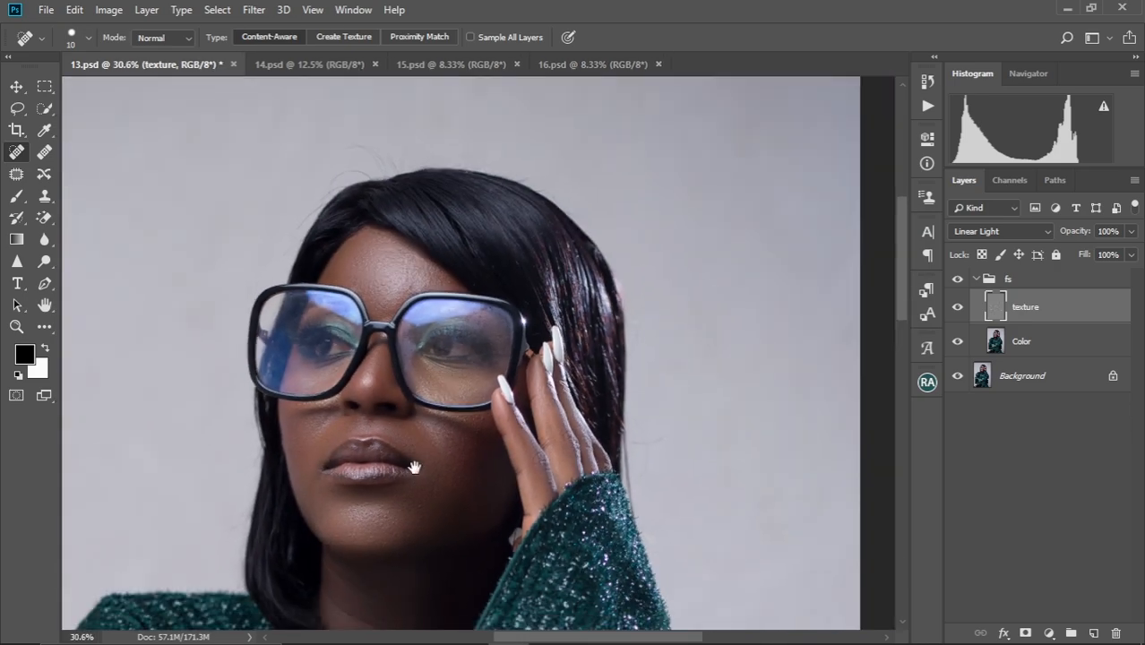
{"action": "left_click_drag", "start_coordinate": [414, 467], "coordinate": [445, 486]}
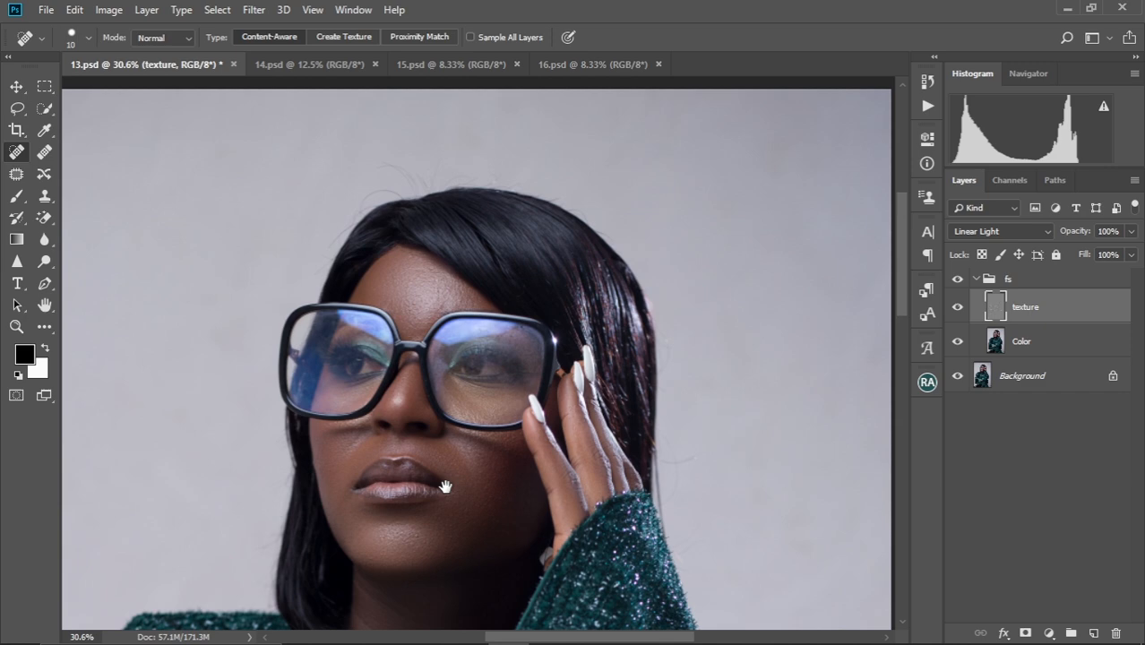
{"action": "left_click", "coordinate": [957, 279]}
{"action": "left_click", "coordinate": [957, 280]}
{"action": "scroll", "coordinate": [572, 426], "scroll_direction": "up", "scroll_amount": 4}
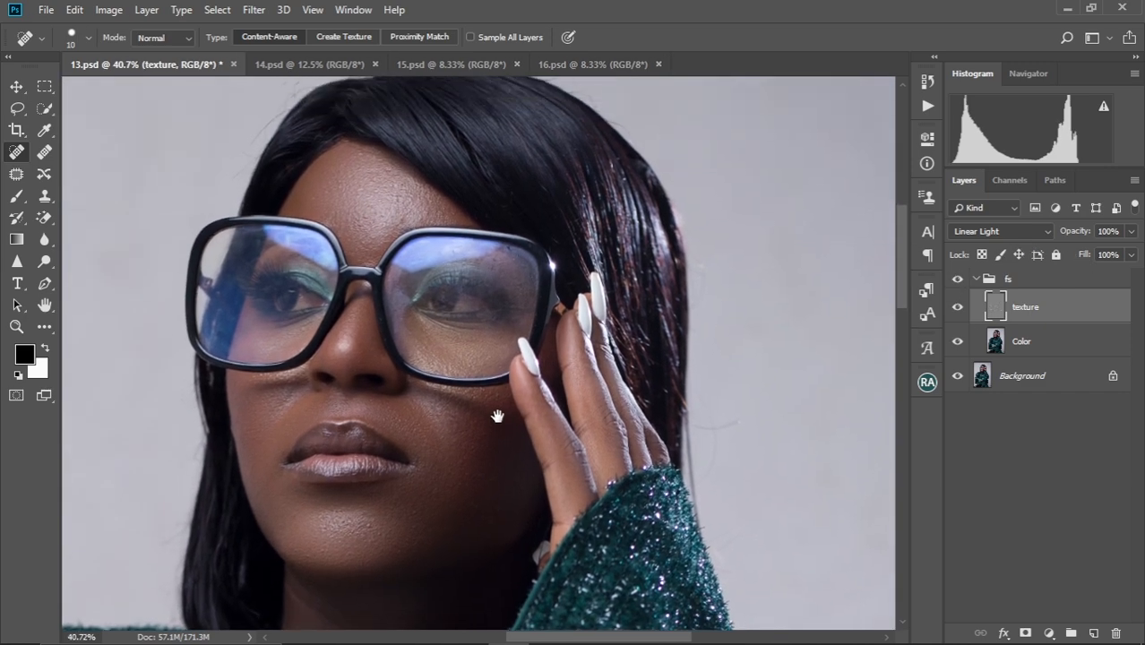
{"action": "left_click", "coordinate": [957, 282]}
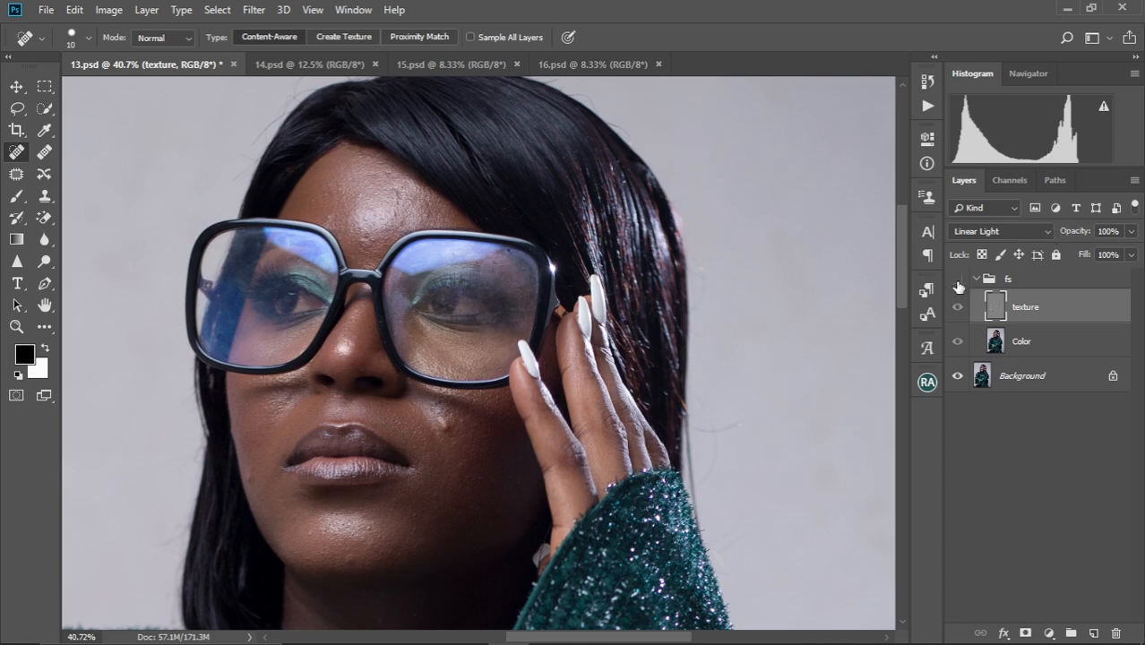
{"action": "left_click", "coordinate": [957, 281]}
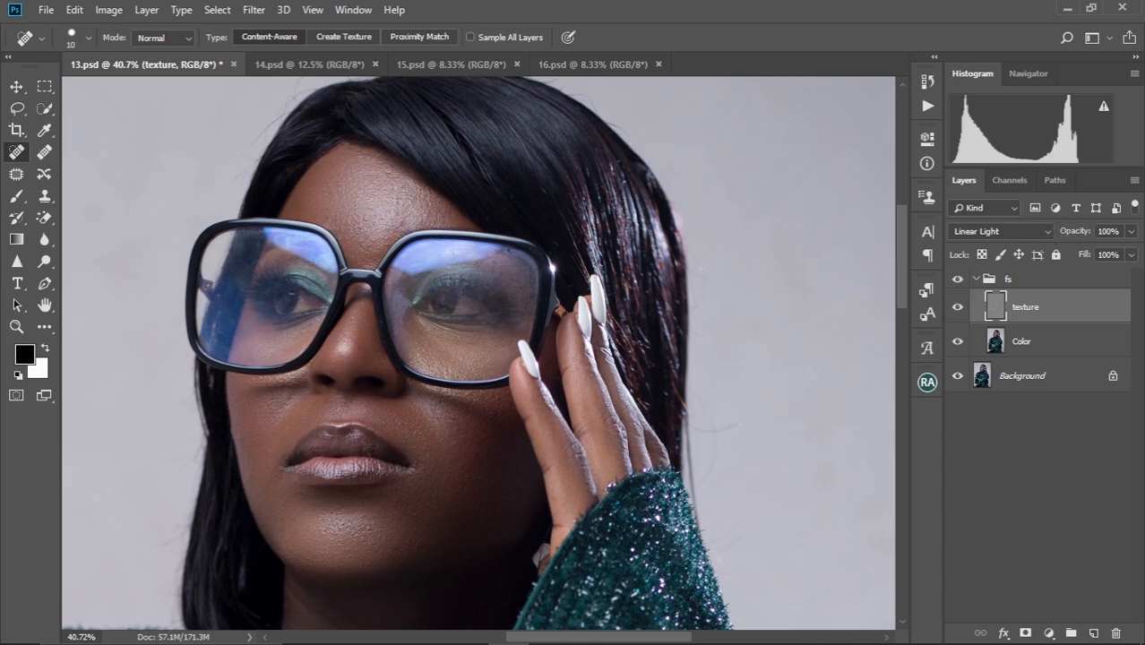
Examine the retouched skin texture around the lips, chin and cheeks at close and wider magnification
{"action": "scroll", "coordinate": [377, 452], "scroll_direction": "up", "scroll_amount": 2}
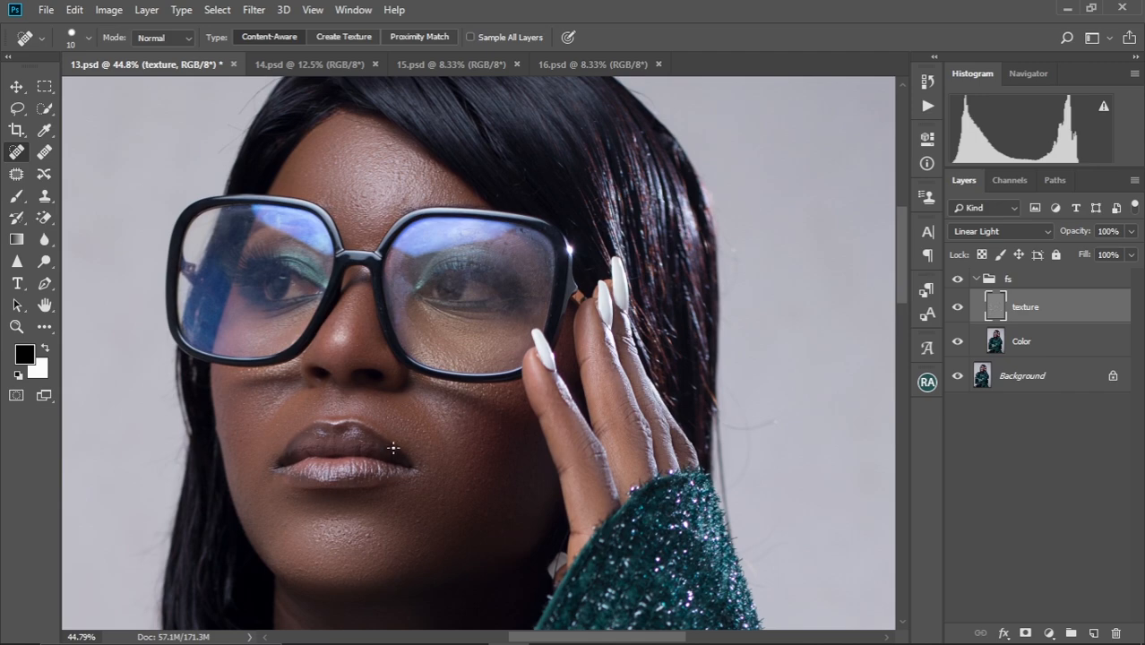
{"action": "scroll", "coordinate": [392, 448], "scroll_direction": "up", "scroll_amount": 1}
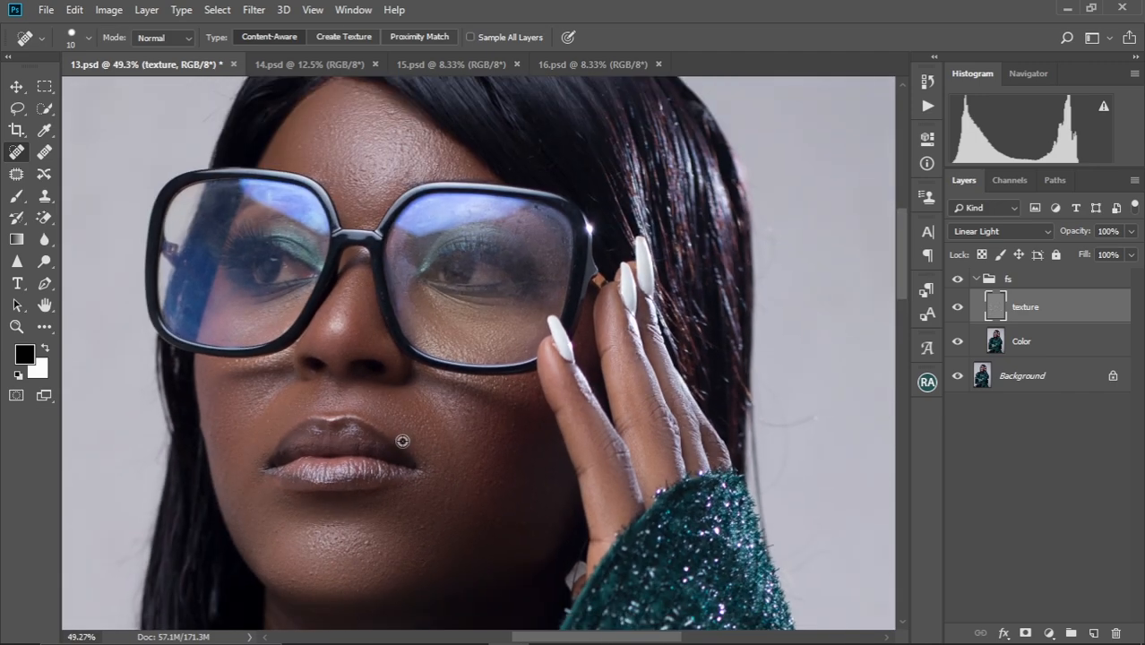
{"action": "mouse_move", "coordinate": [451, 431]}
{"action": "left_mouse_down"}
{"action": "mouse_move", "coordinate": [455, 397]}
{"action": "mouse_move", "coordinate": [468, 440]}
{"action": "left_mouse_up"}
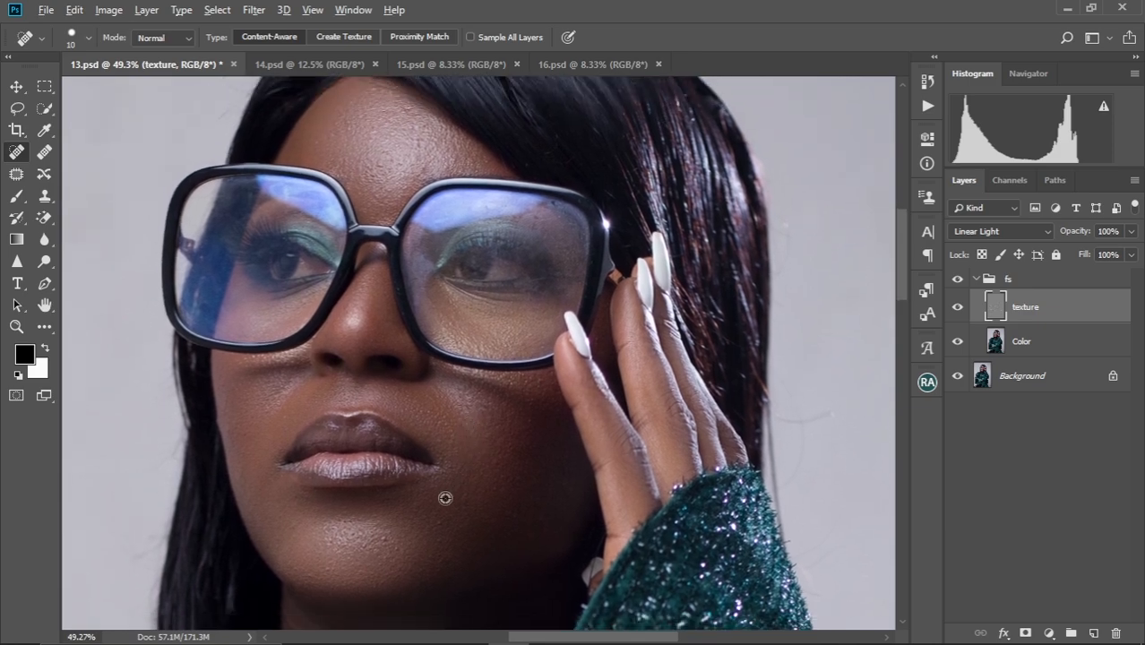
{"action": "scroll", "coordinate": [447, 498], "scroll_direction": "up", "scroll_amount": 6}
{"action": "left_click_drag", "start_coordinate": [441, 506], "coordinate": [474, 417]}
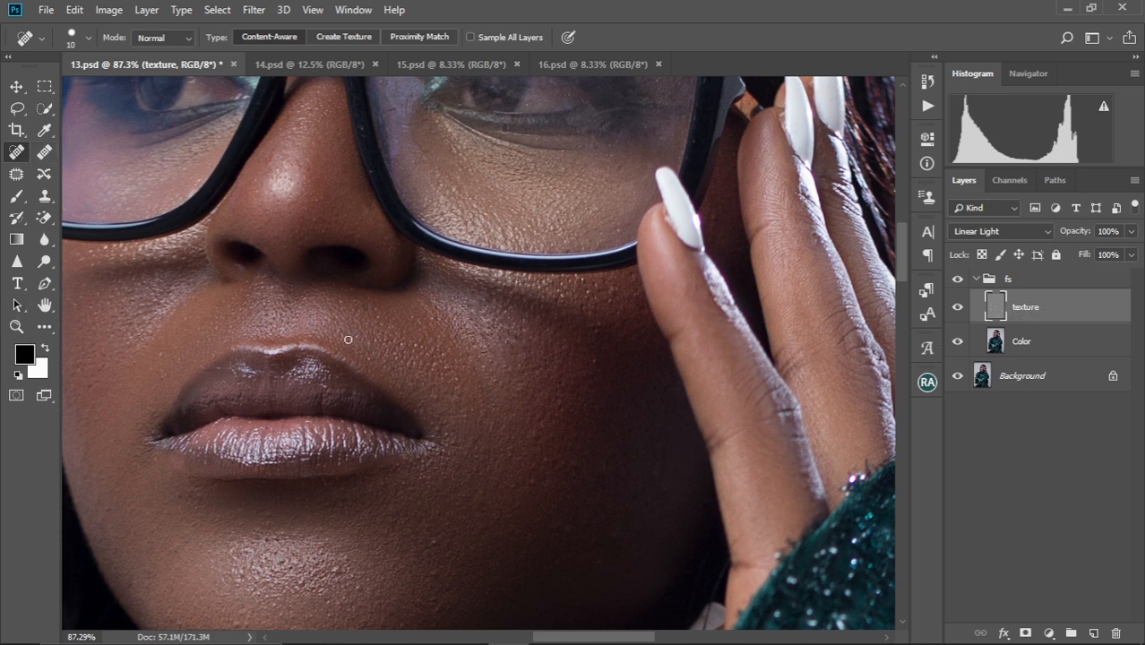
{"action": "scroll", "coordinate": [333, 548], "scroll_direction": "down", "scroll_amount": 2}
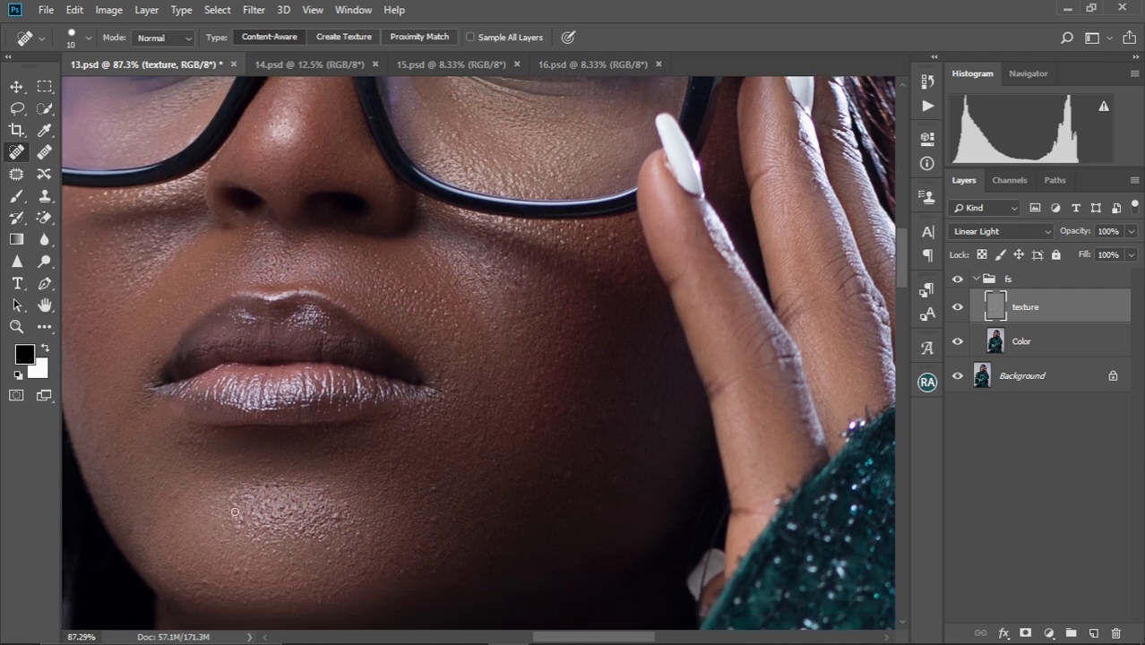
{"action": "scroll", "coordinate": [518, 461], "scroll_direction": "up", "scroll_amount": 2}
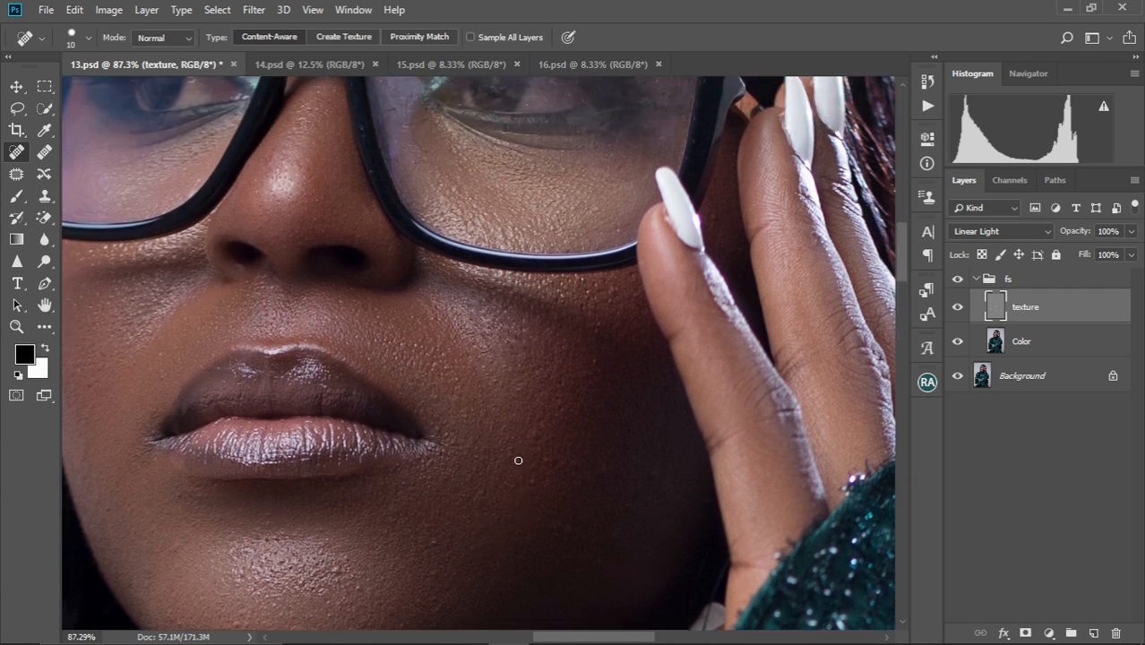
{"action": "scroll", "coordinate": [518, 461], "scroll_direction": "up", "scroll_amount": 2}
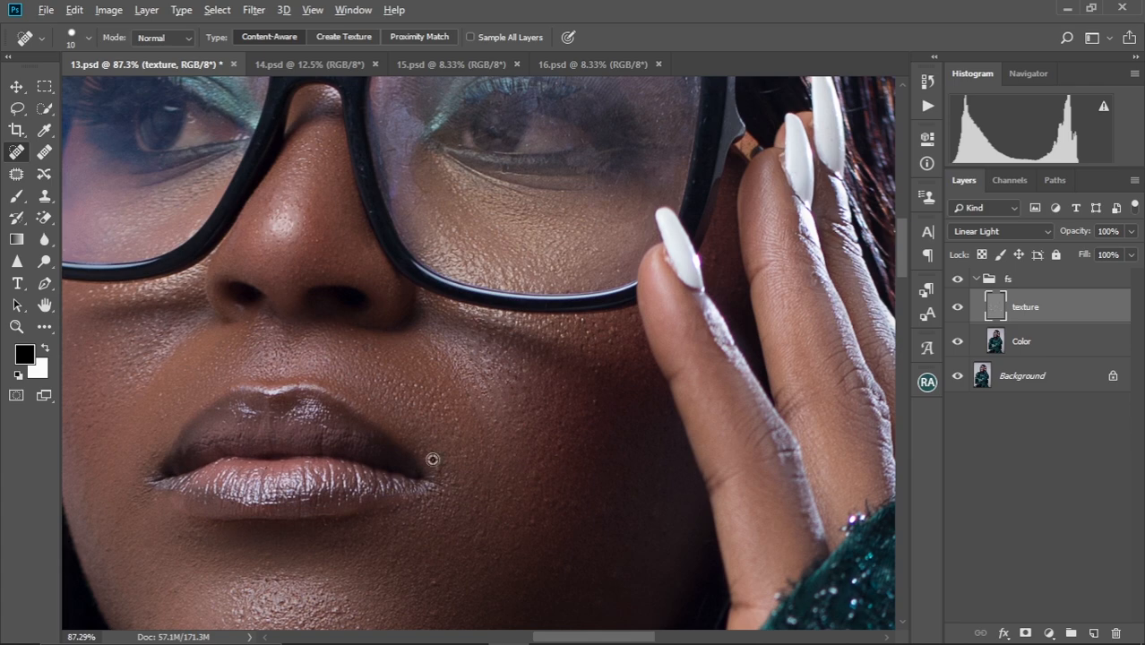
{"action": "scroll", "coordinate": [429, 462], "scroll_direction": "down", "scroll_amount": 3}
{"action": "mouse_move", "coordinate": [486, 415]}
{"action": "left_mouse_down"}
{"action": "mouse_move", "coordinate": [581, 443]}
{"action": "mouse_move", "coordinate": [531, 435]}
{"action": "mouse_move", "coordinate": [500, 409]}
{"action": "left_mouse_up"}
{"action": "scroll", "coordinate": [531, 437], "scroll_direction": "down", "scroll_amount": 1}
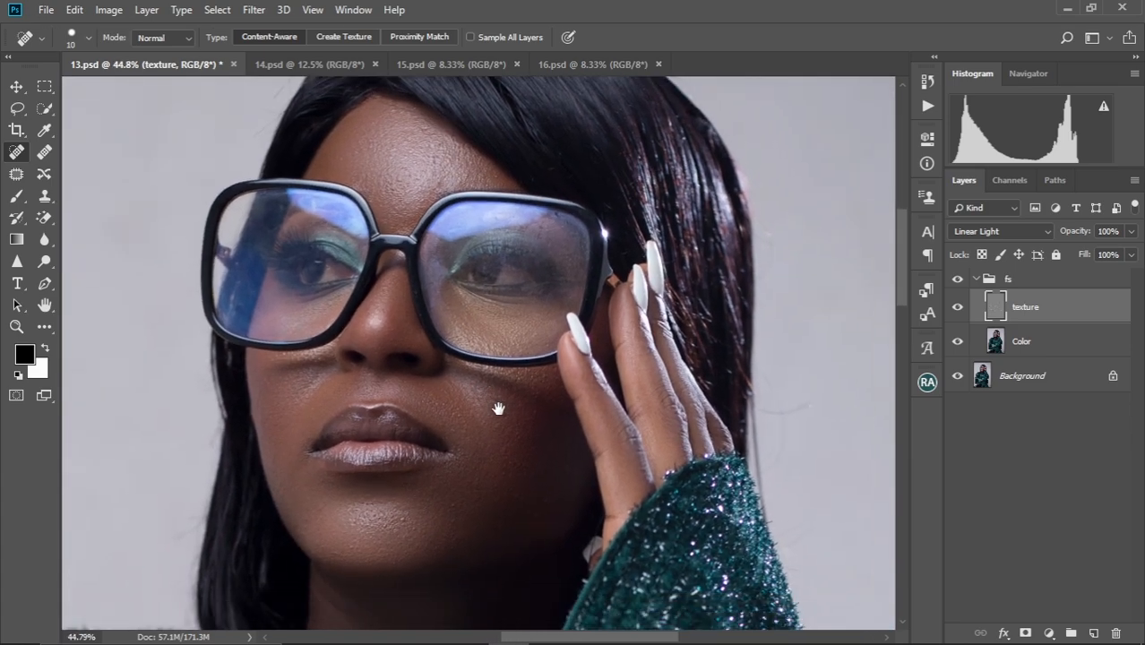